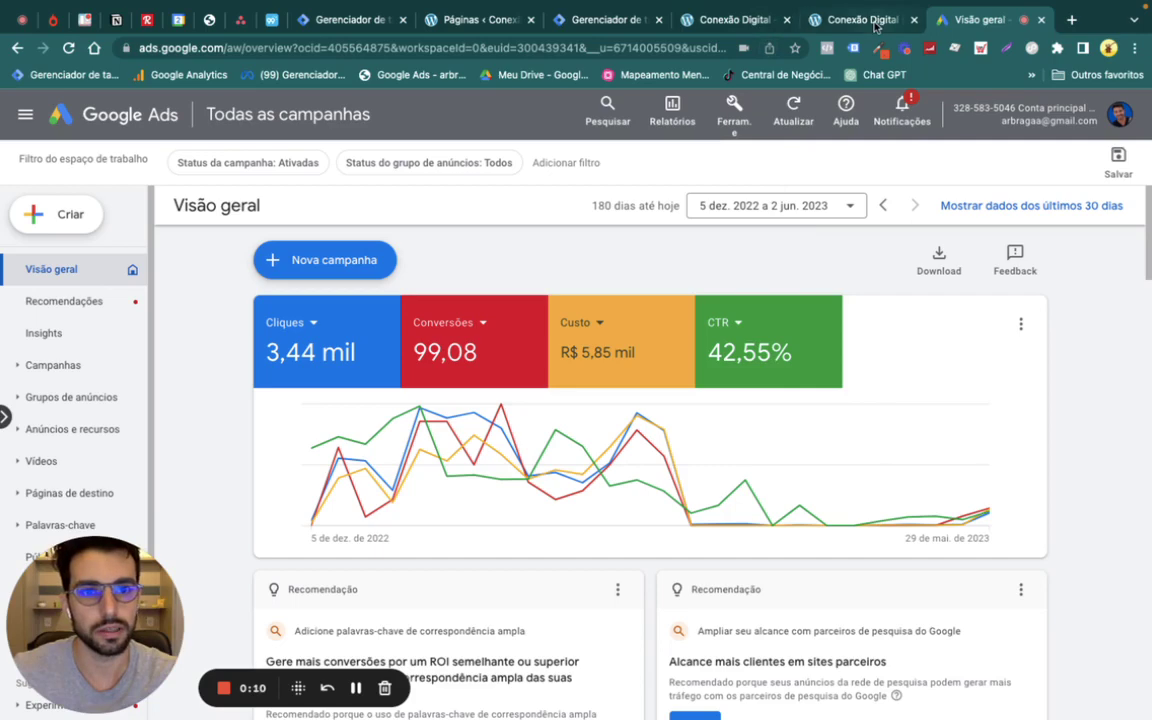
# Review the thank-you page and the tags in the Site Conexão Digital and Aula tag manager containers
pyautogui.click(875, 27)
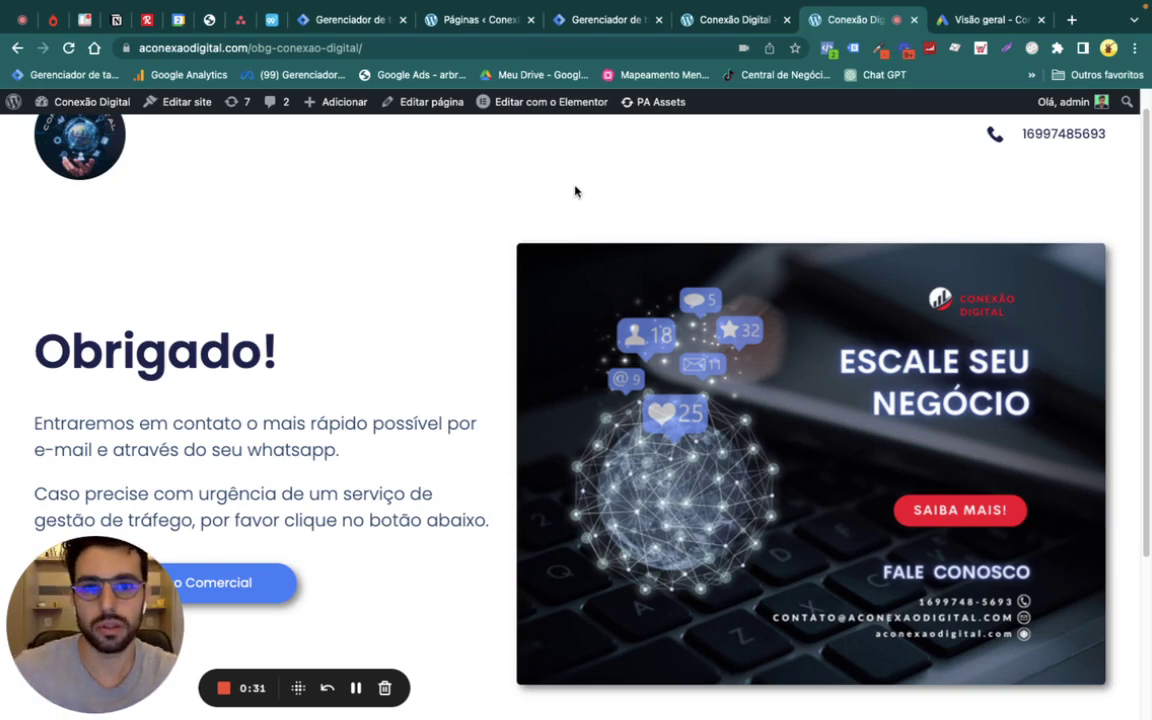
pyautogui.click(347, 19)
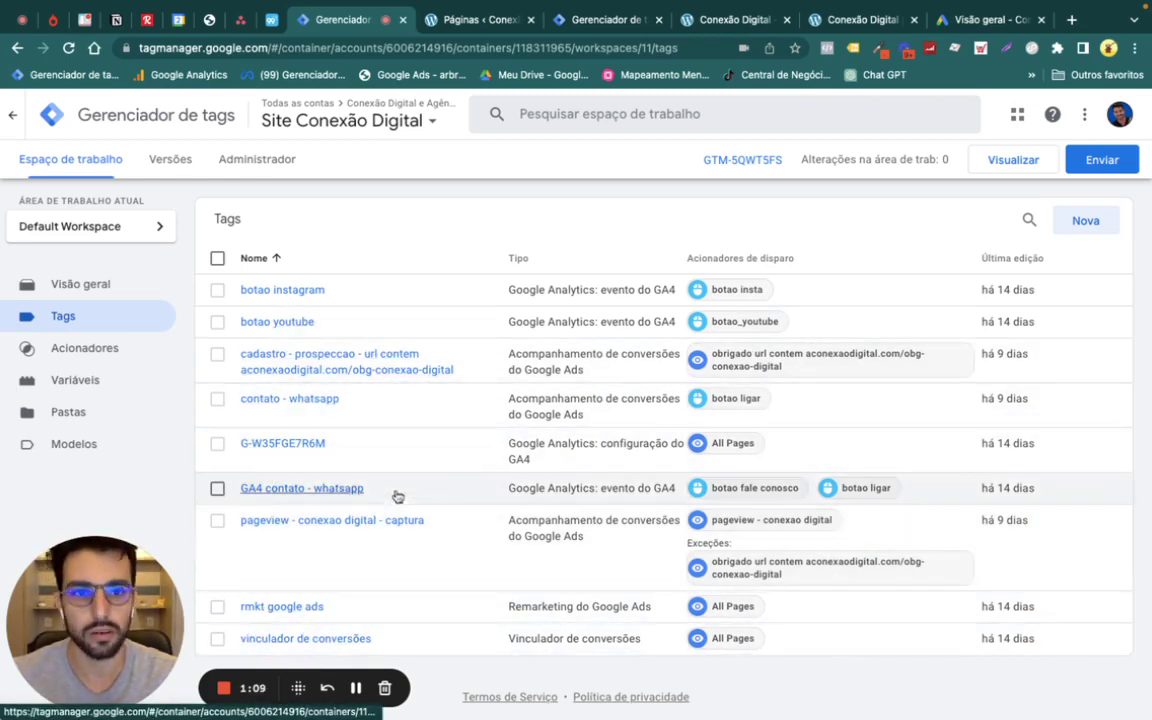
pyautogui.click(596, 14)
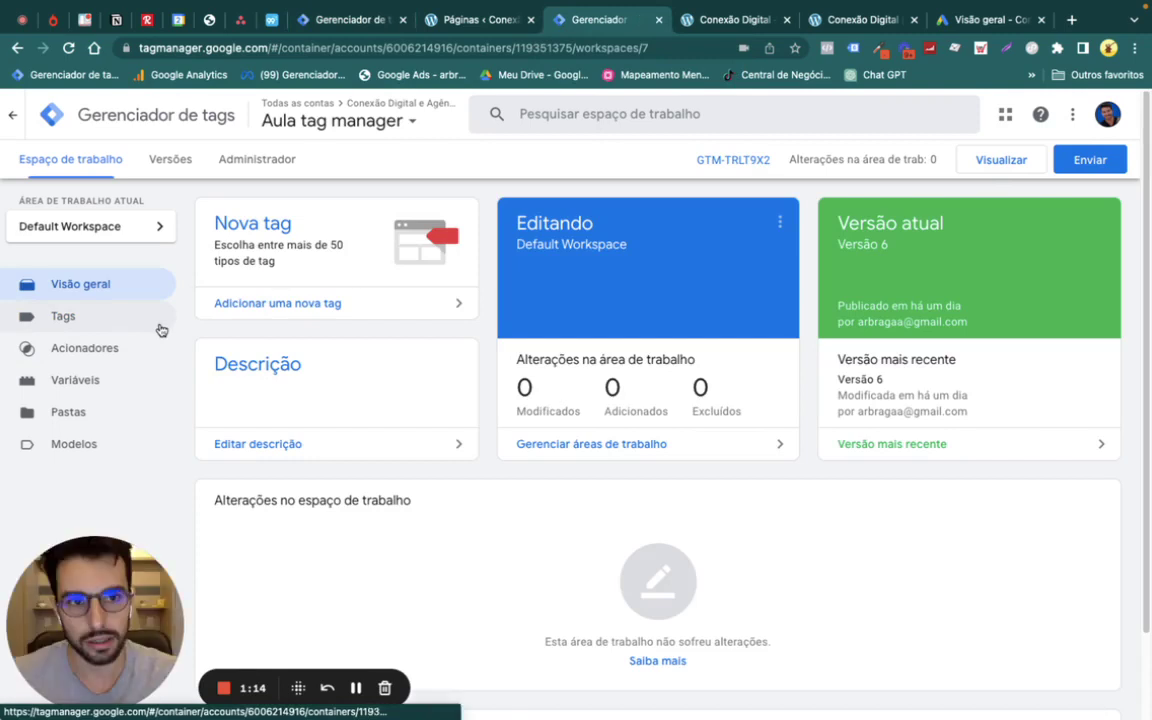
pyautogui.click(124, 328)
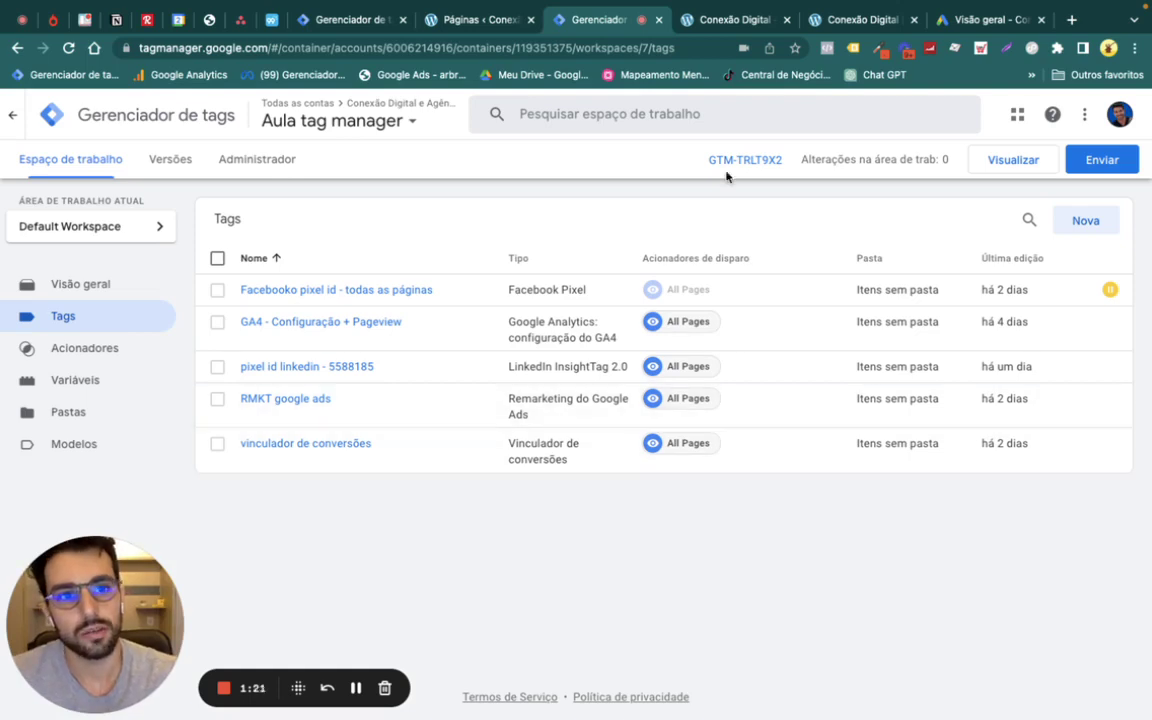
pyautogui.click(833, 22)
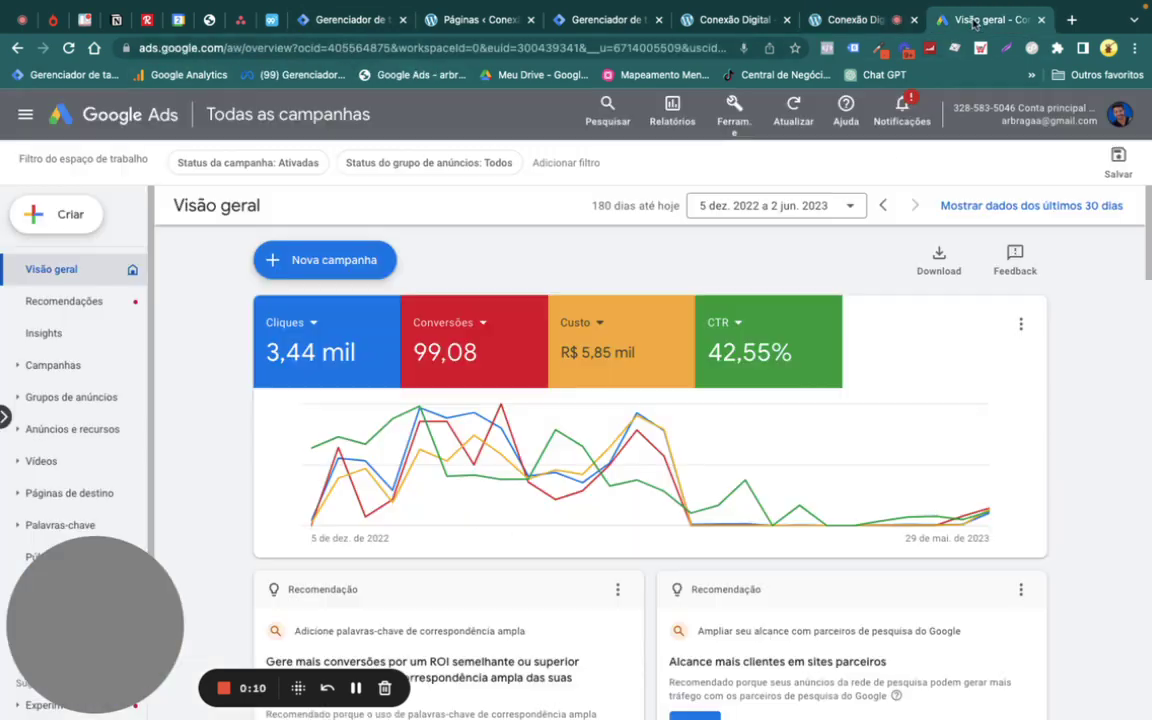
# Switch to Google Ads and start a new conversion action that tracks actions on the website
pyautogui.click(965, 20)
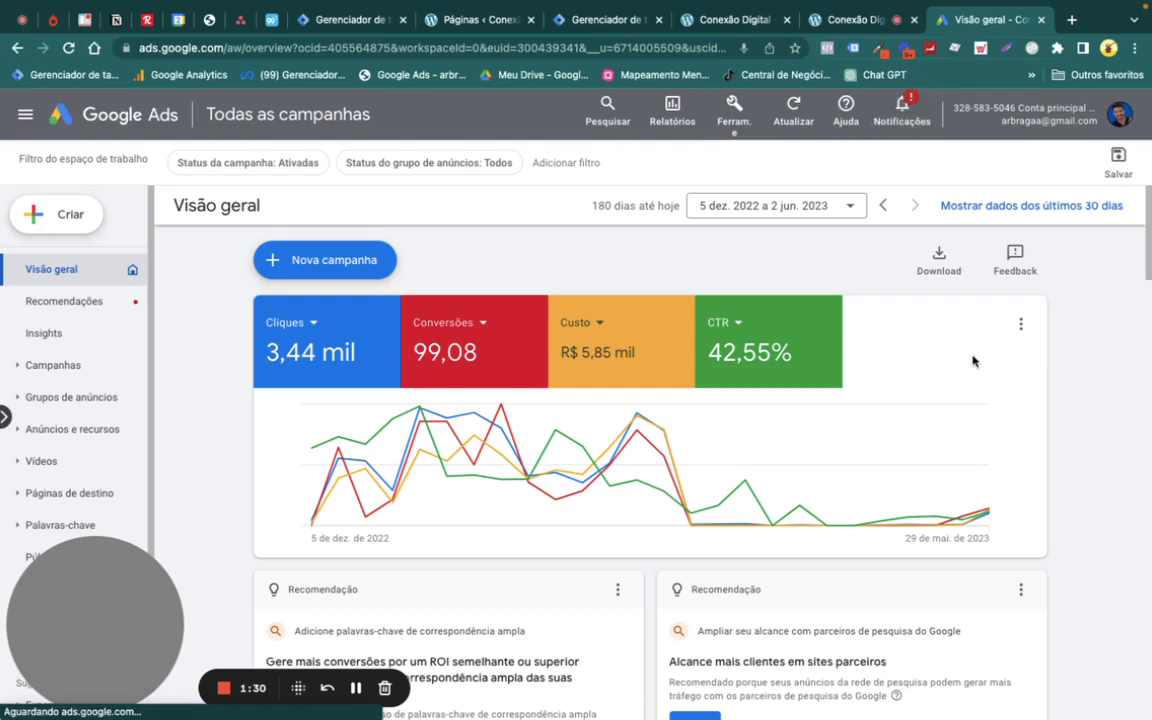
pyautogui.click(738, 114)
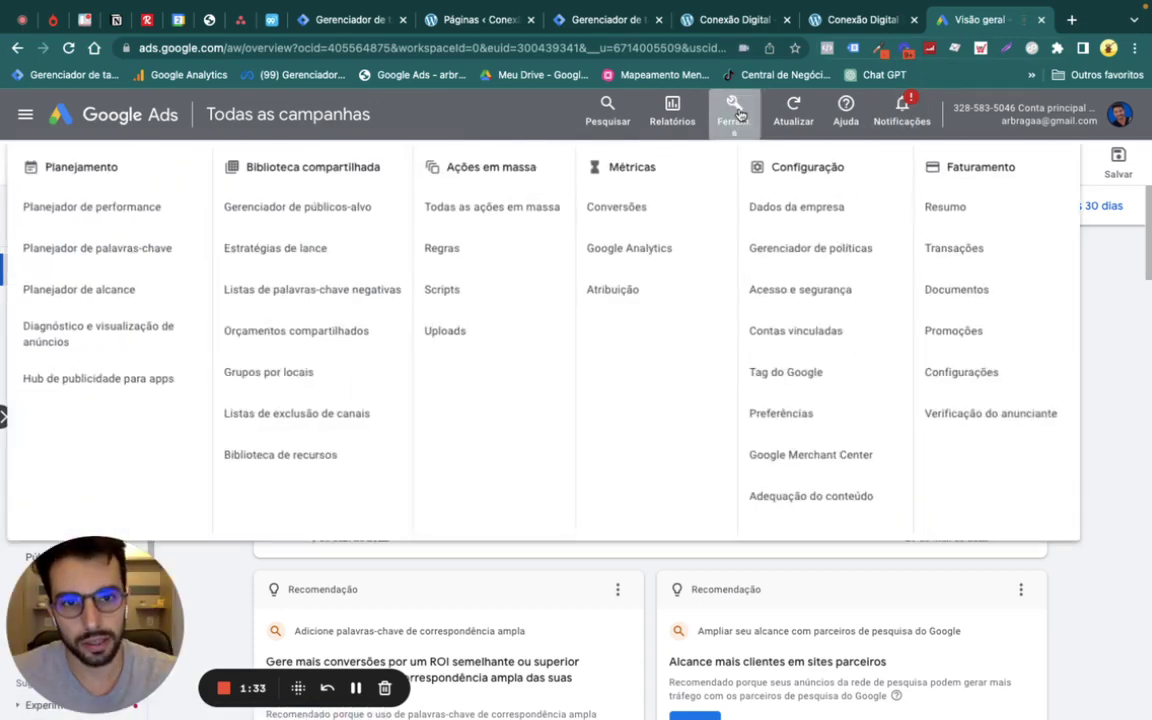
pyautogui.click(631, 209)
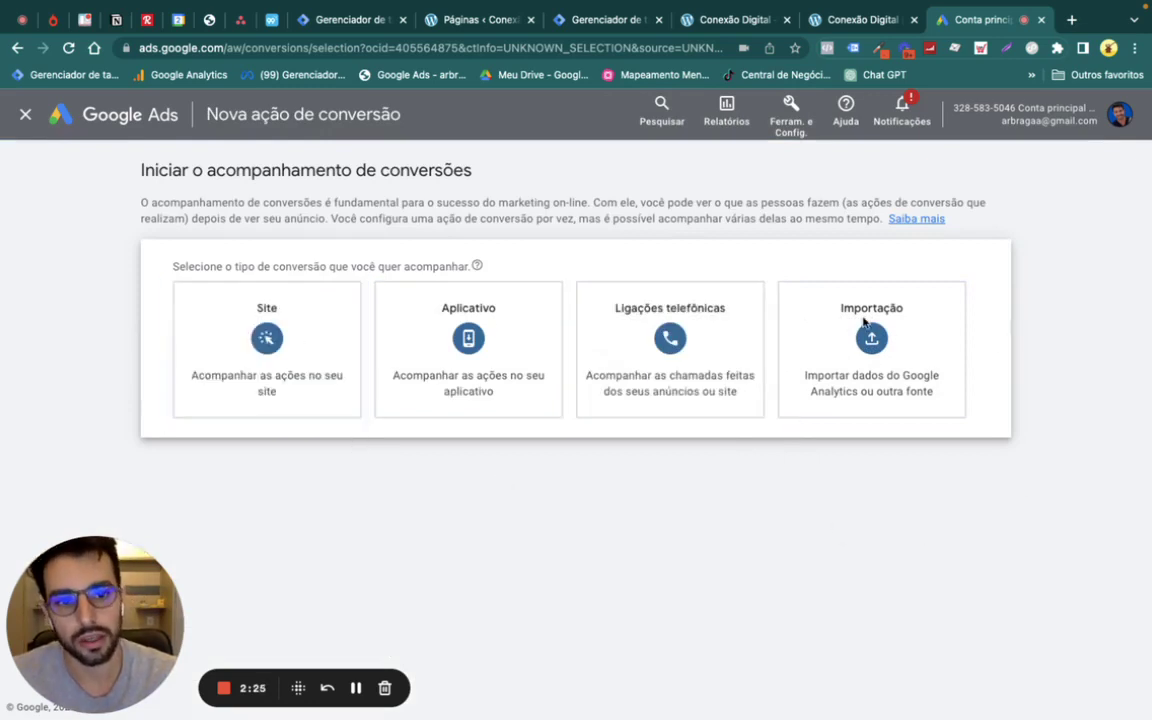
pyautogui.moveTo(861, 338)
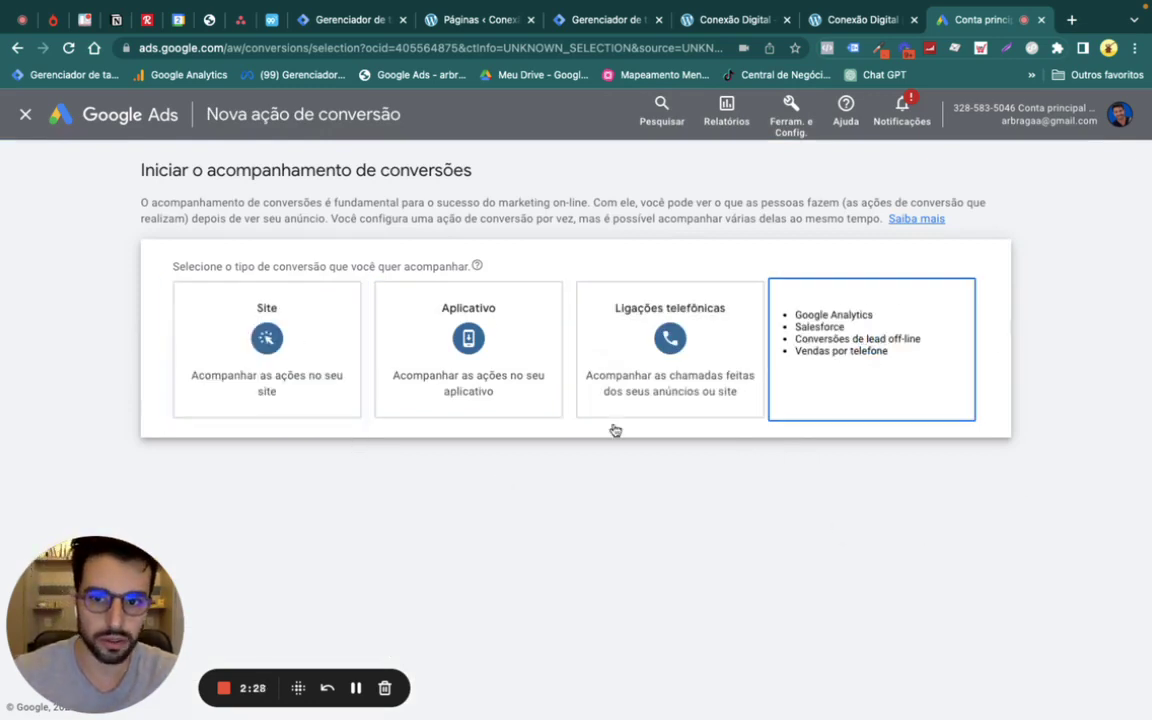
pyautogui.moveTo(303, 329)
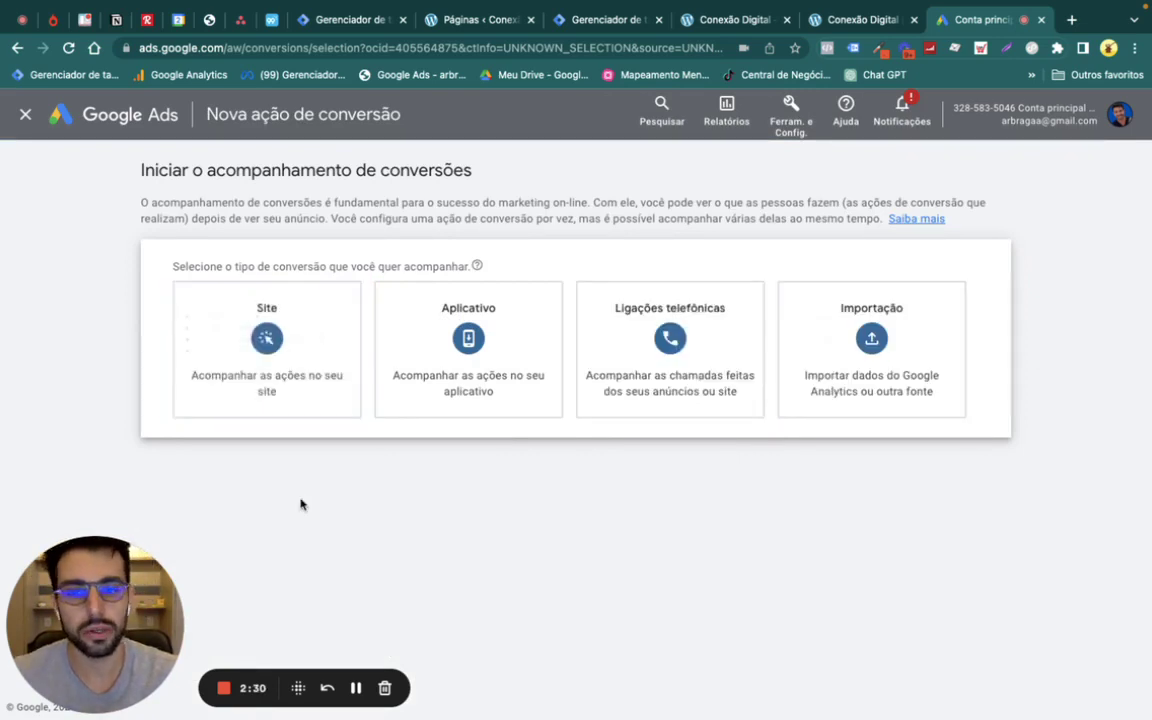
pyautogui.click(257, 341)
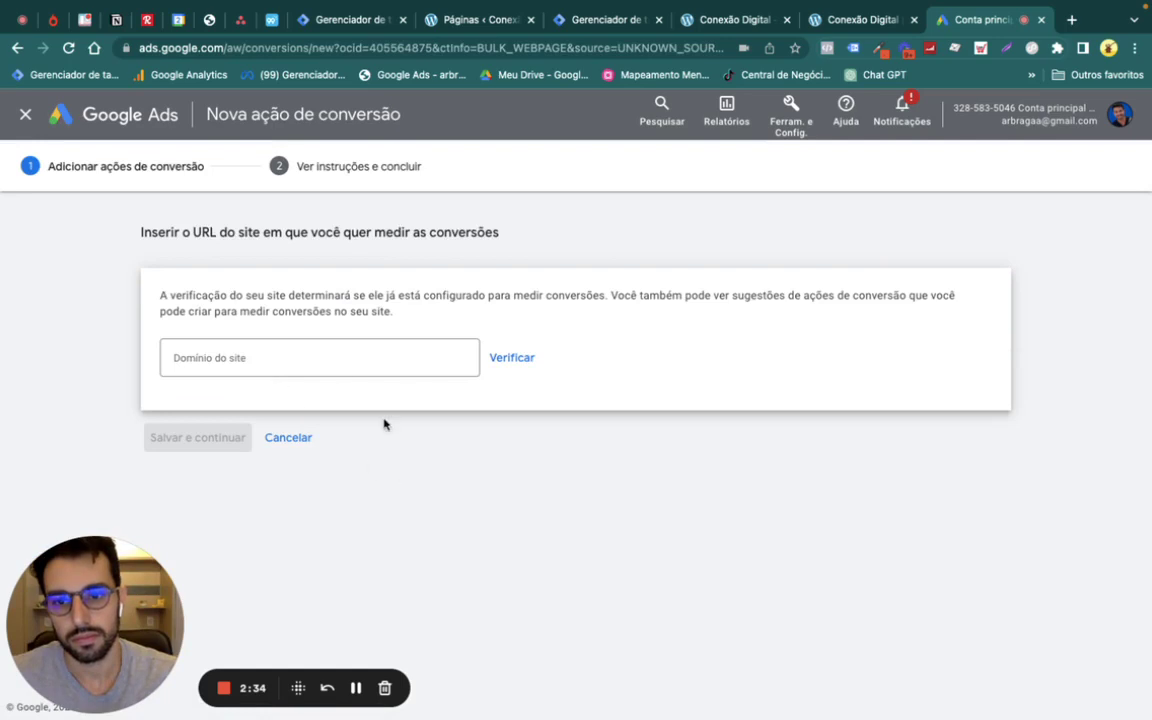
# Enter aconexaodigital.com as the website domain and verify it for conversion measurement
pyautogui.click(306, 355)
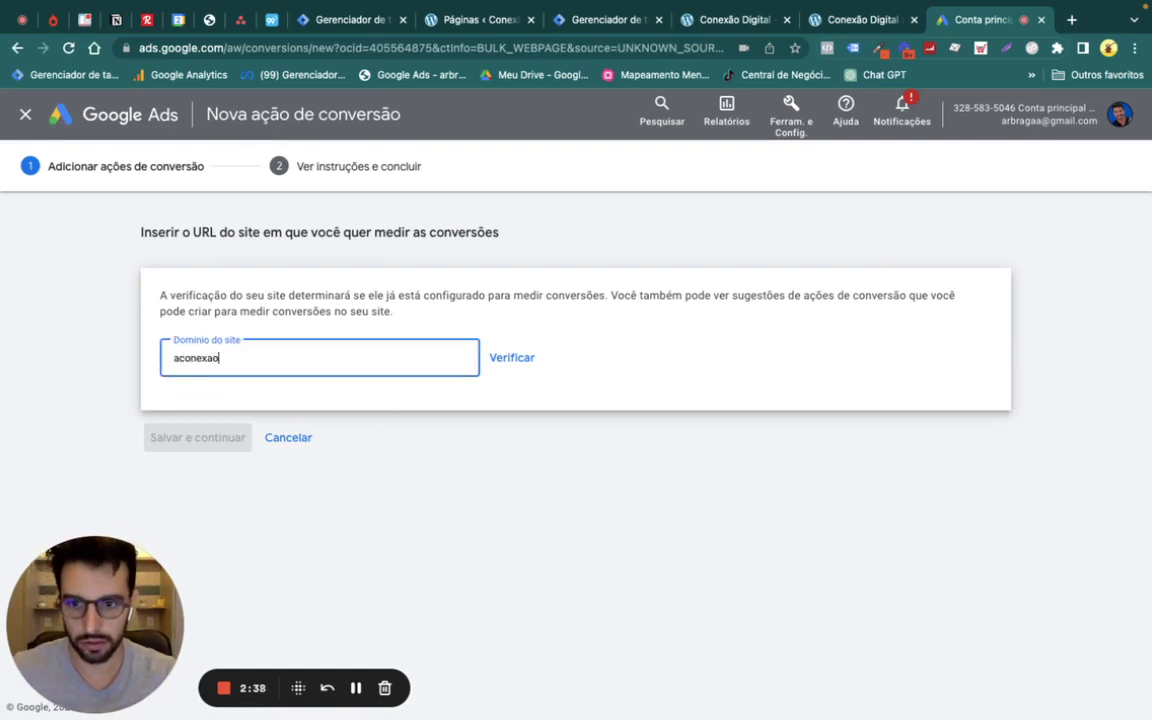
pyautogui.write('aconexao')
pyautogui.write('digital.com')
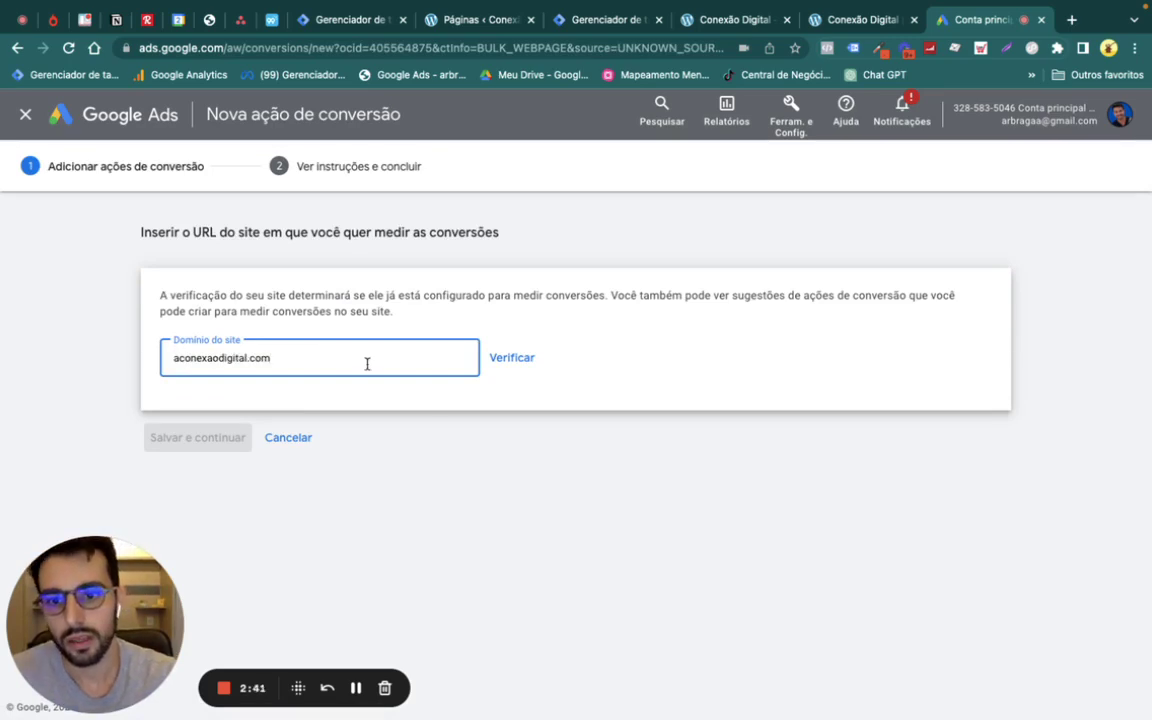
pyautogui.click(512, 360)
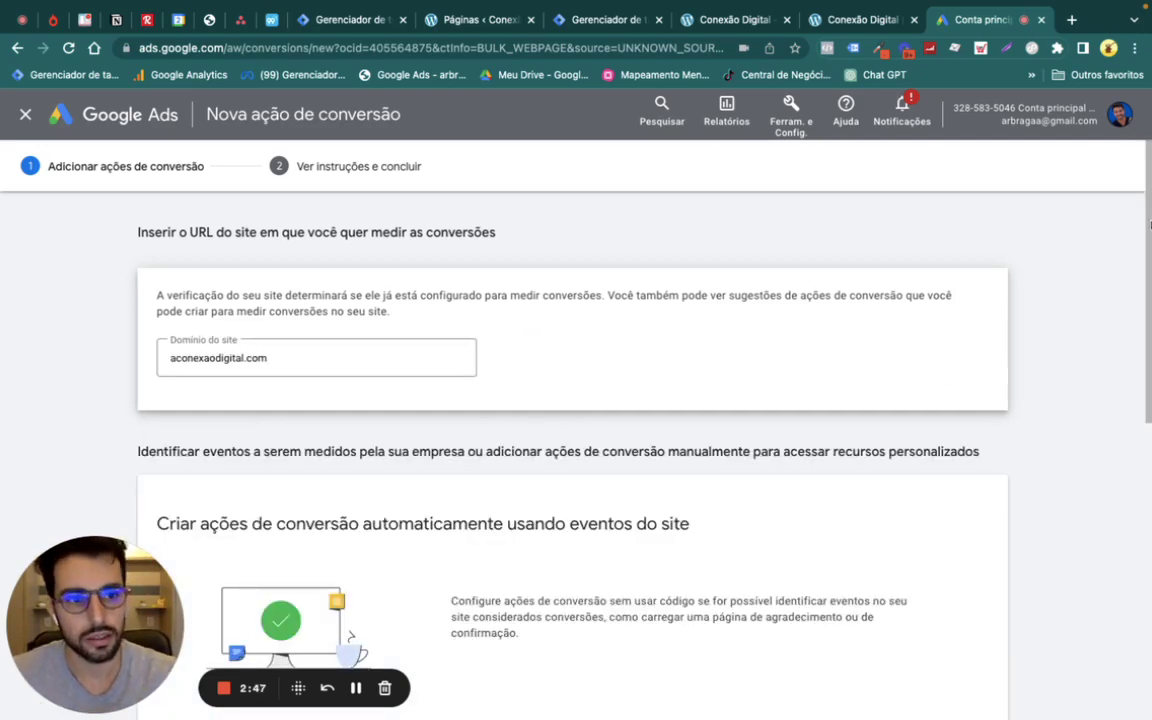
pyautogui.moveTo(1150, 265); pyautogui.dragTo(1148, 415)
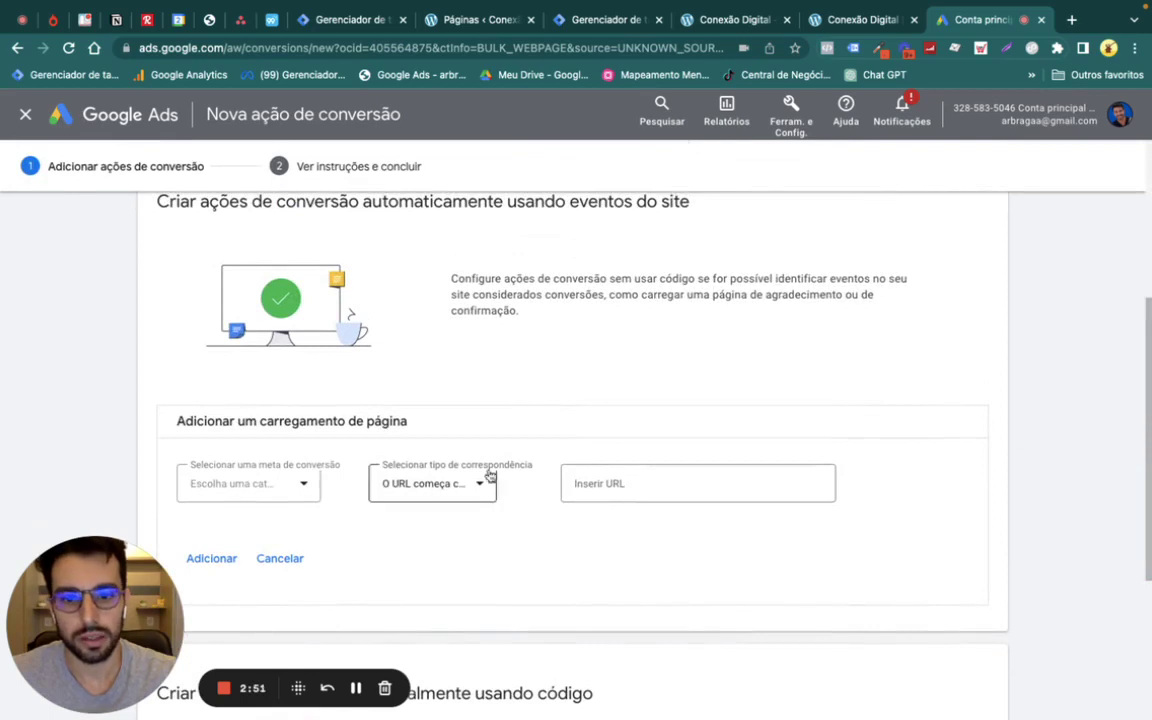
pyautogui.click(286, 489)
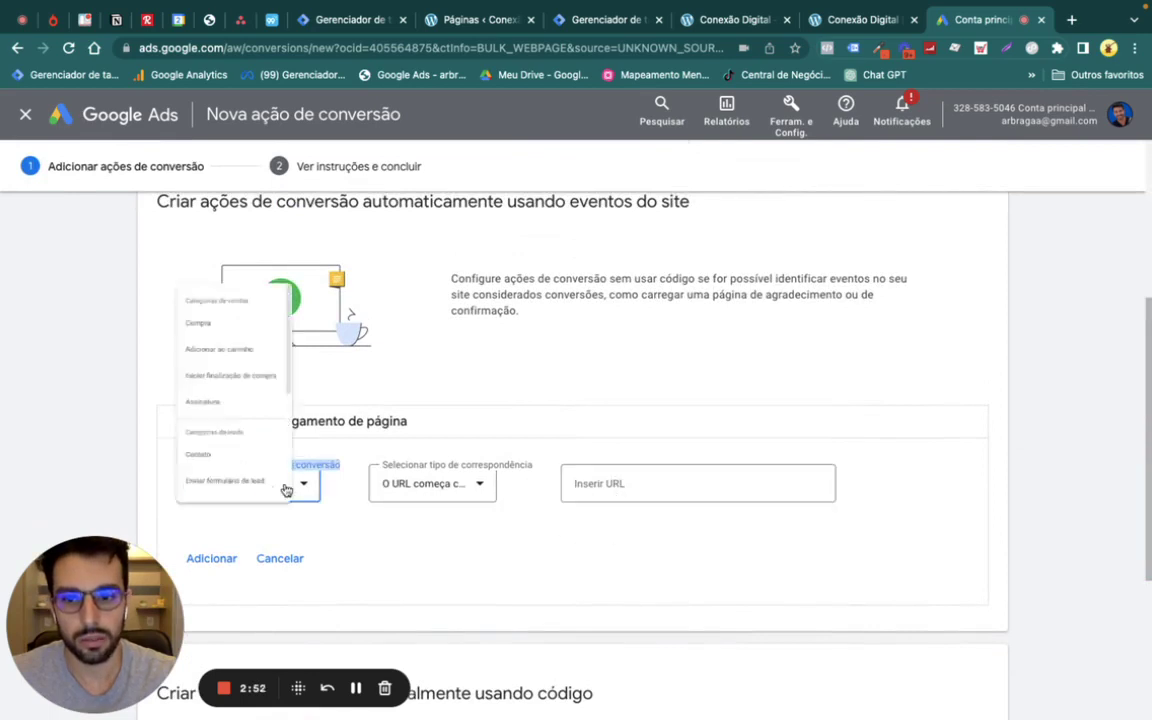
pyautogui.click(286, 489)
pyautogui.click(286, 489)
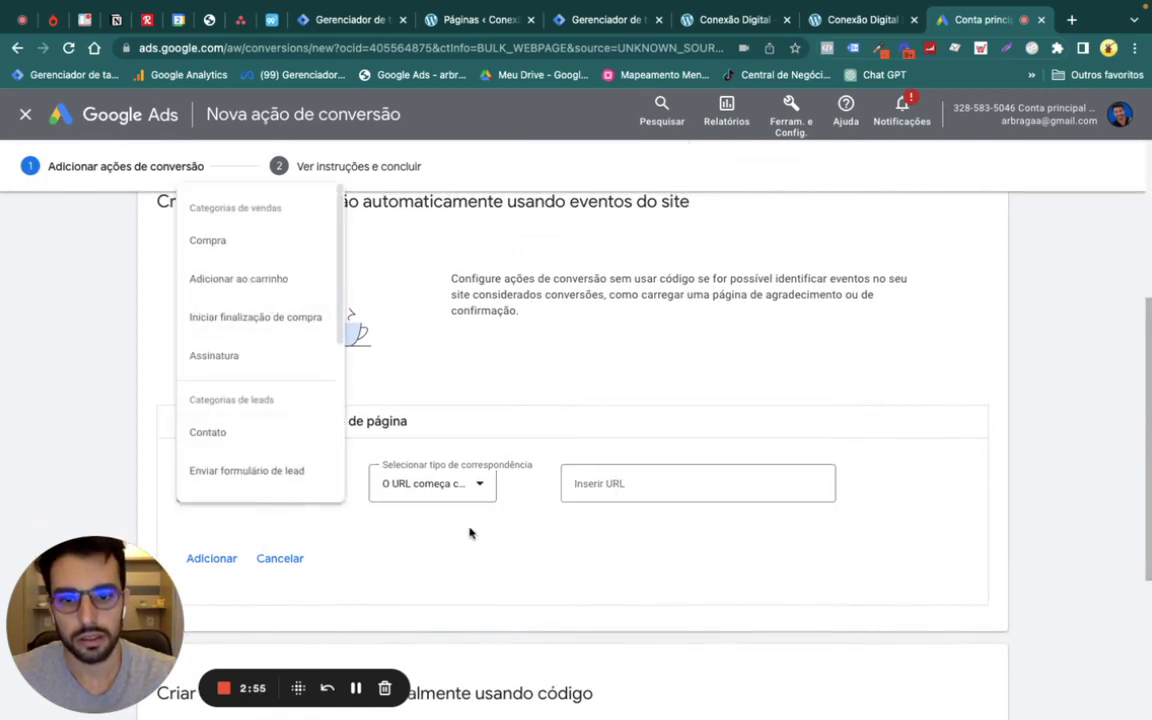
pyautogui.click(522, 552)
pyautogui.scroll(-5, 386, 329)
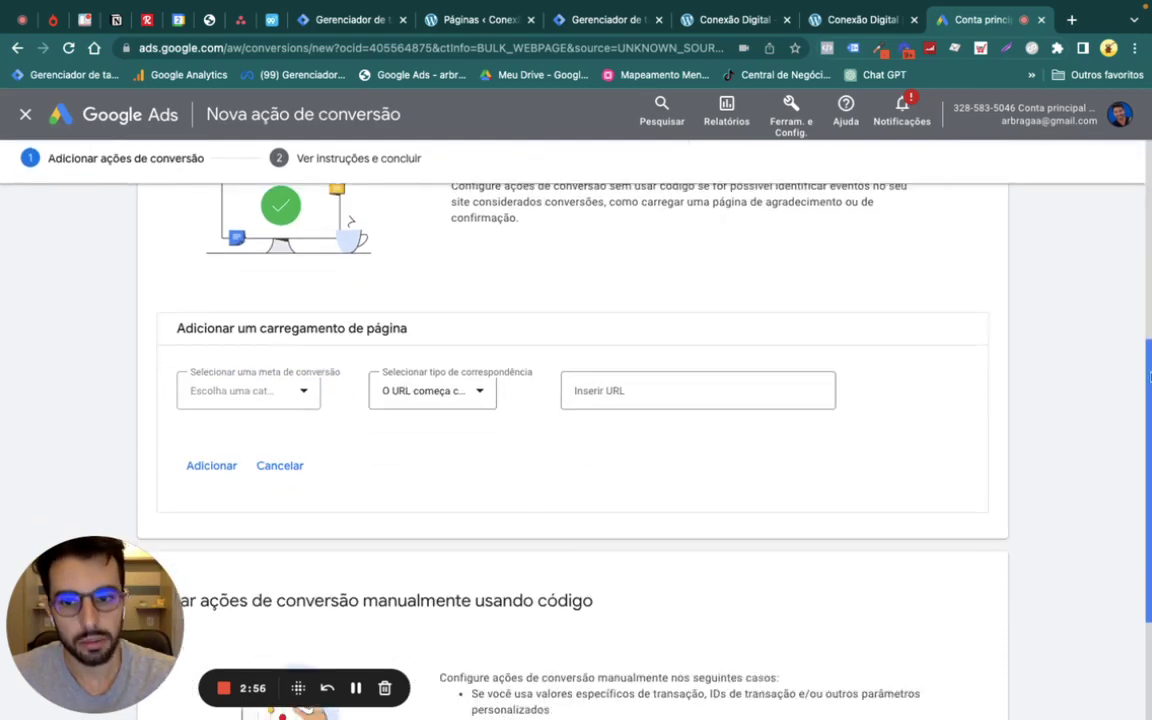
pyautogui.click(291, 311)
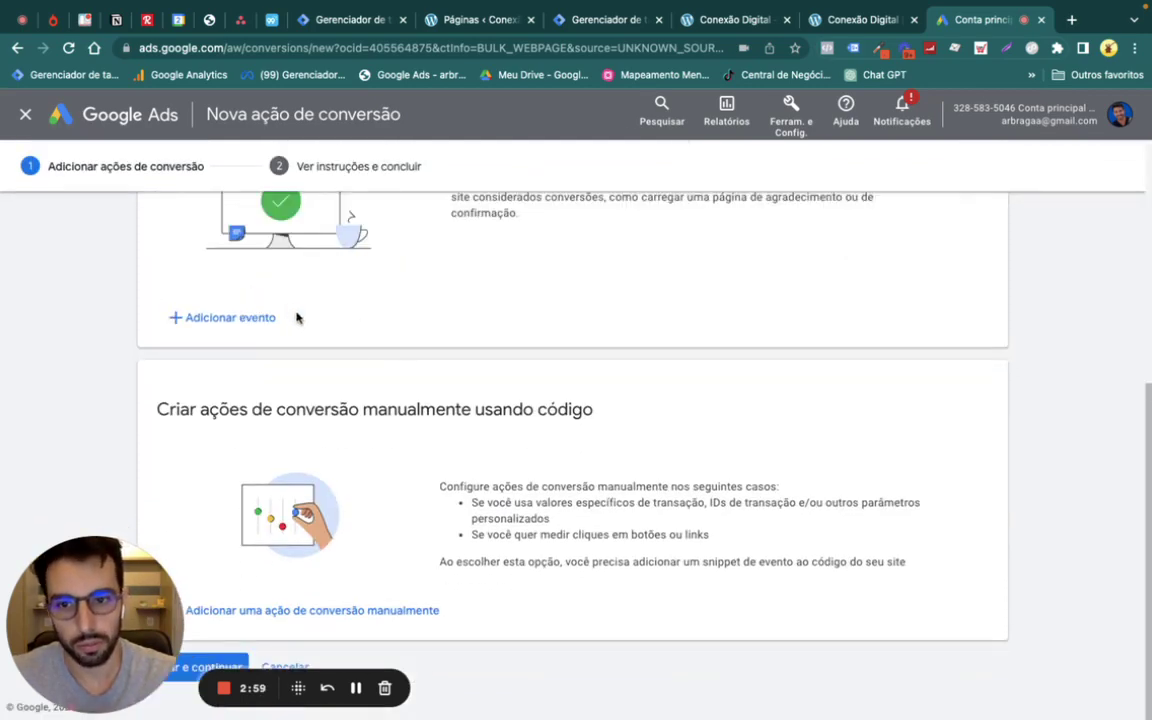
# Add a conversion action manually and set its goal category to Enviar formulário de lead
pyautogui.scroll(4, 1150, 467)
pyautogui.scroll(-4, 1150, 467)
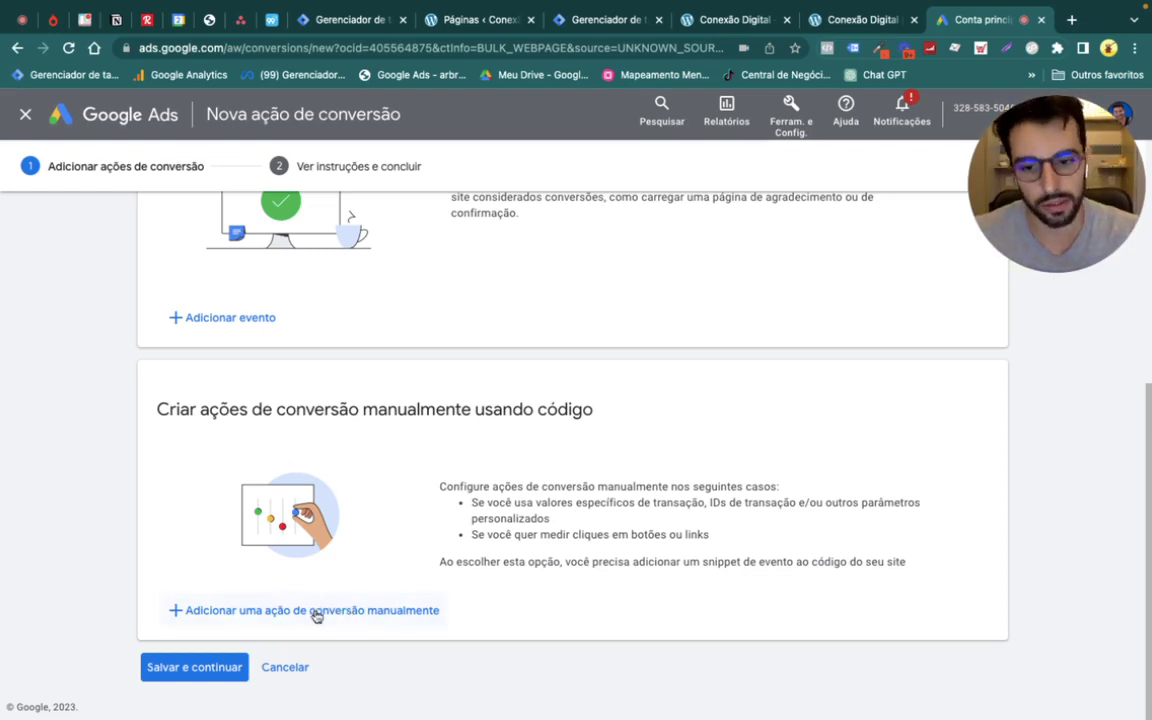
pyautogui.click(244, 615)
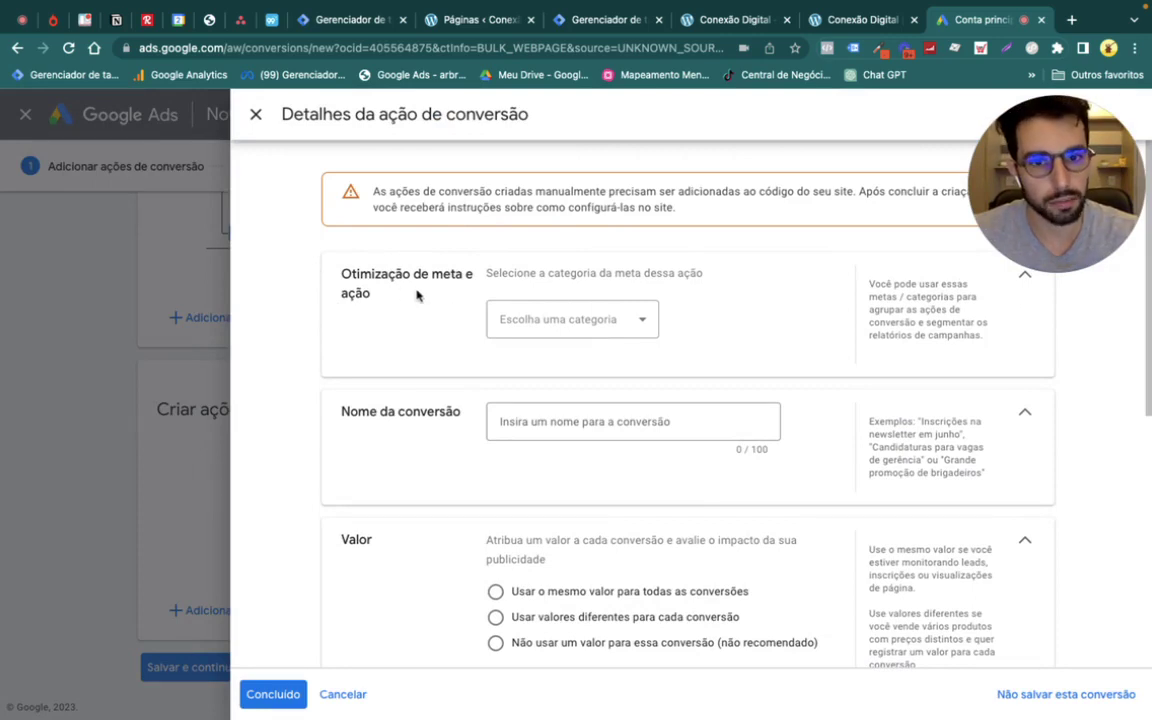
pyautogui.click(582, 318)
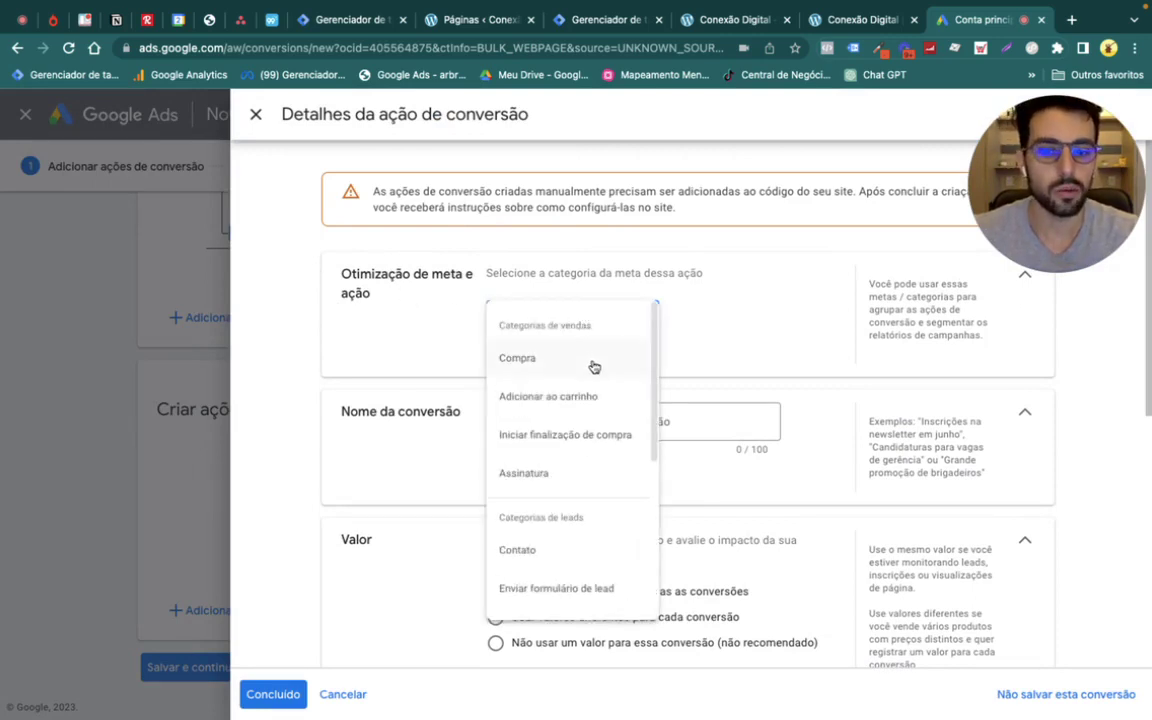
pyautogui.scroll(-2, 578, 450)
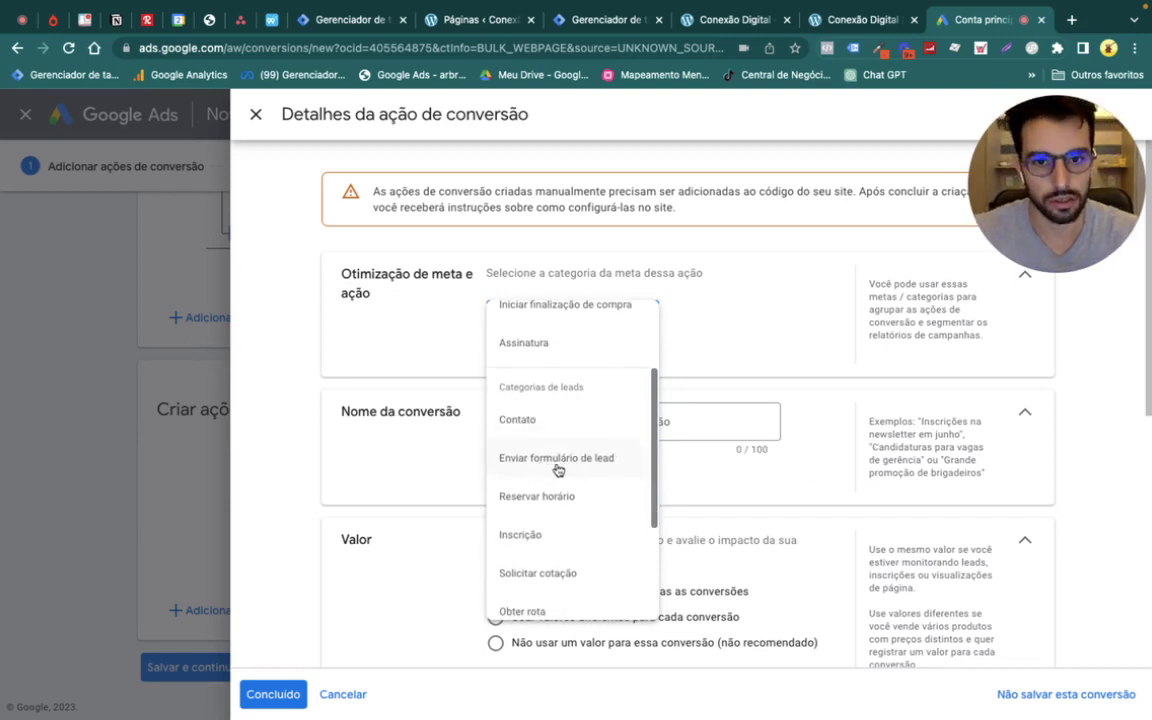
pyautogui.click(557, 458)
# Name the conversion "Laed_form - Aula Tagmanager - Pag Obg"
pyautogui.click(565, 479)
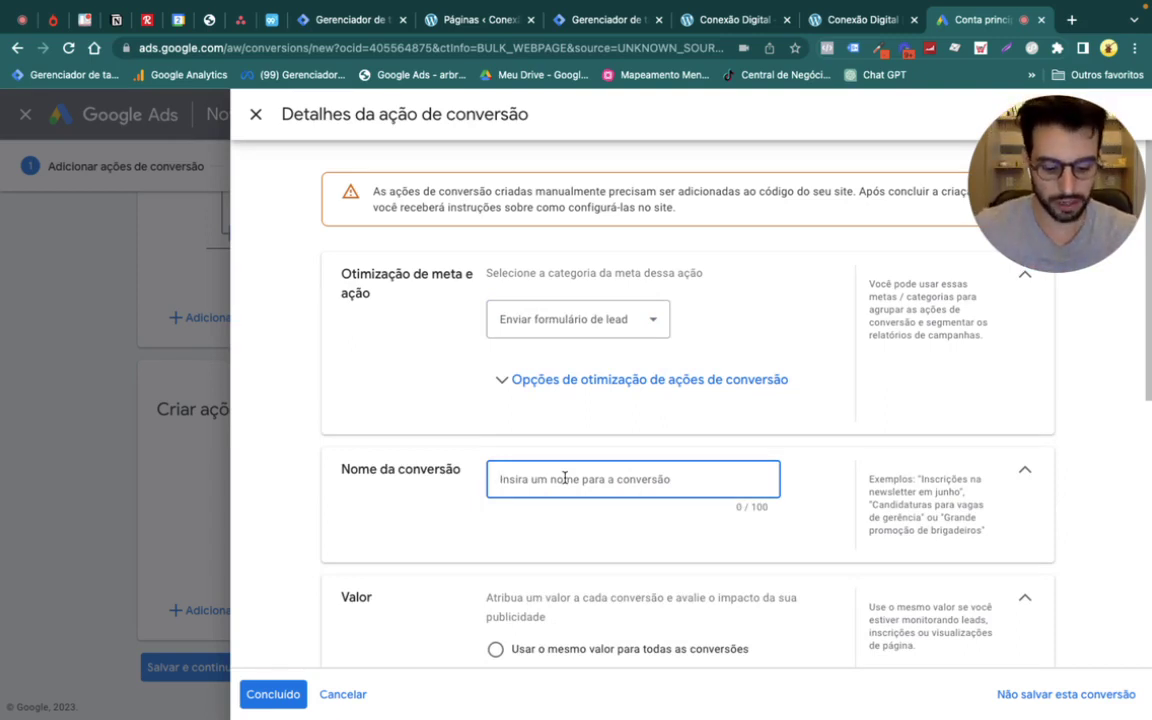
pyautogui.write('LEad')
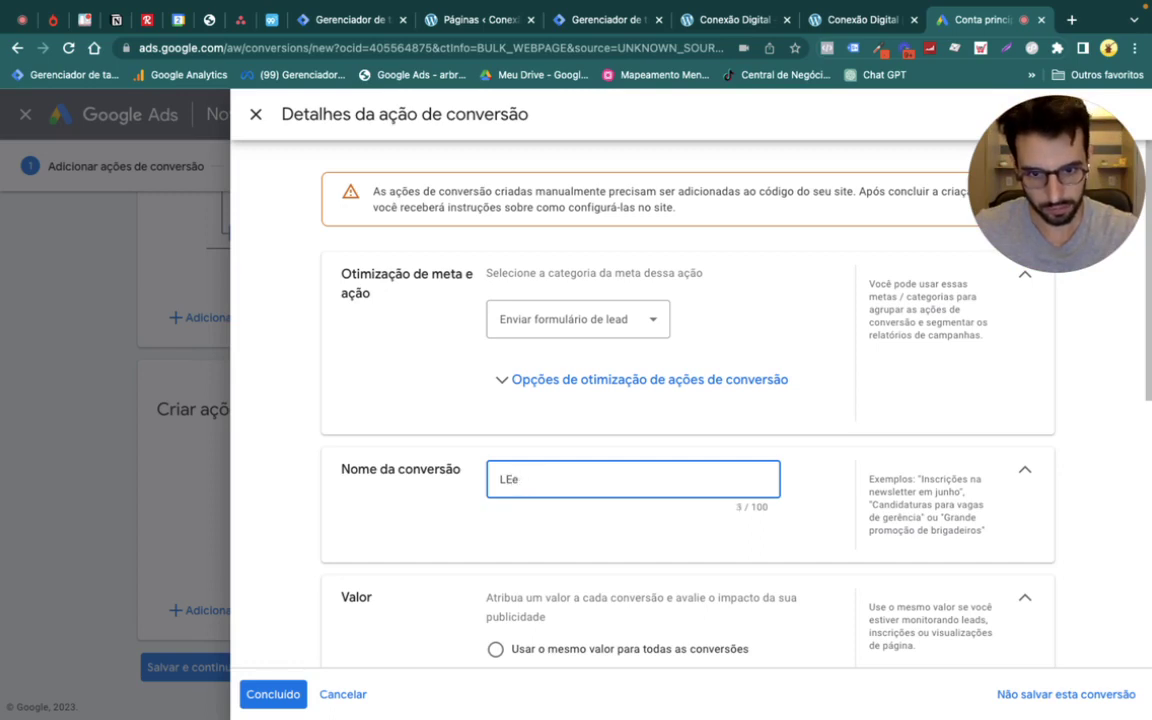
pyautogui.write('_')
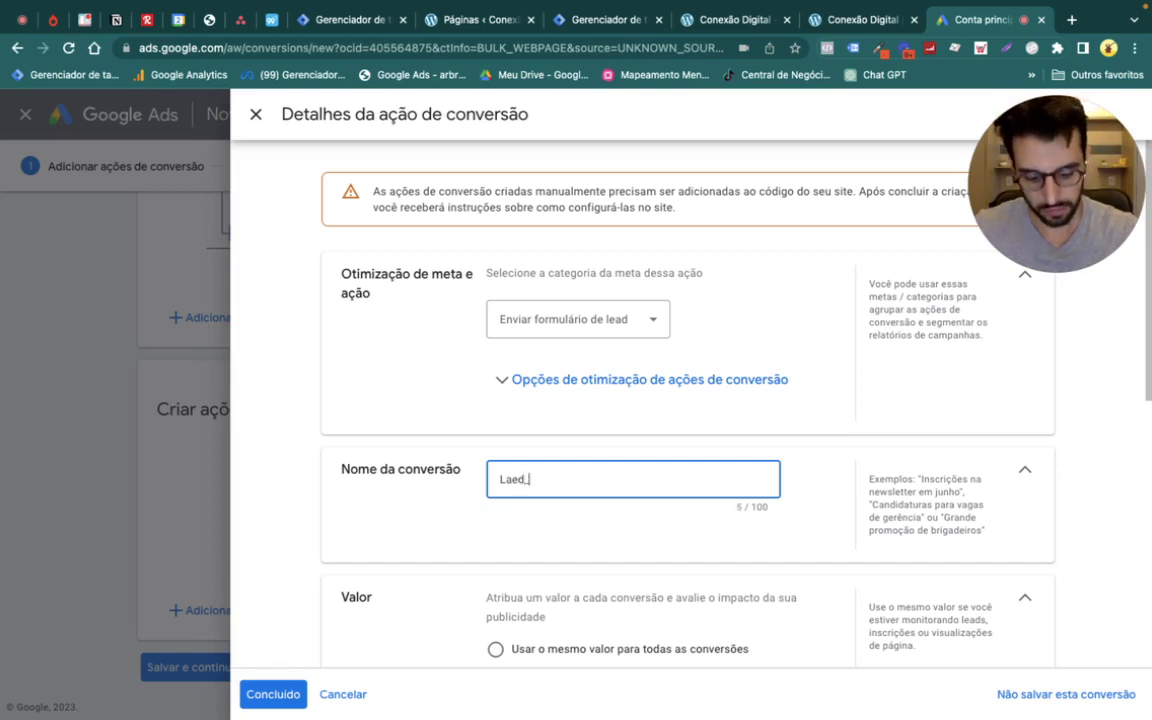
pyautogui.write('form - Au')
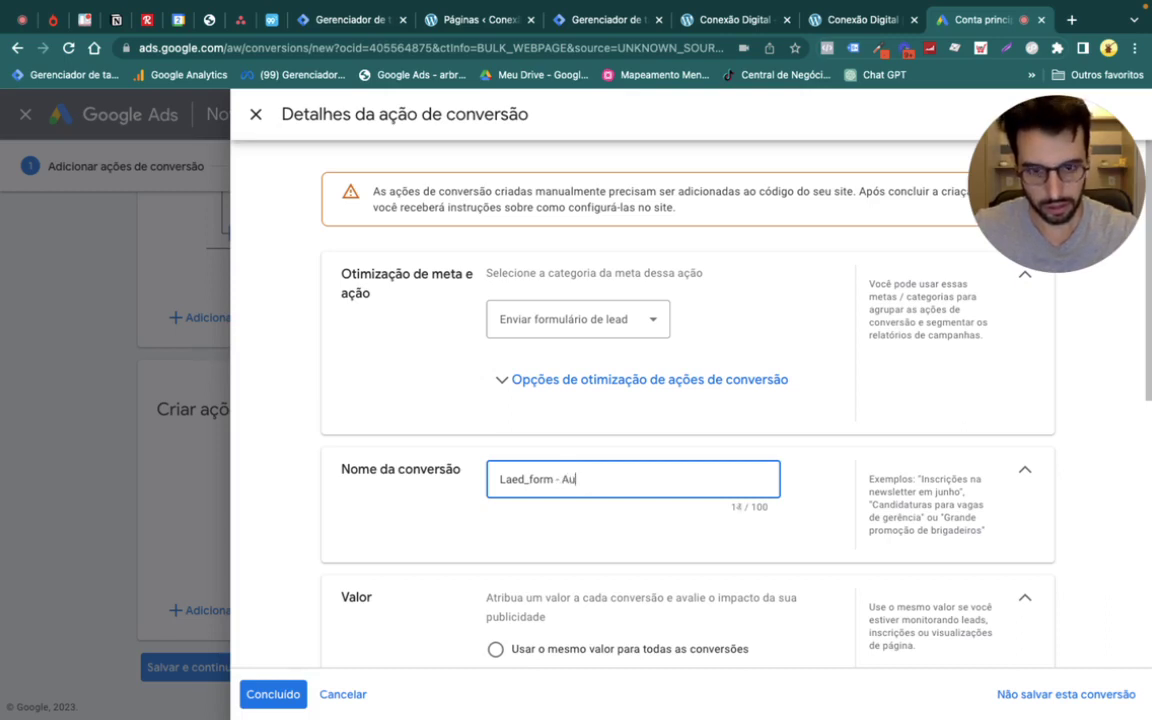
pyautogui.write('la Tagmanager')
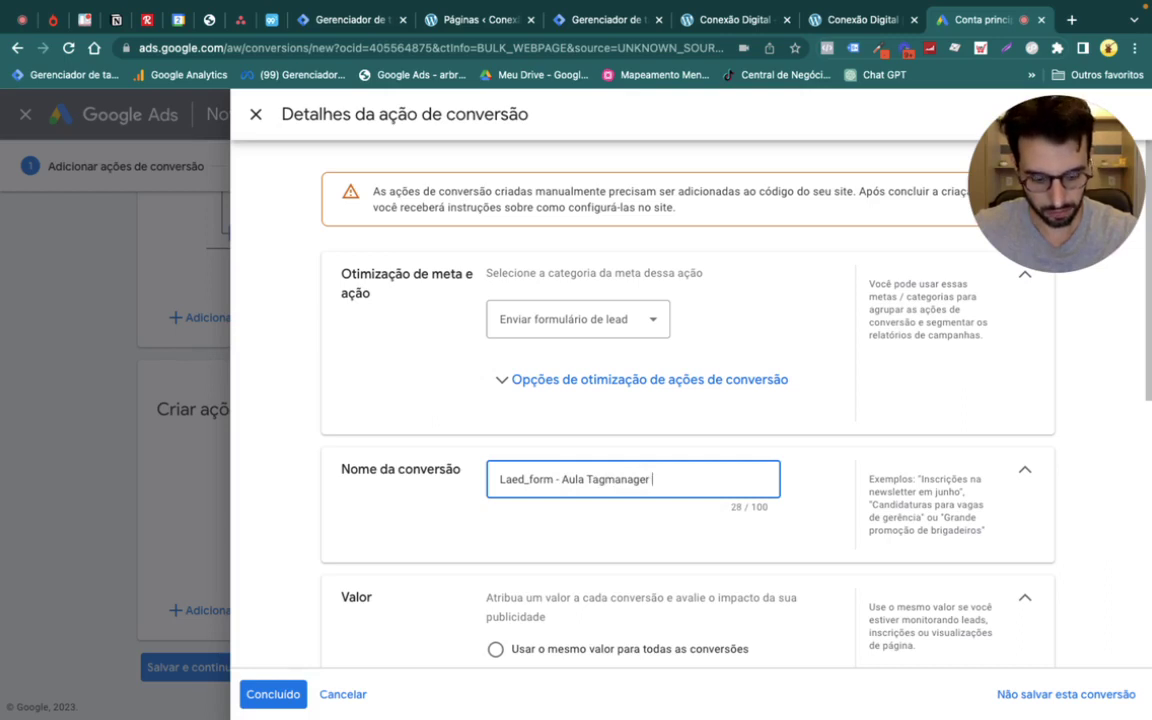
pyautogui.write(' - Pag Obg')
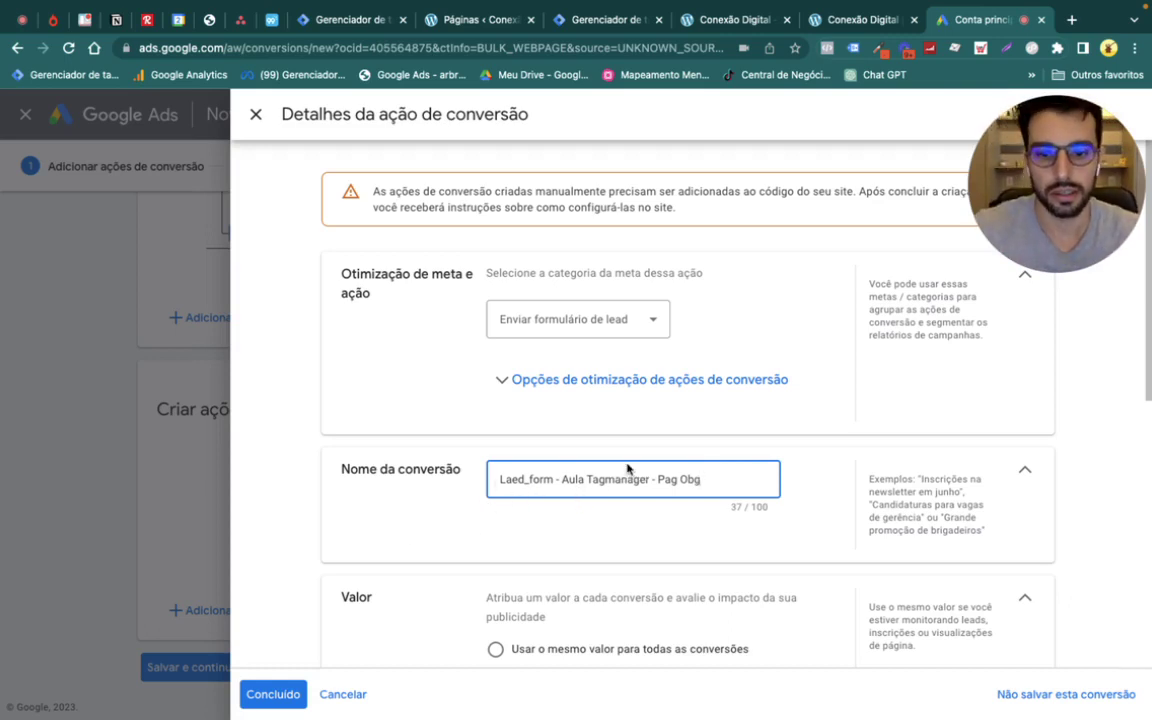
# Compare the conversion value options, trying the same value of R$ 30 for all, and choose not to use a value for this conversion
pyautogui.scroll(-2, 573, 480)
pyautogui.scroll(-1, 572, 483)
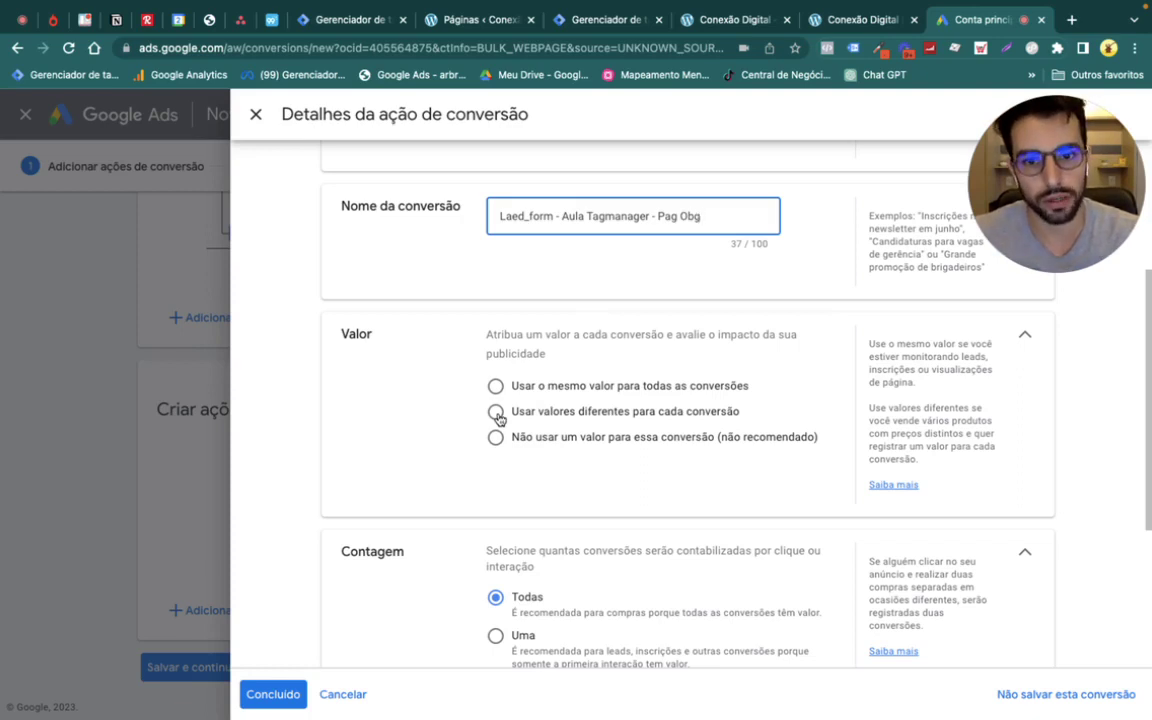
pyautogui.click(496, 414)
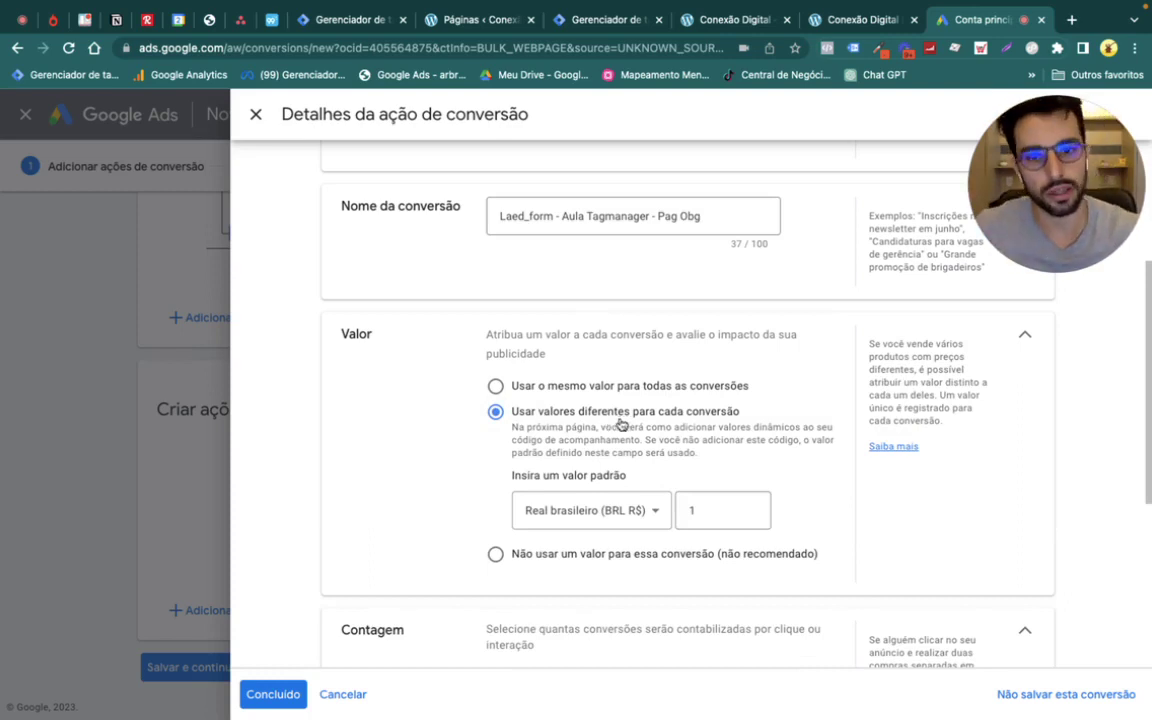
pyautogui.click(497, 556)
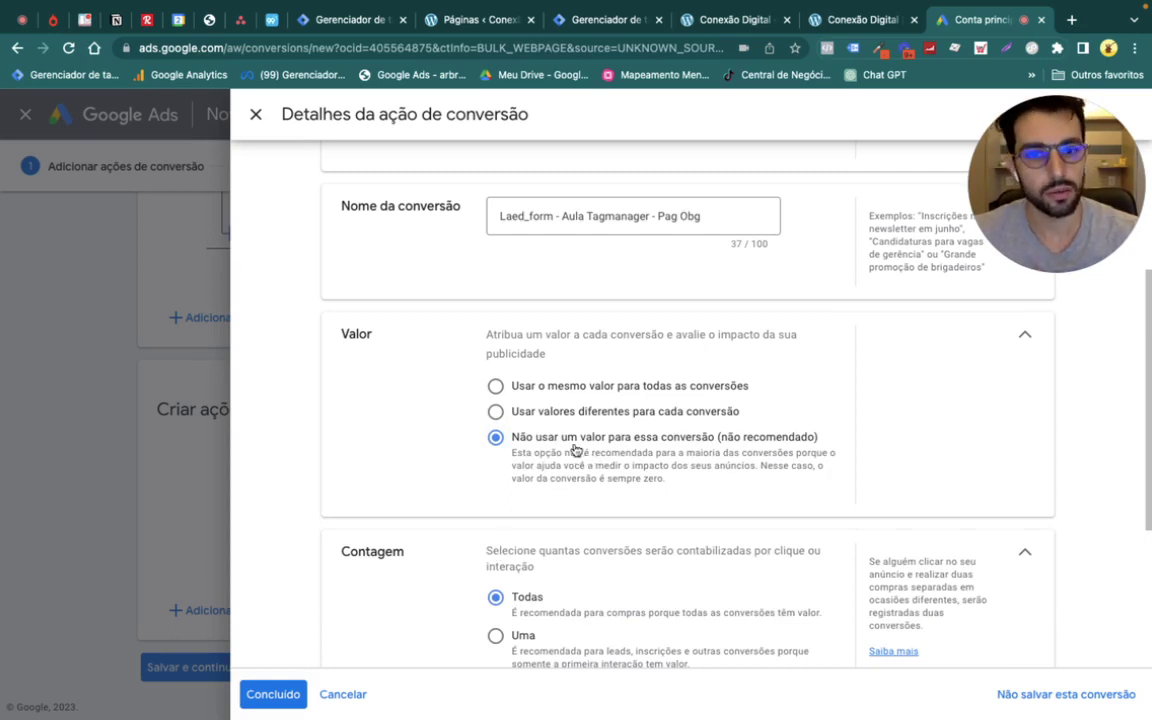
pyautogui.click(497, 388)
pyautogui.doubleClick(719, 453)
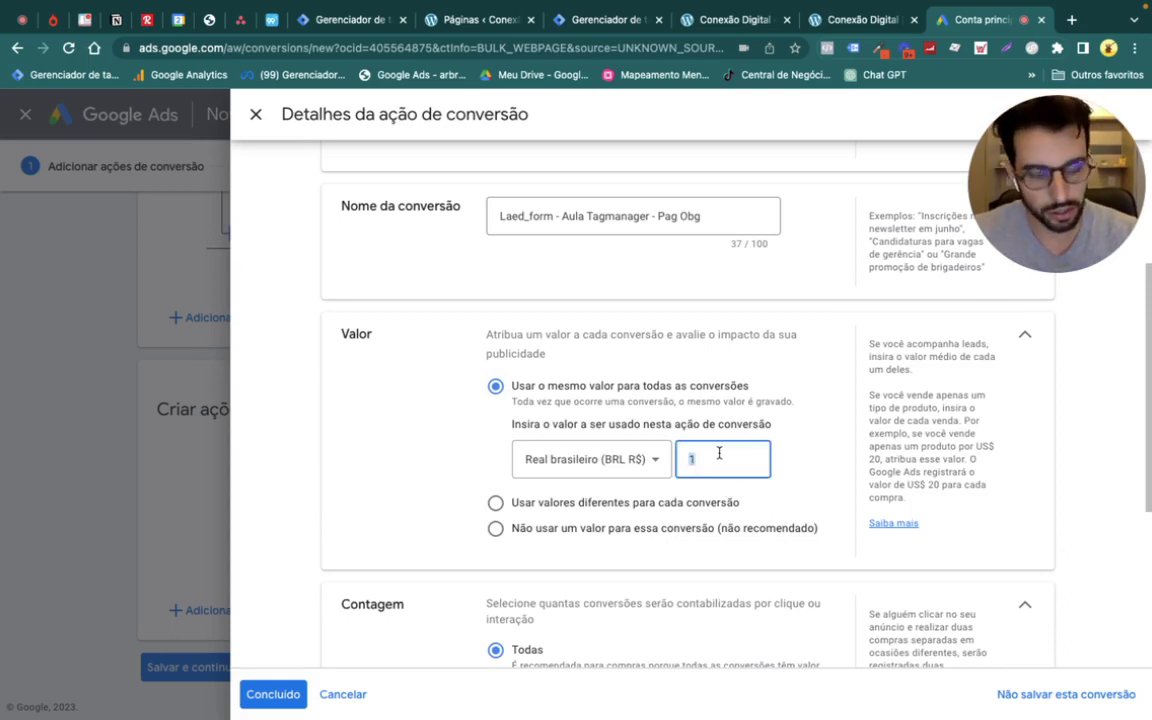
pyautogui.write('30')
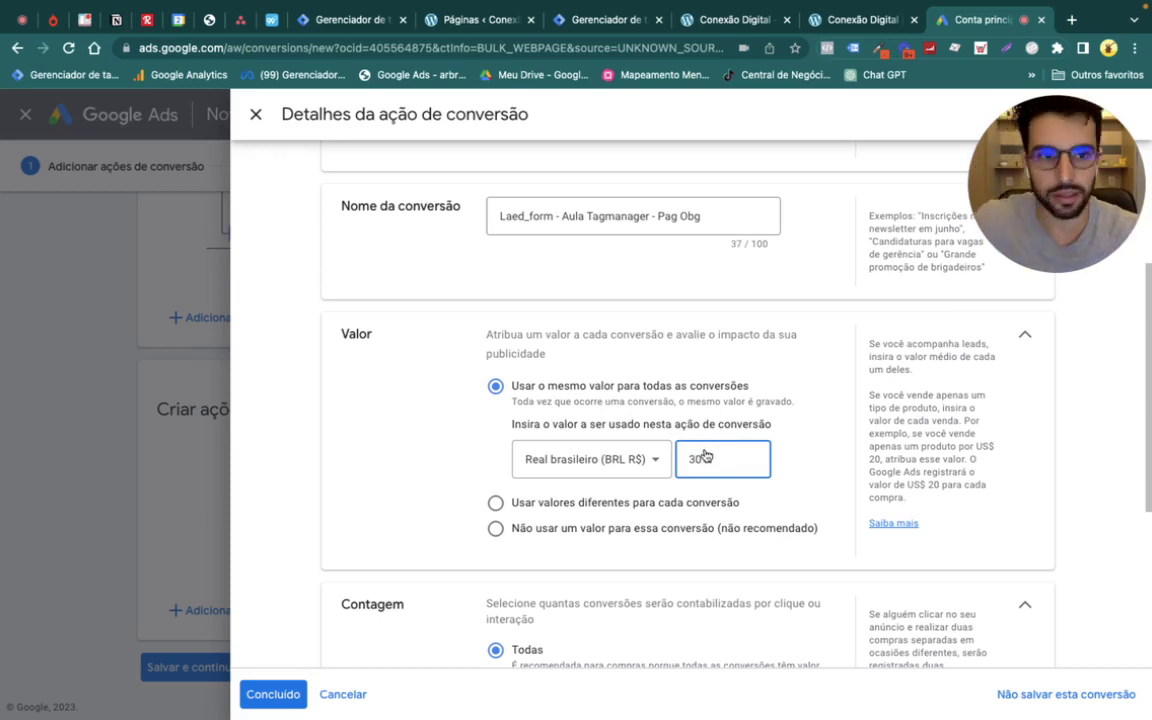
pyautogui.click(495, 528)
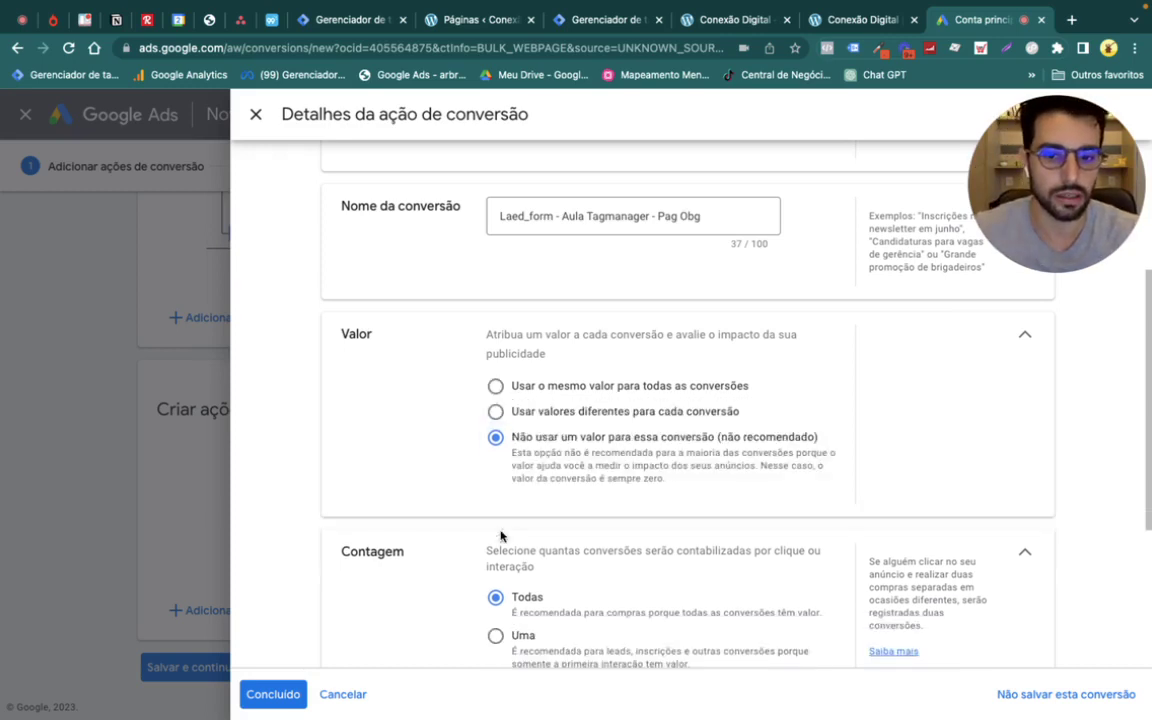
# Set the conversion count to Uma, so only one conversion is recorded per interaction, and finish the conversion action details
pyautogui.scroll(-3, 452, 510)
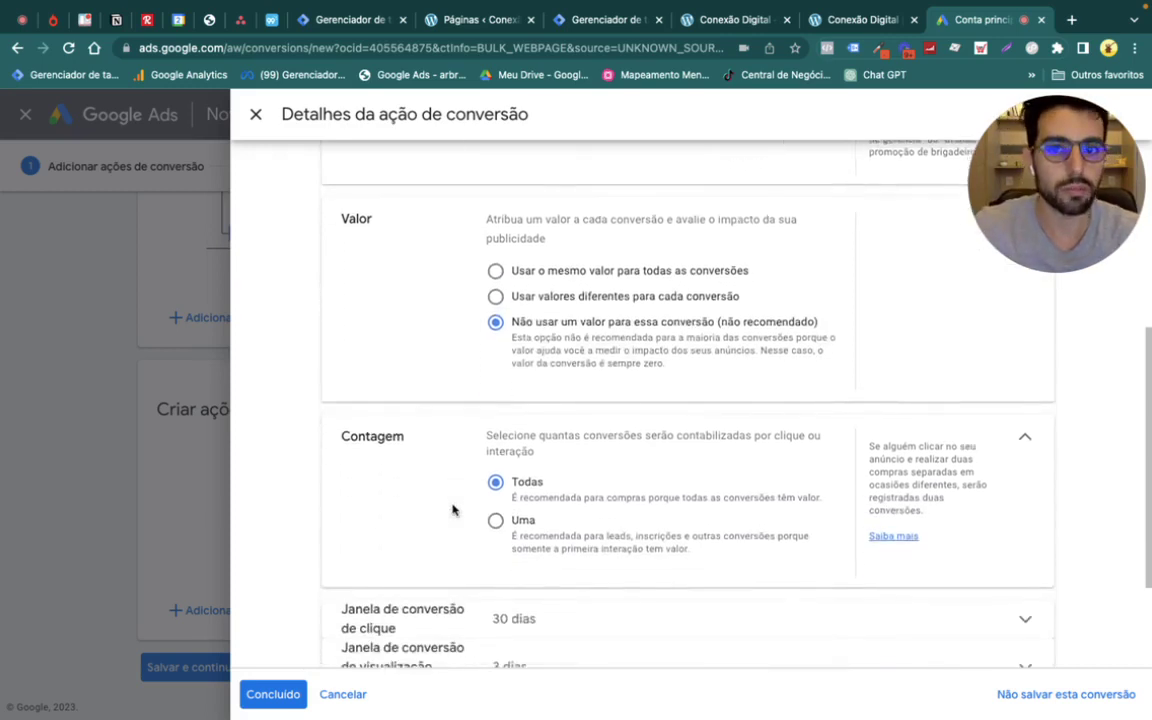
pyautogui.scroll(-3, 452, 510)
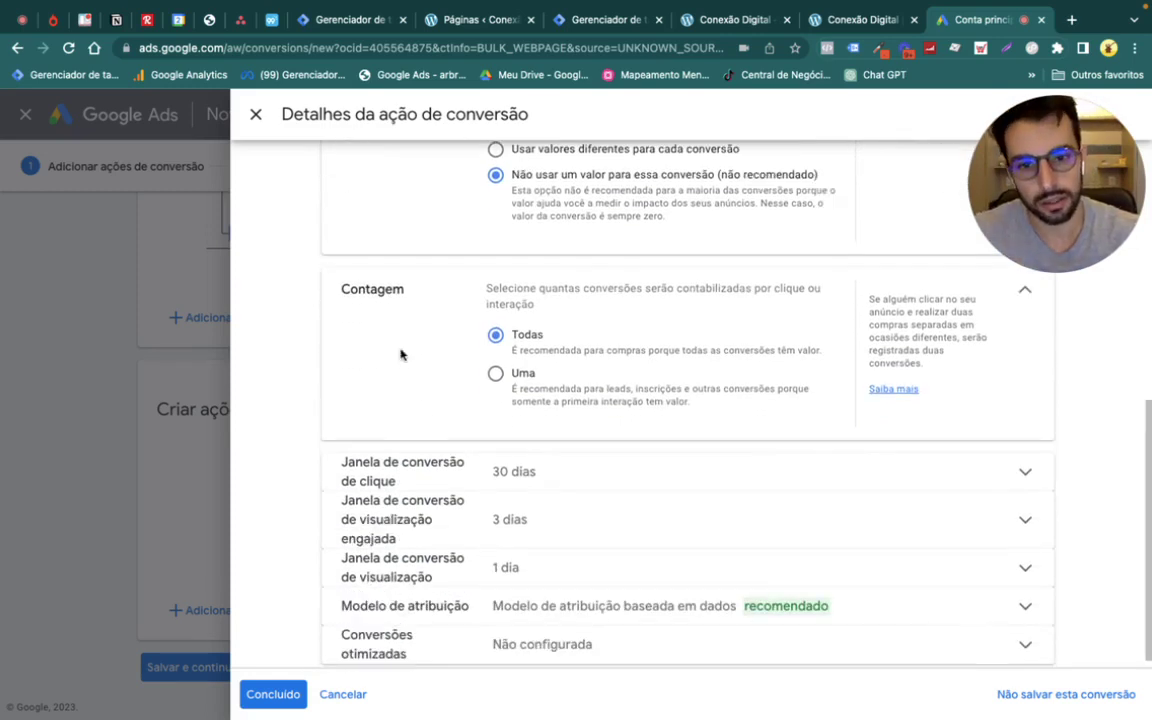
pyautogui.click(495, 376)
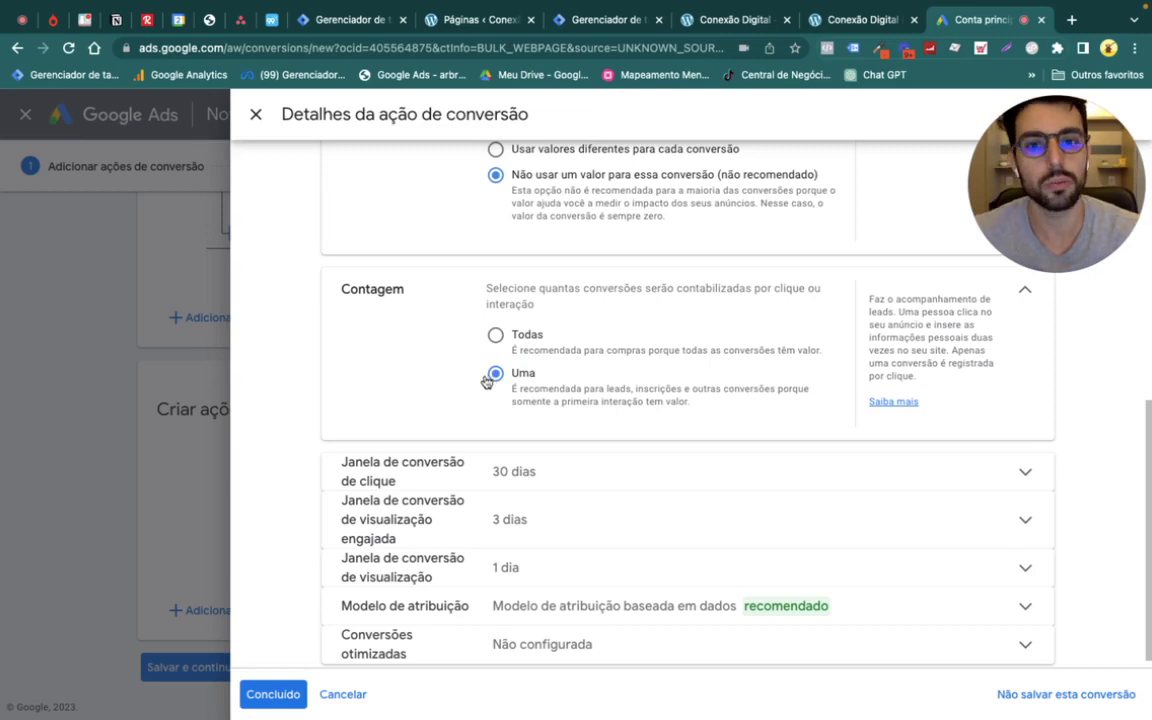
pyautogui.scroll(-1, 463, 412)
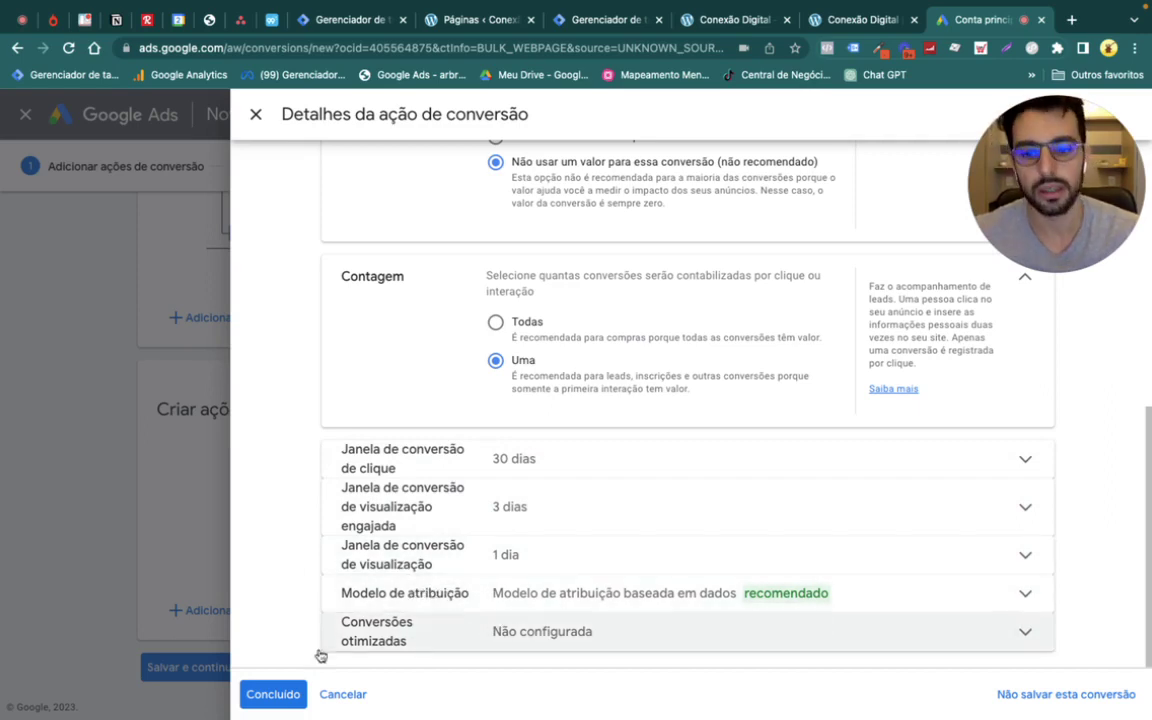
pyautogui.click(273, 694)
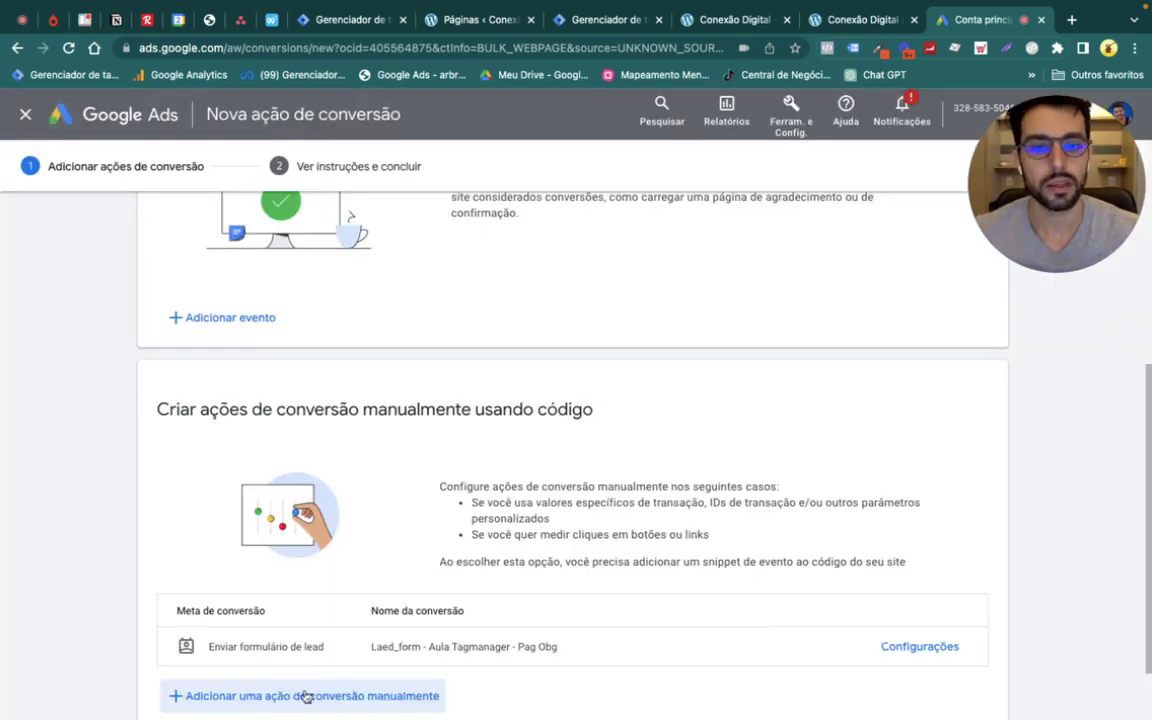
# Check the thank-you page and the Tag Manager tag list, and save the conversion action in Google Ads to continue to its instructions
pyautogui.scroll(-1, 666, 507)
pyautogui.scroll(-1, 665, 507)
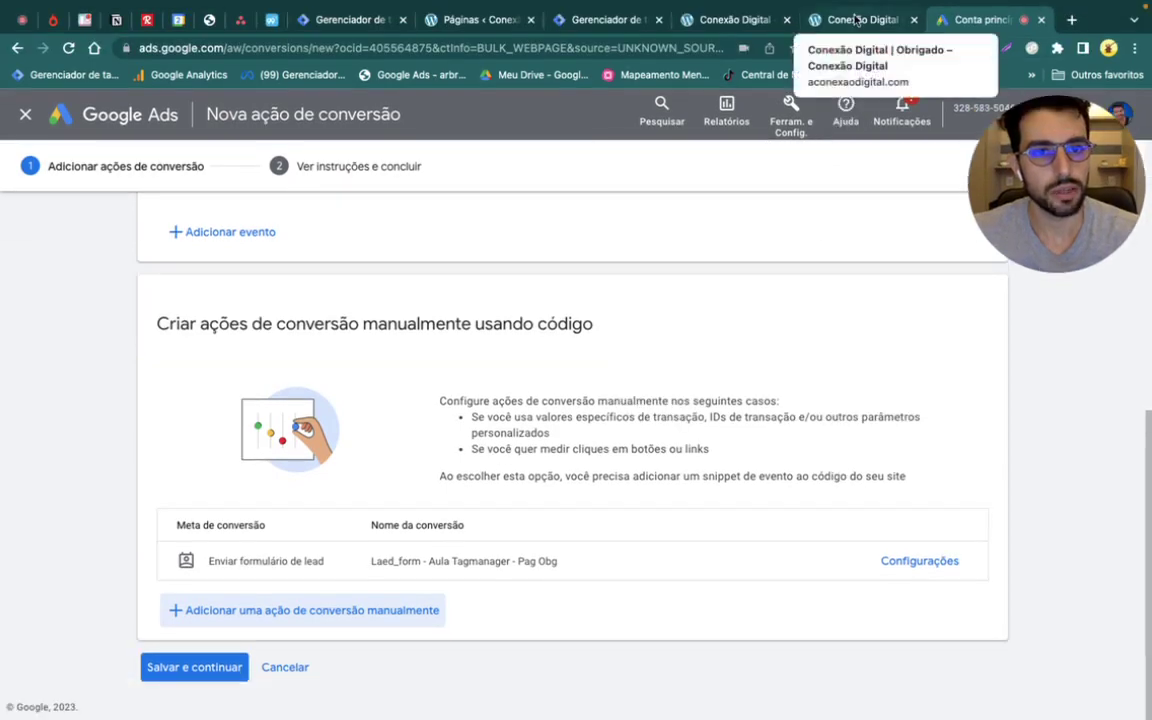
pyautogui.click(857, 61)
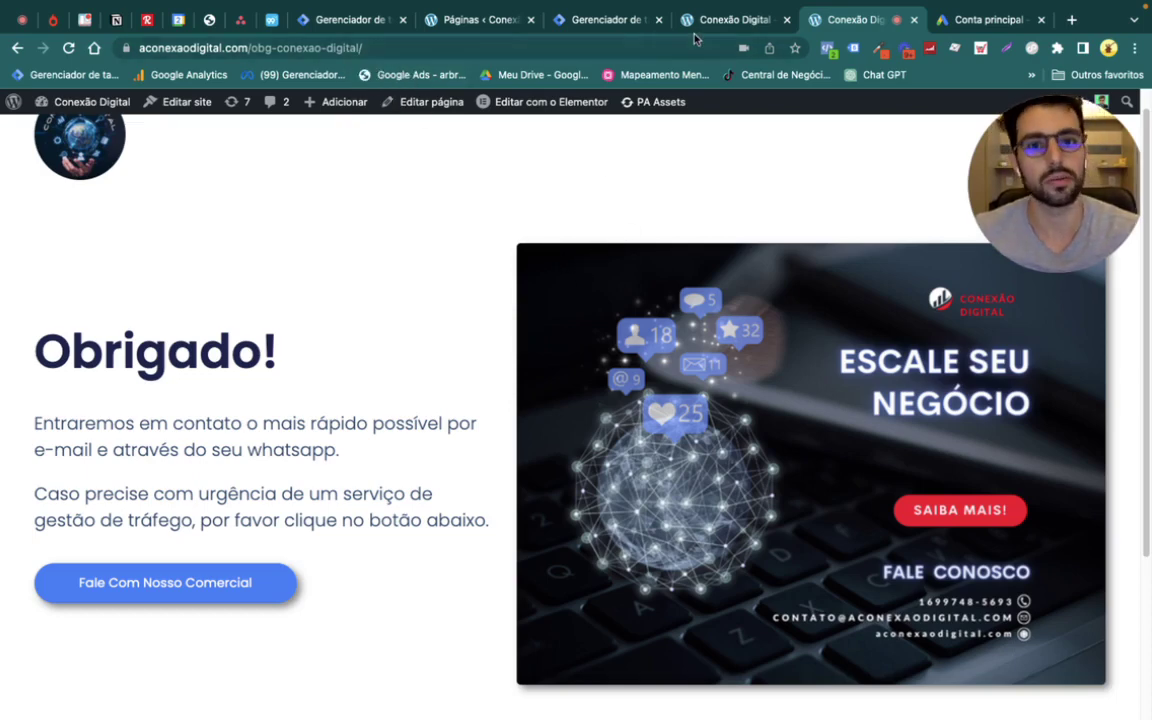
pyautogui.click(603, 28)
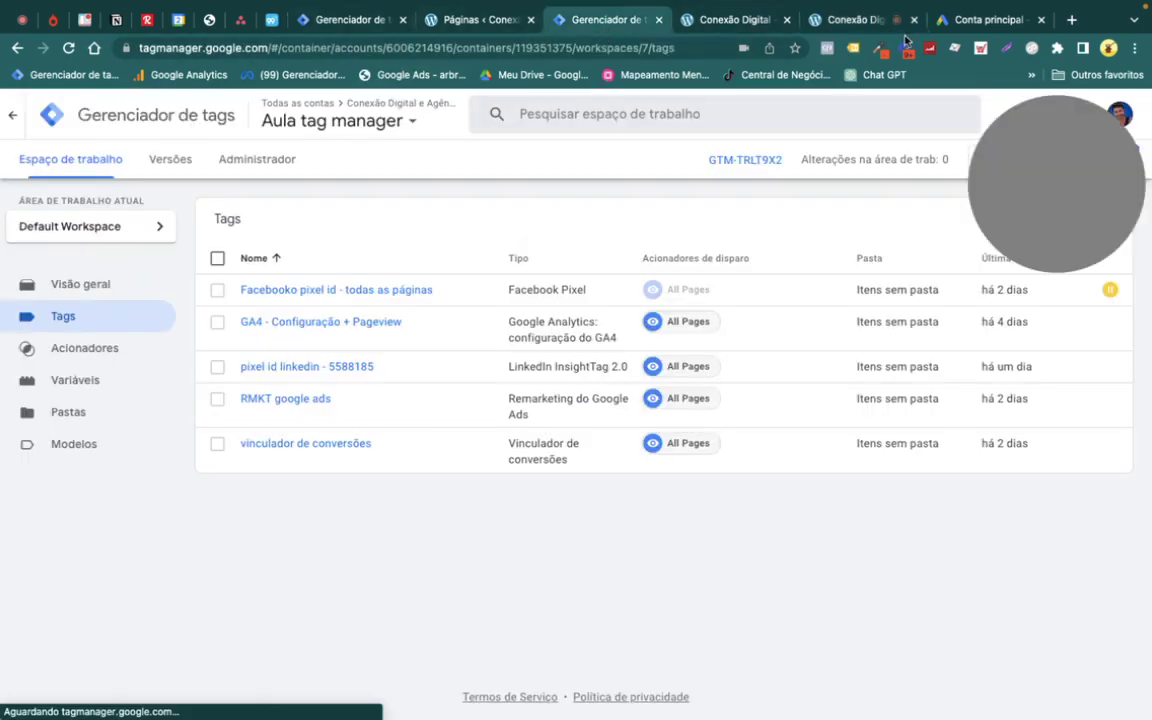
pyautogui.click(968, 28)
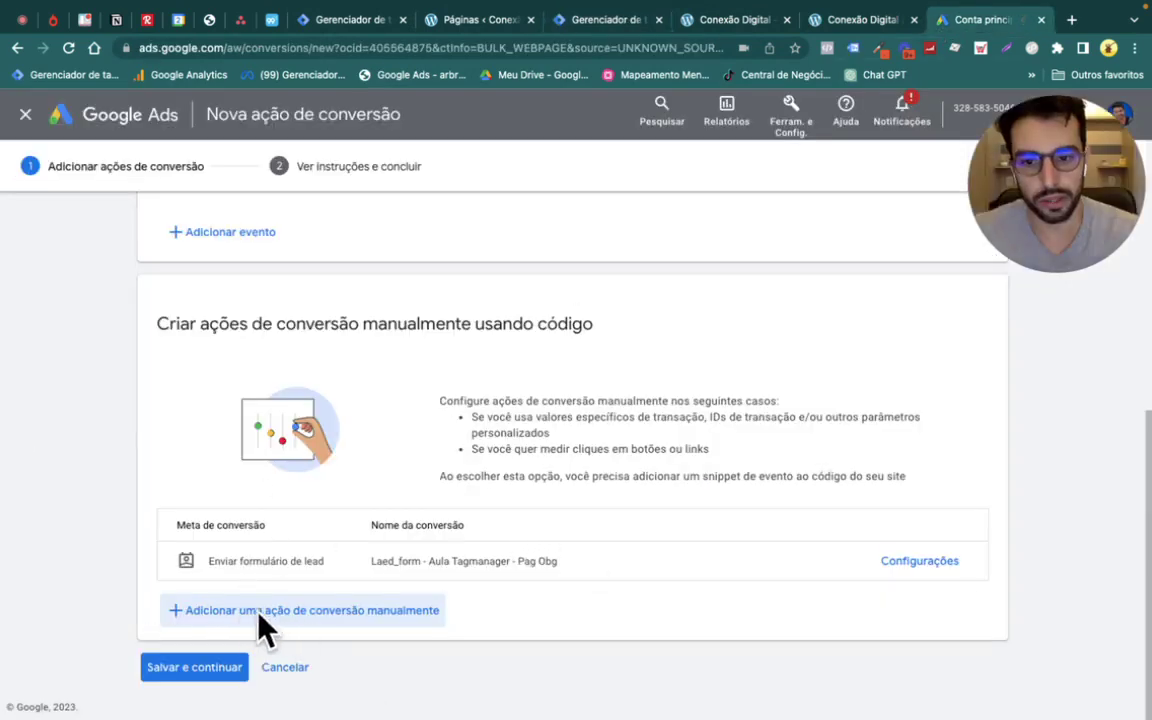
pyautogui.click(180, 668)
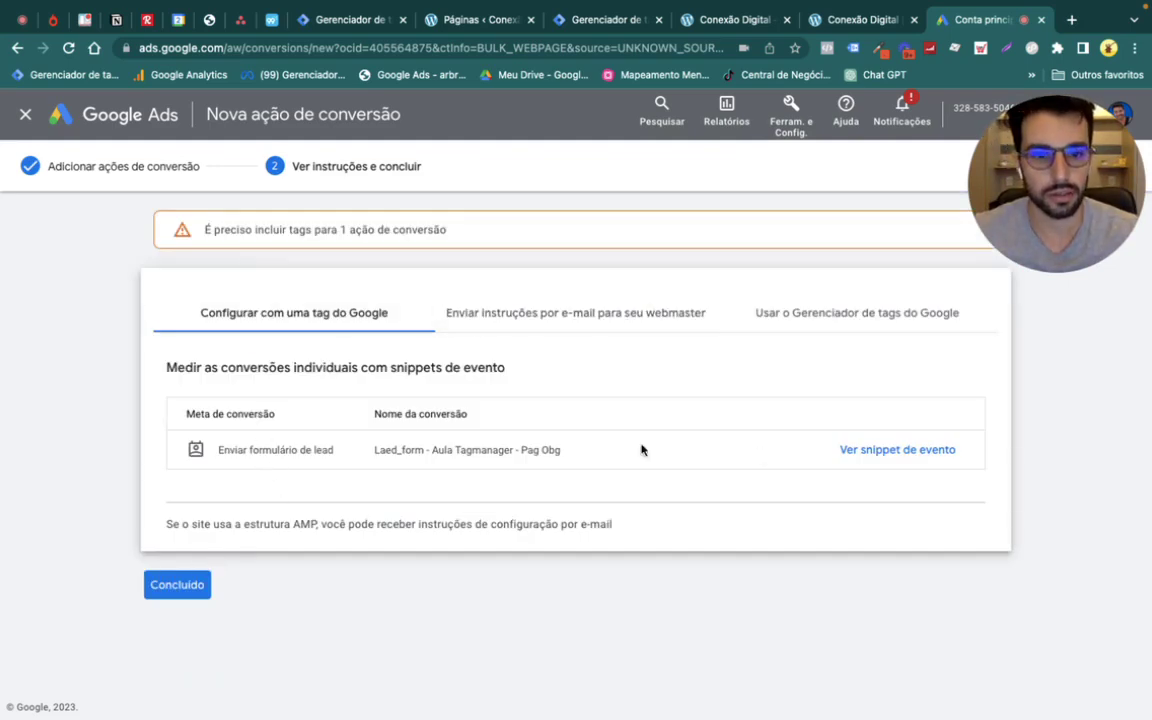
# Examine the conversion's page-load event snippet and the instruction on placing it between the head tags, and close the snippet
pyautogui.click(876, 452)
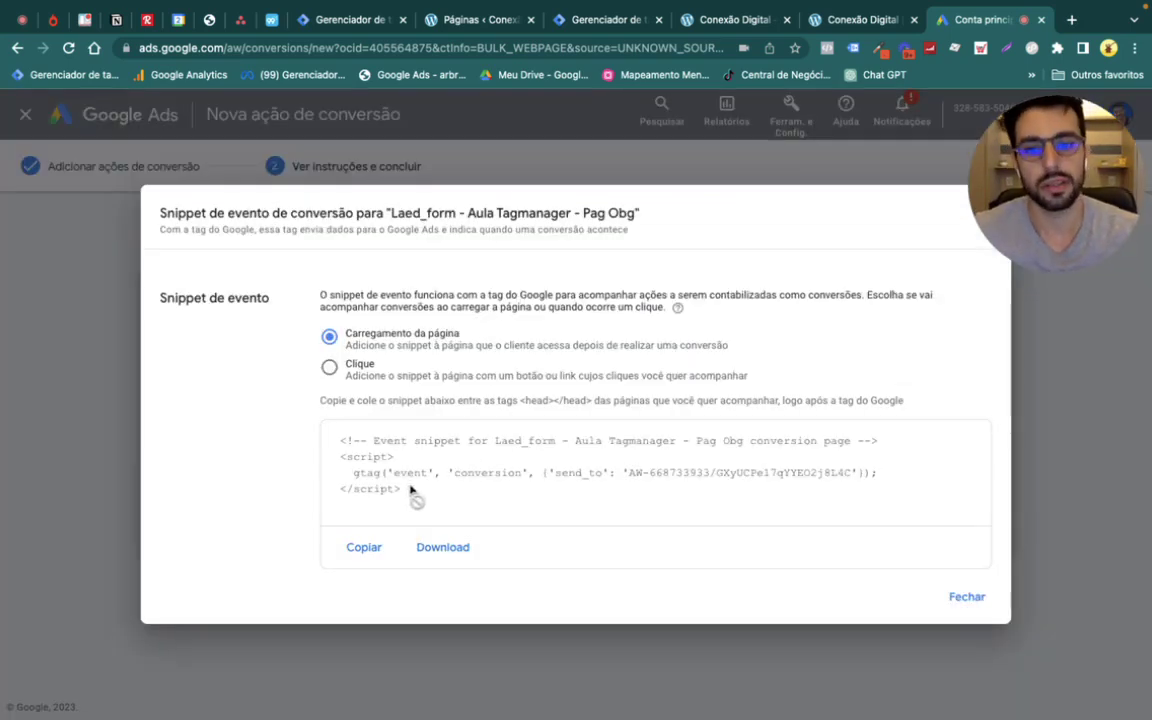
pyautogui.moveTo(411, 488); pyautogui.dragTo(325, 438)
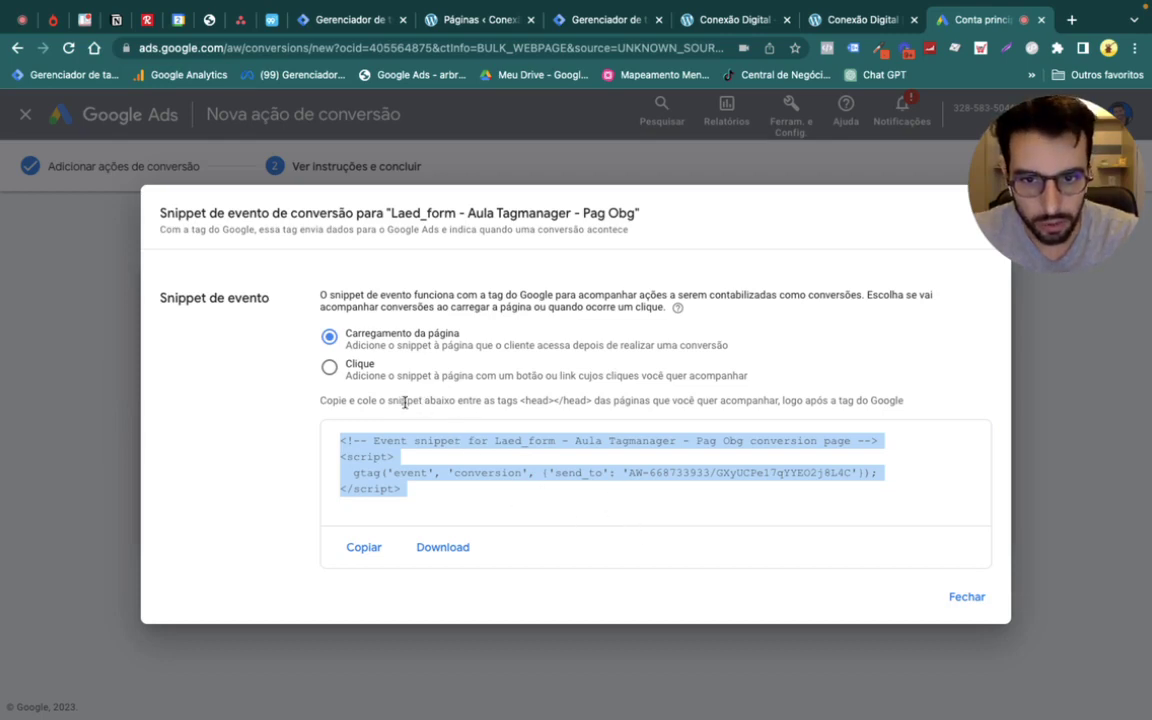
pyautogui.moveTo(469, 401); pyautogui.dragTo(544, 416)
pyautogui.click(555, 405)
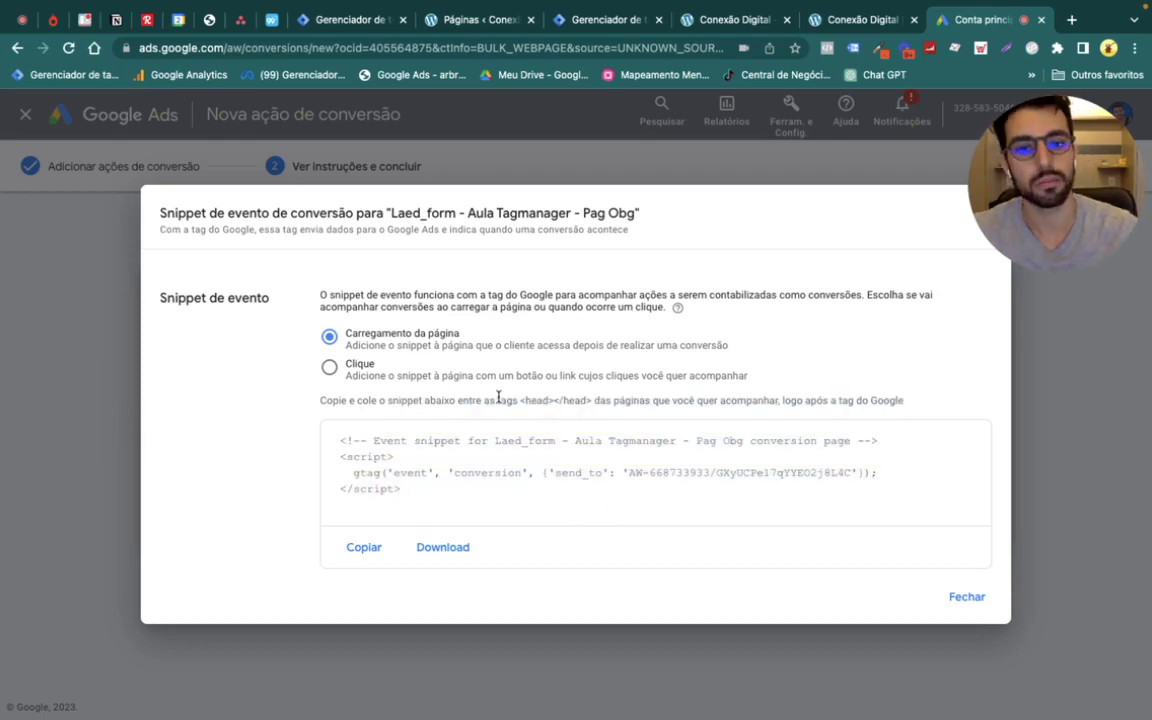
pyautogui.doubleClick(490, 401)
pyautogui.moveTo(515, 400); pyautogui.dragTo(587, 400)
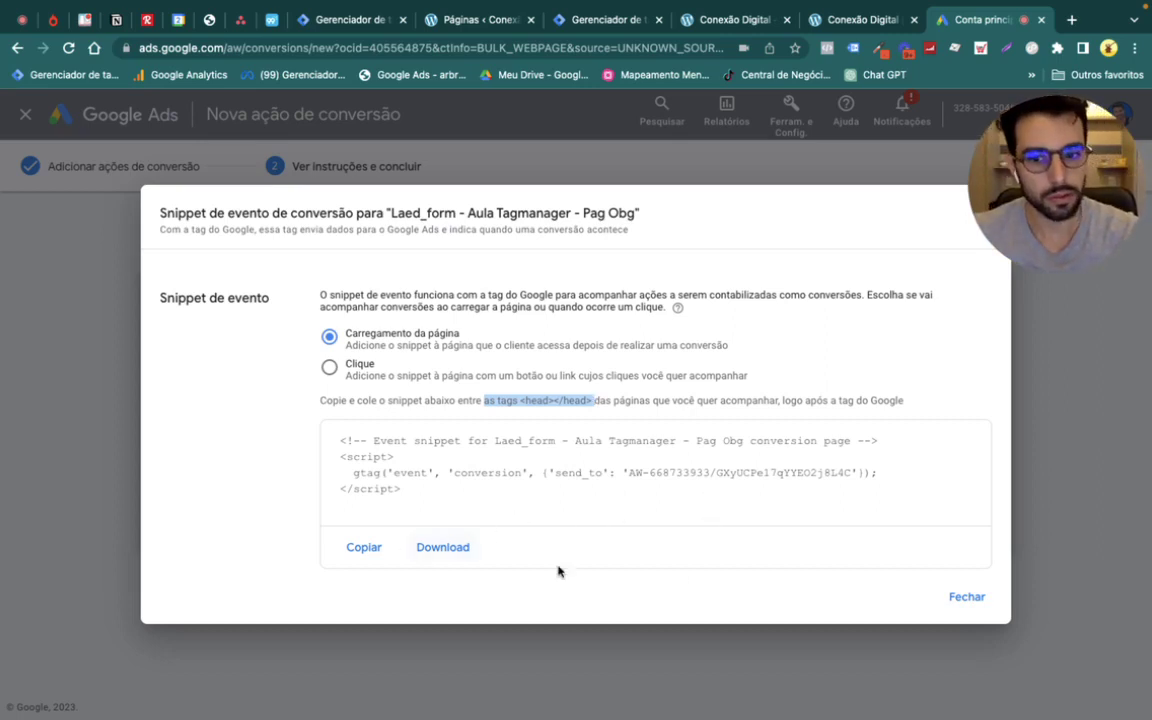
pyautogui.click(972, 600)
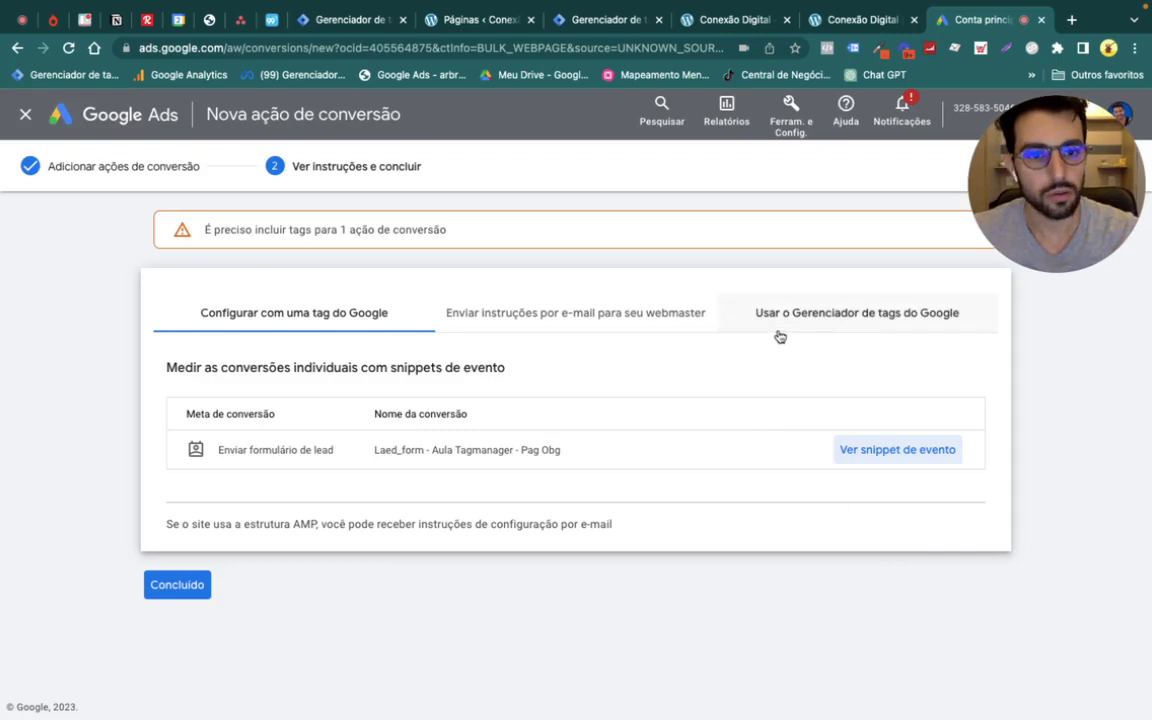
pyautogui.click(571, 312)
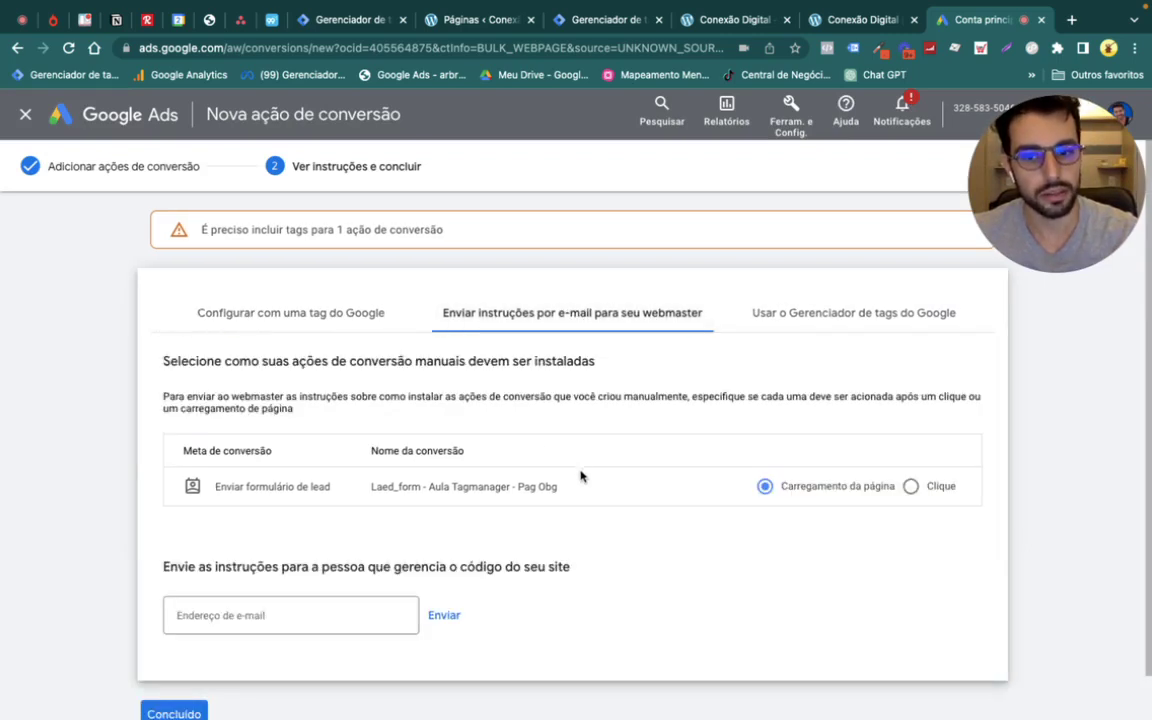
pyautogui.click(275, 611)
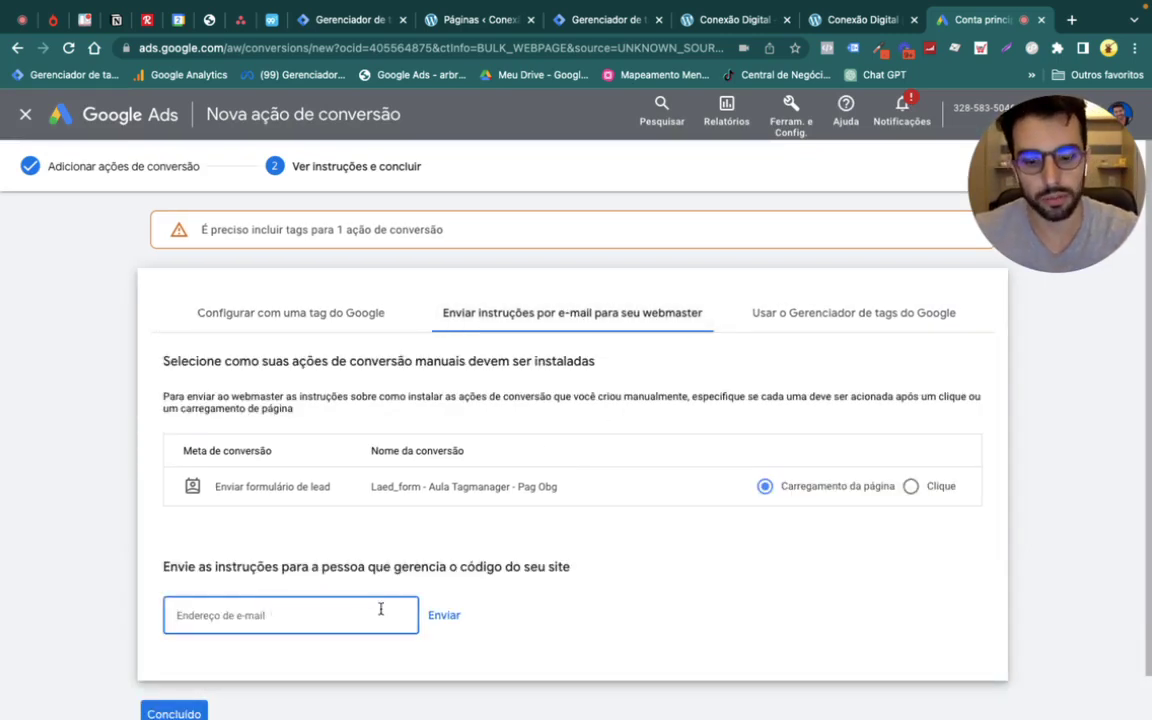
pyautogui.write('araradasda')
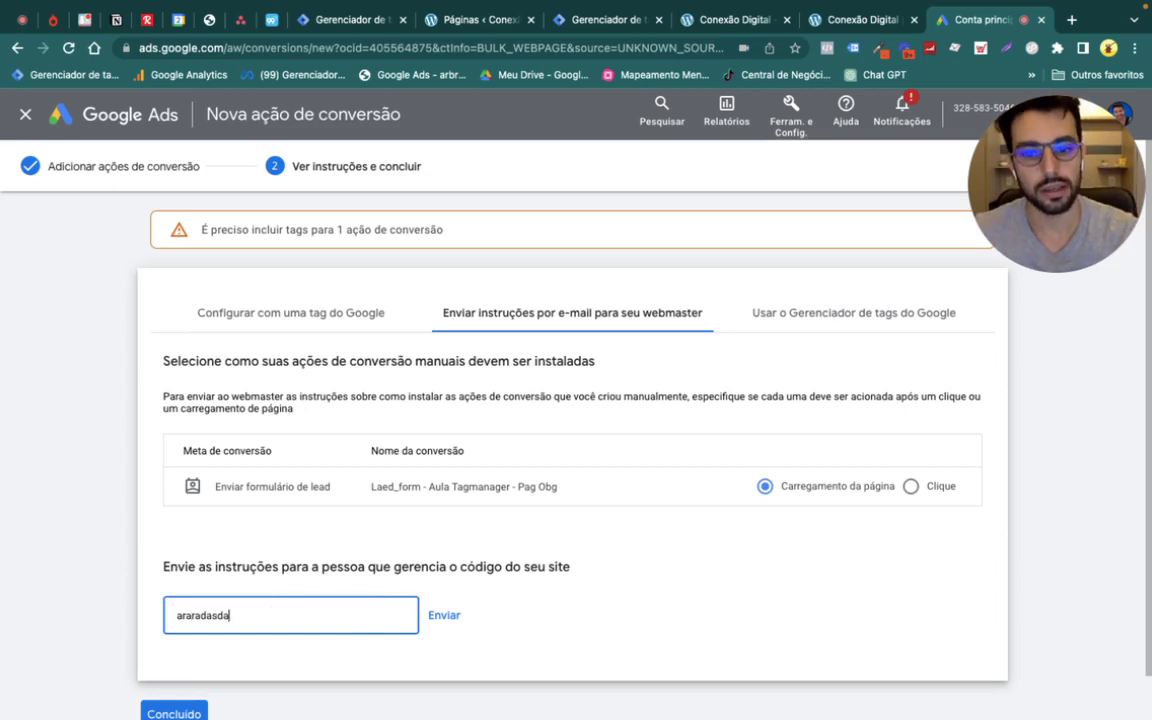
pyautogui.press('BackSpace')
pyautogui.press('BackSpace')
pyautogui.press('BackSpace')
pyautogui.press('BackSpace')
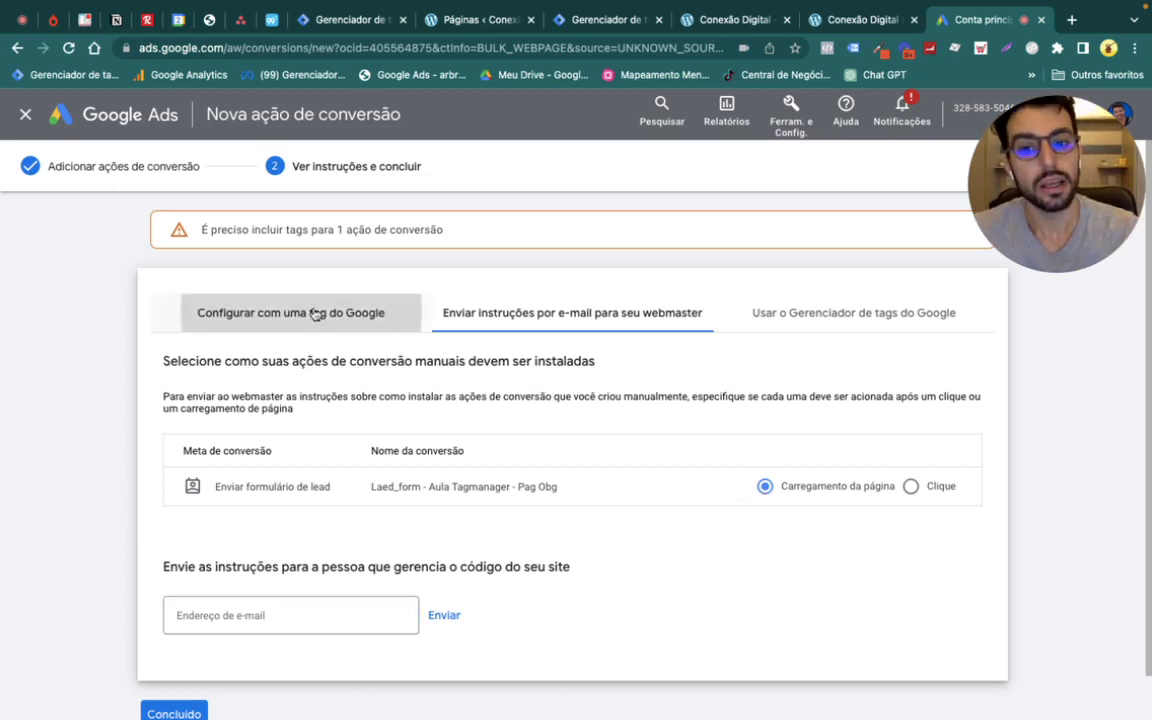
pyautogui.click(368, 314)
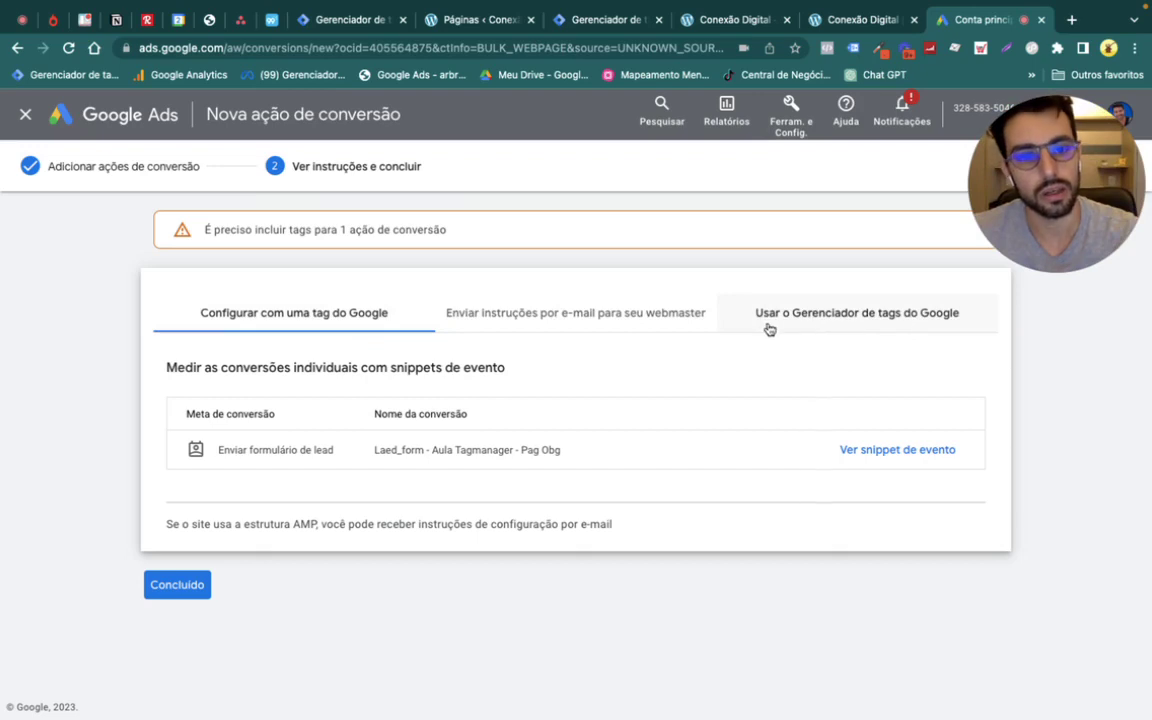
# Show the Google Tag Manager installation instructions and examine the conversion ID and the conversion label of the new action
pyautogui.click(878, 320)
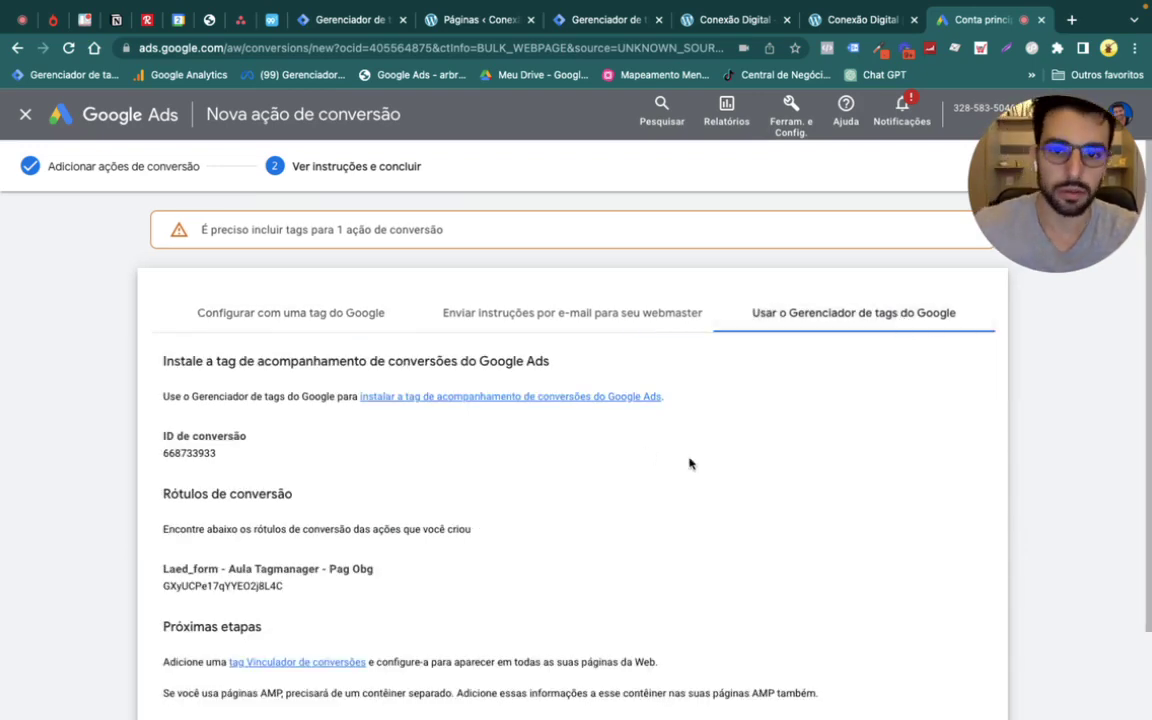
pyautogui.scroll(-2, 714, 459)
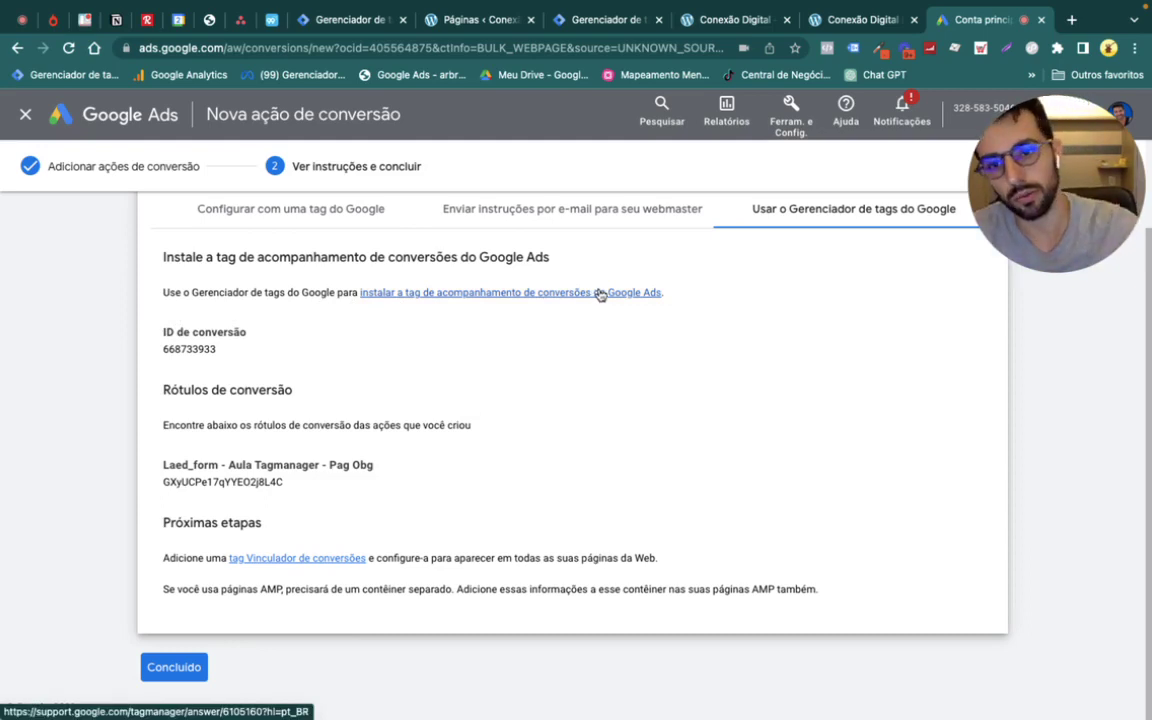
pyautogui.doubleClick(184, 348)
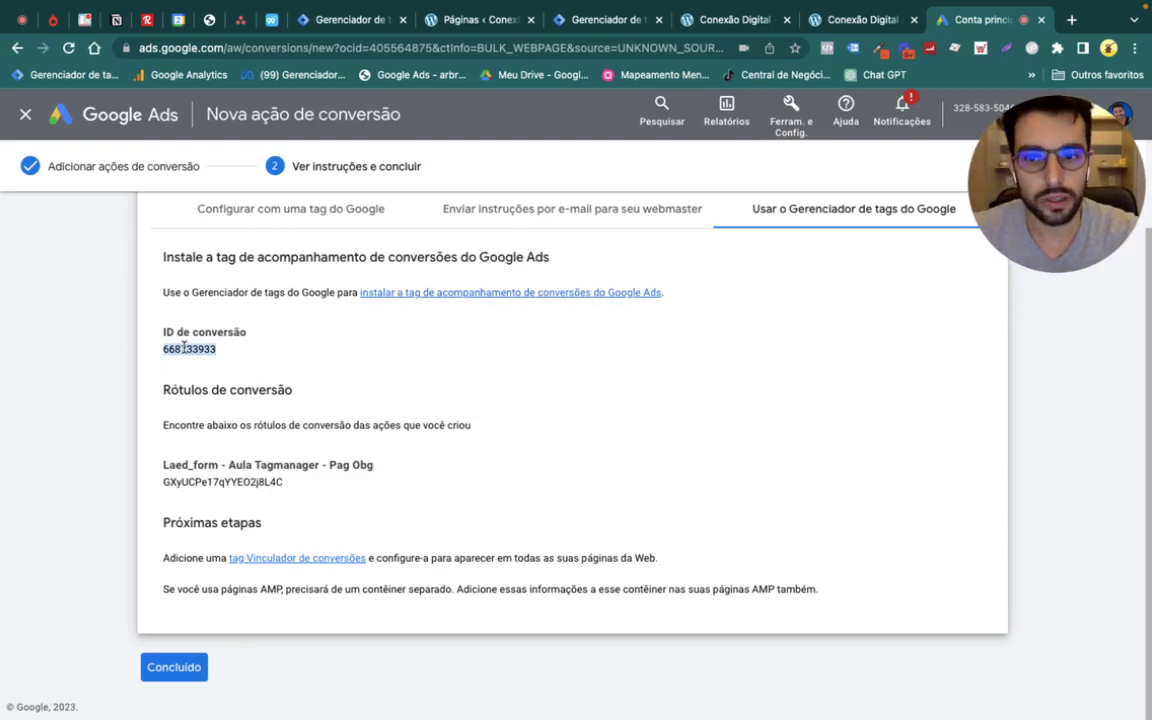
pyautogui.click(209, 484)
pyautogui.doubleClick(194, 482)
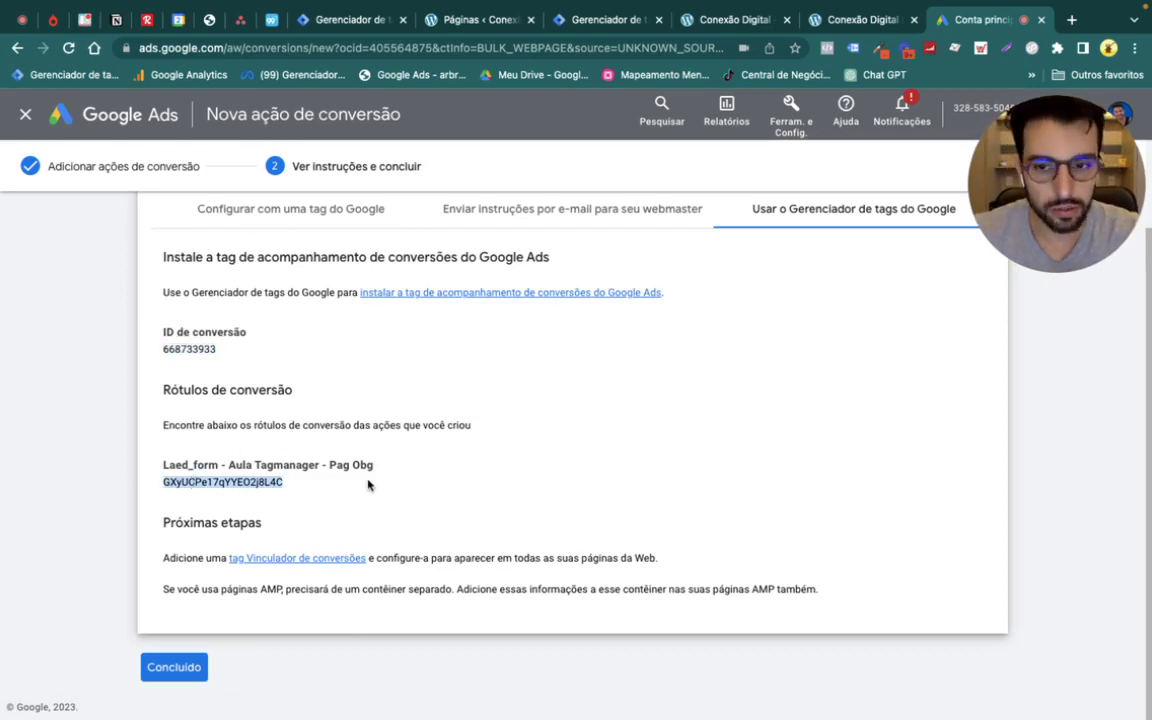
pyautogui.click(440, 475)
pyautogui.doubleClick(190, 348)
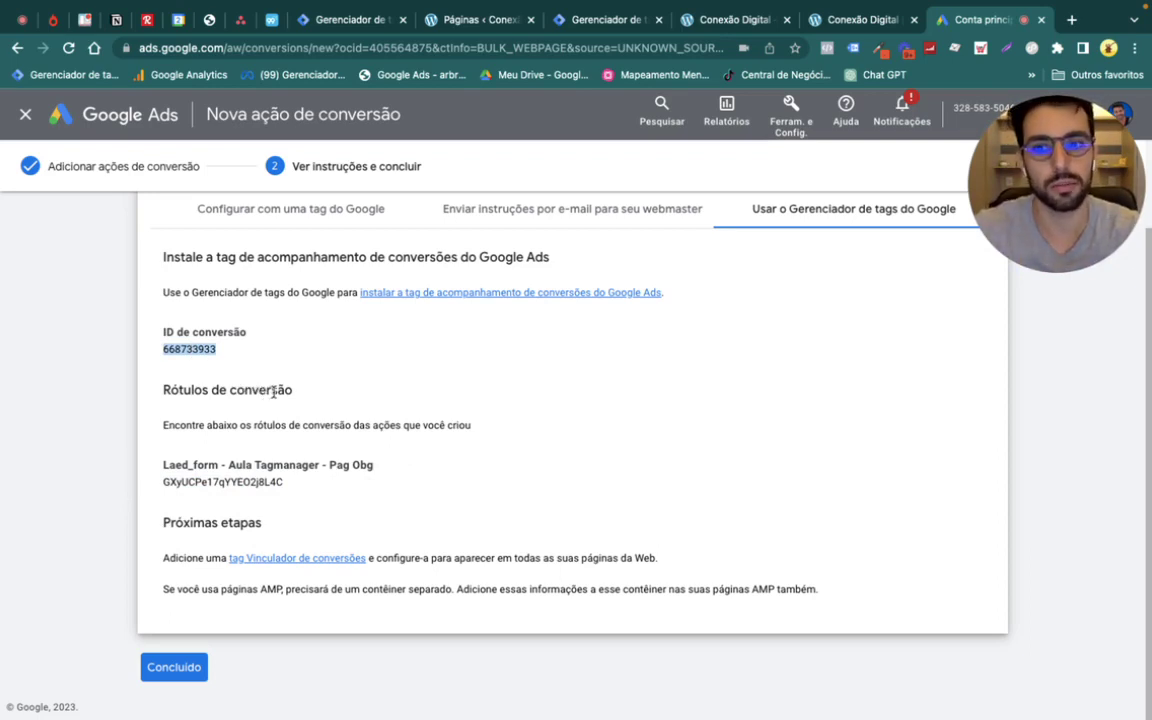
pyautogui.doubleClick(222, 482)
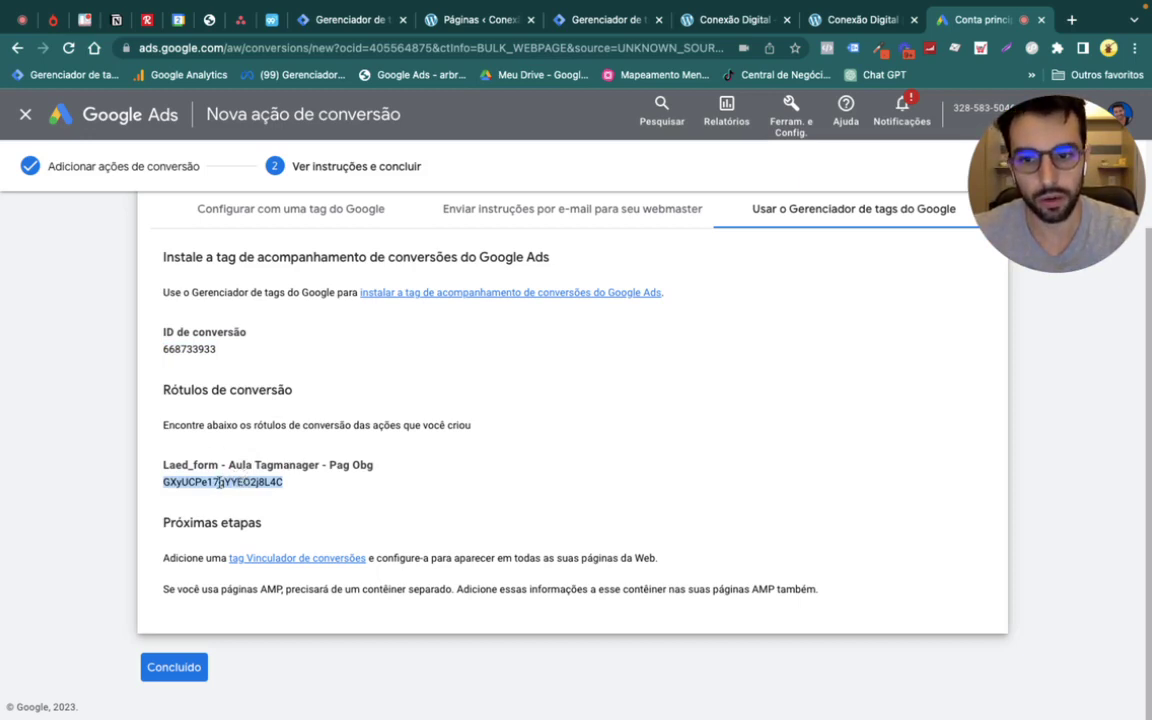
# Switch to Google Tag Manager and look over the triggers and tags of the Aula tag manager container
pyautogui.click(600, 22)
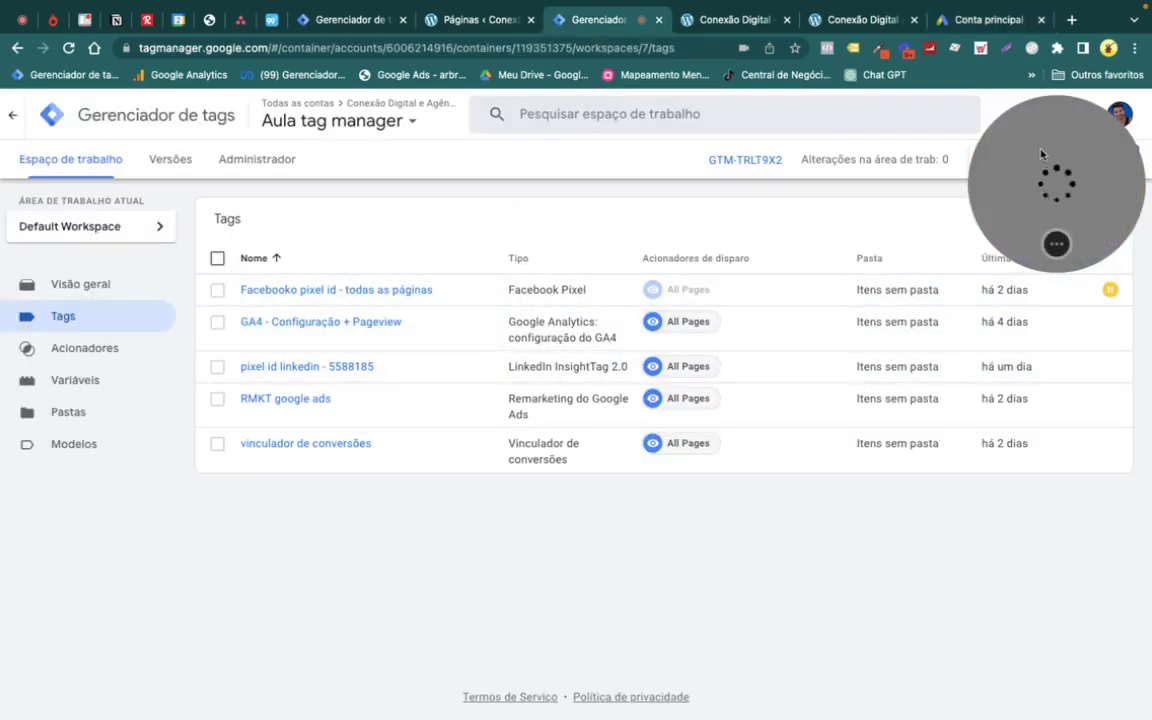
pyautogui.moveTo(1035, 224); pyautogui.dragTo(985, 668)
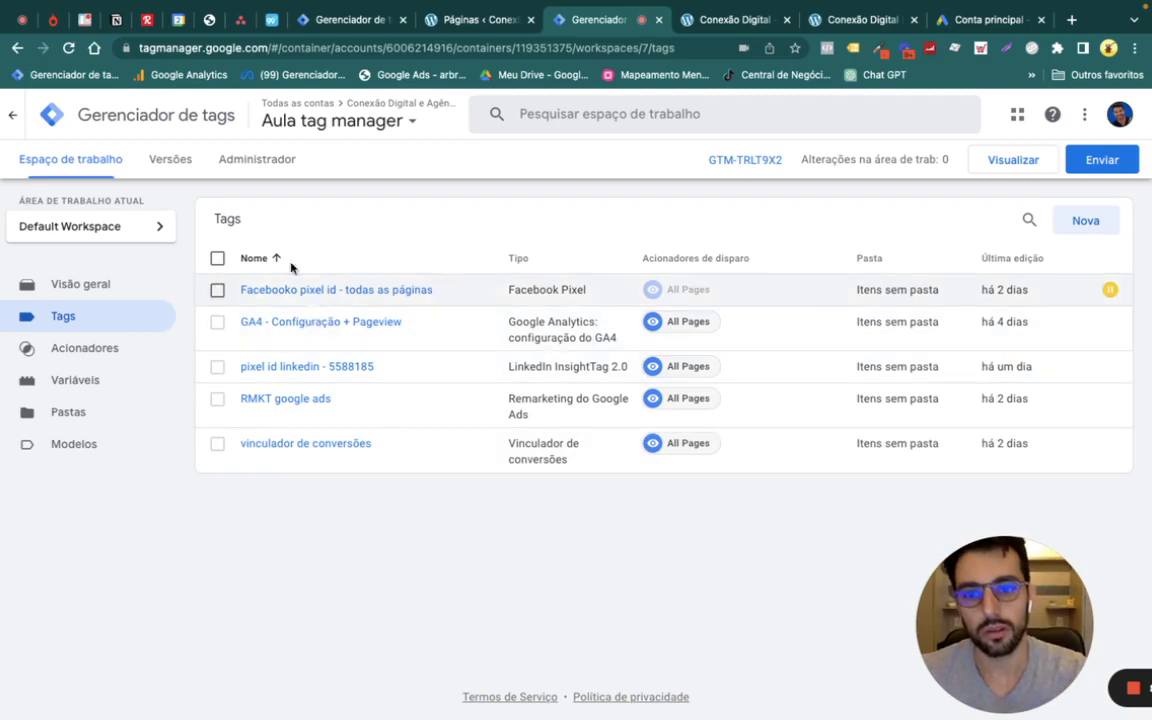
pyautogui.click(102, 353)
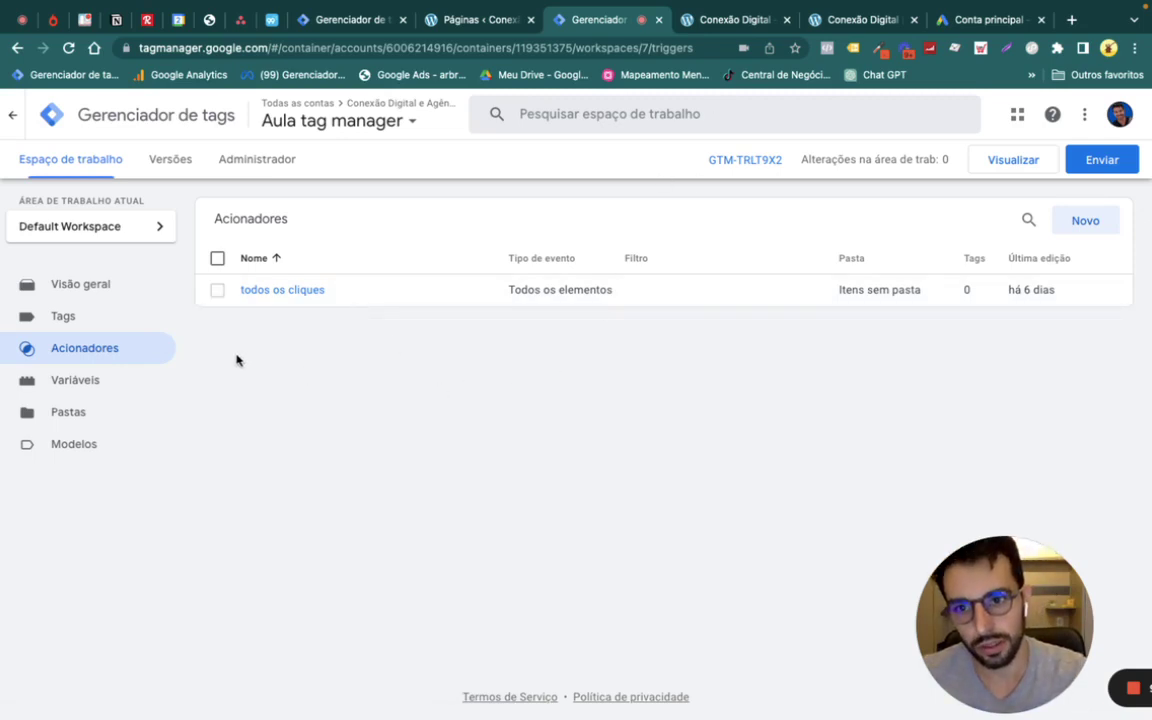
pyautogui.click(98, 322)
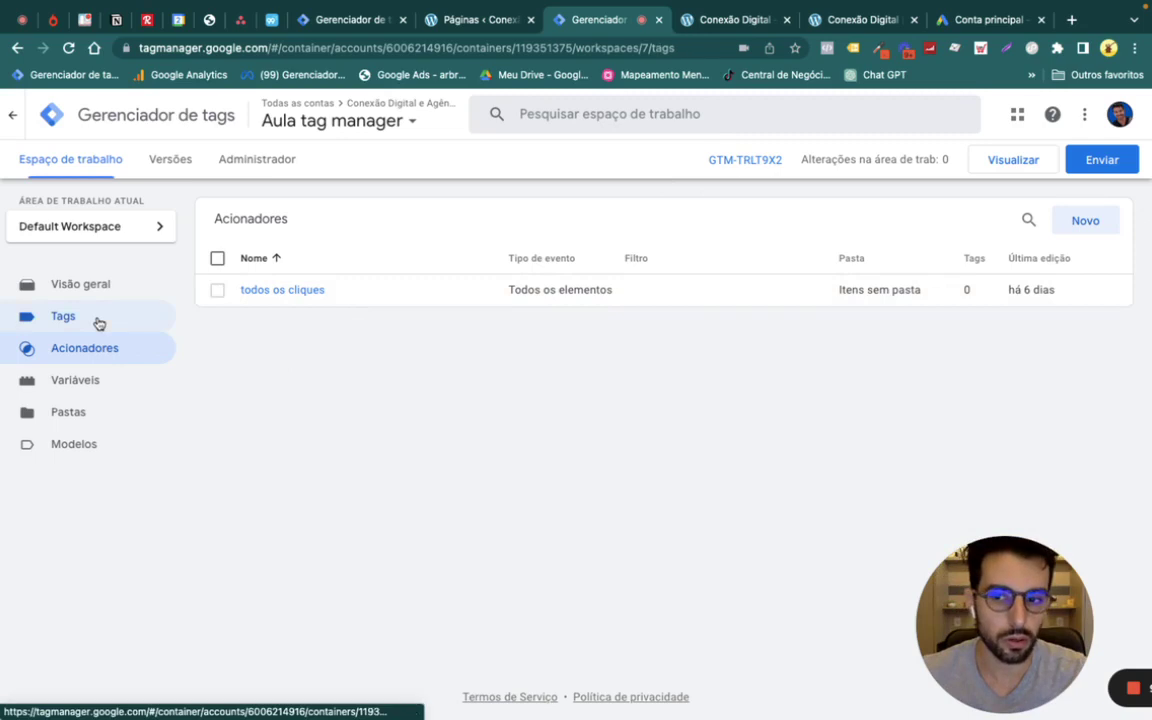
pyautogui.click(1107, 225)
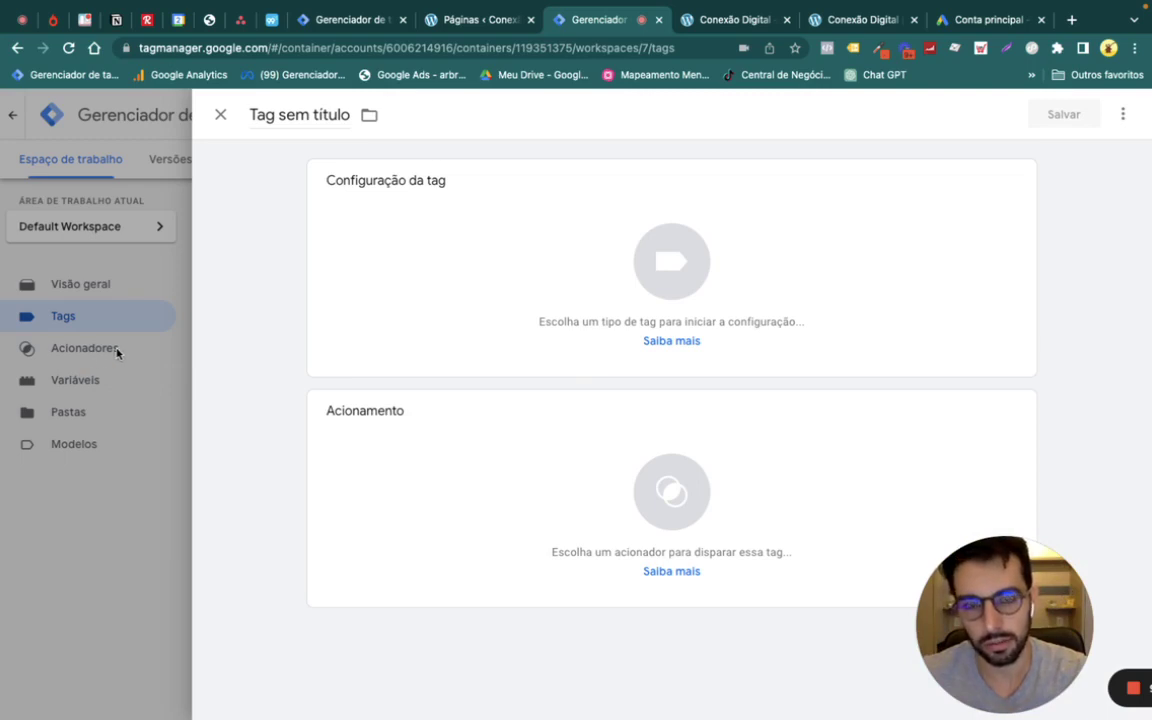
pyautogui.click(302, 116)
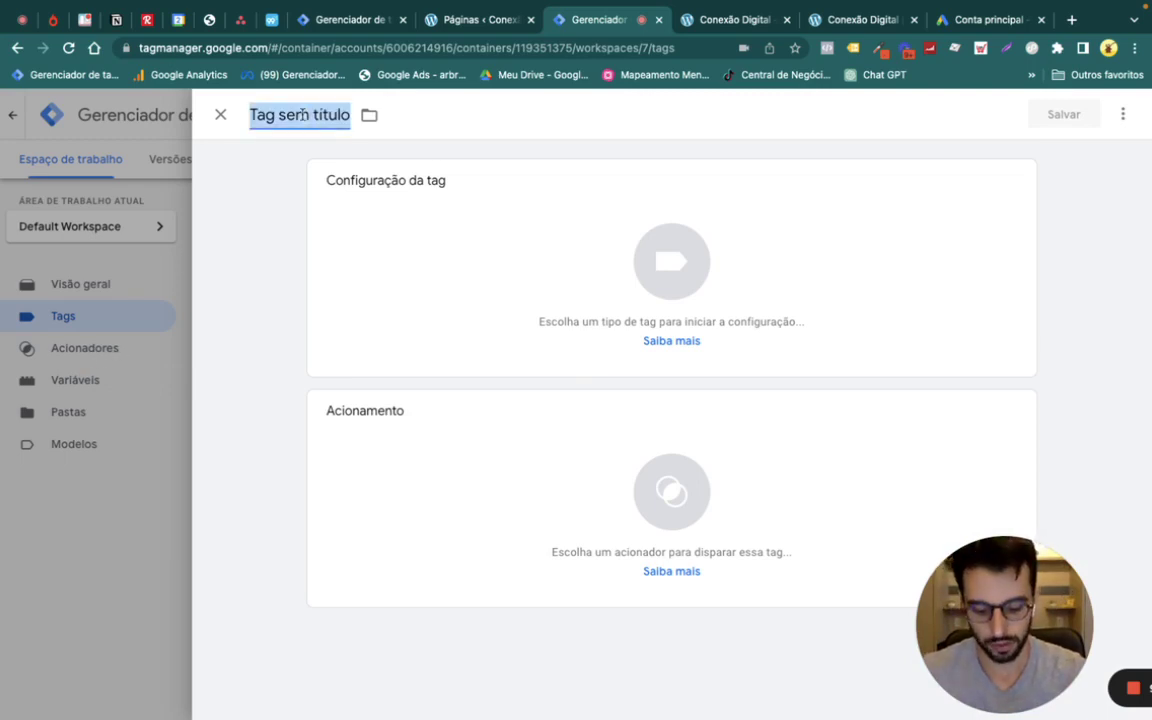
pyautogui.write('Googl')
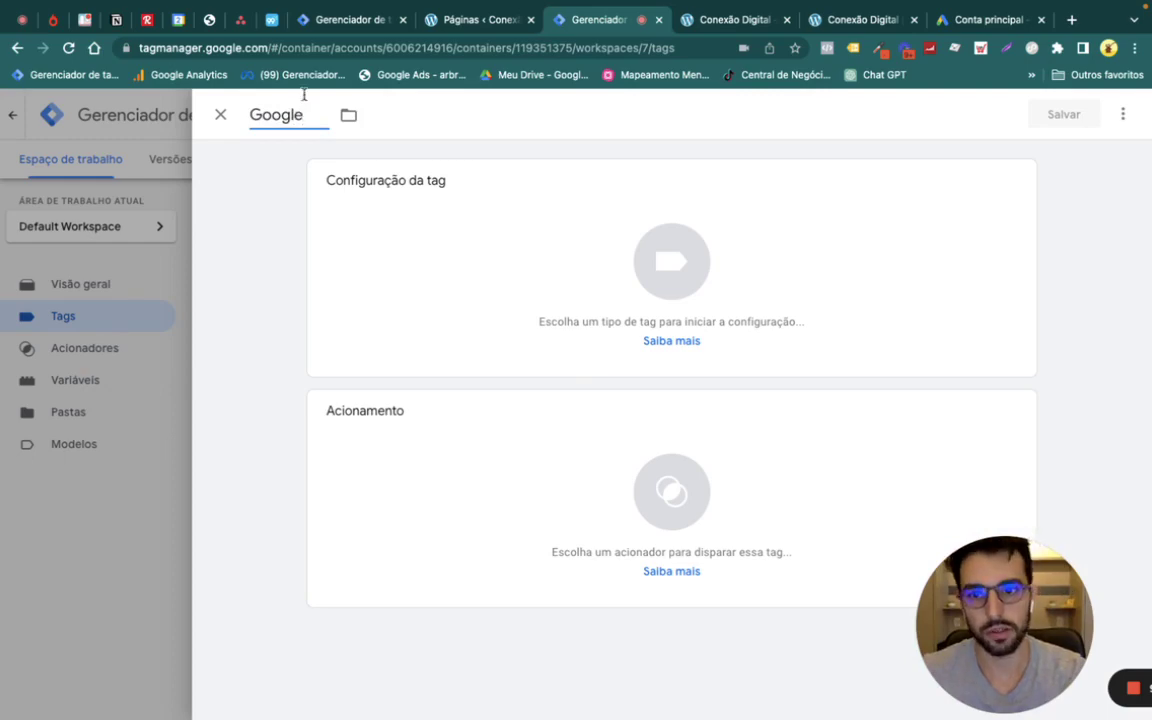
pyautogui.write('e')
pyautogui.click(219, 115)
pyautogui.click(808, 298)
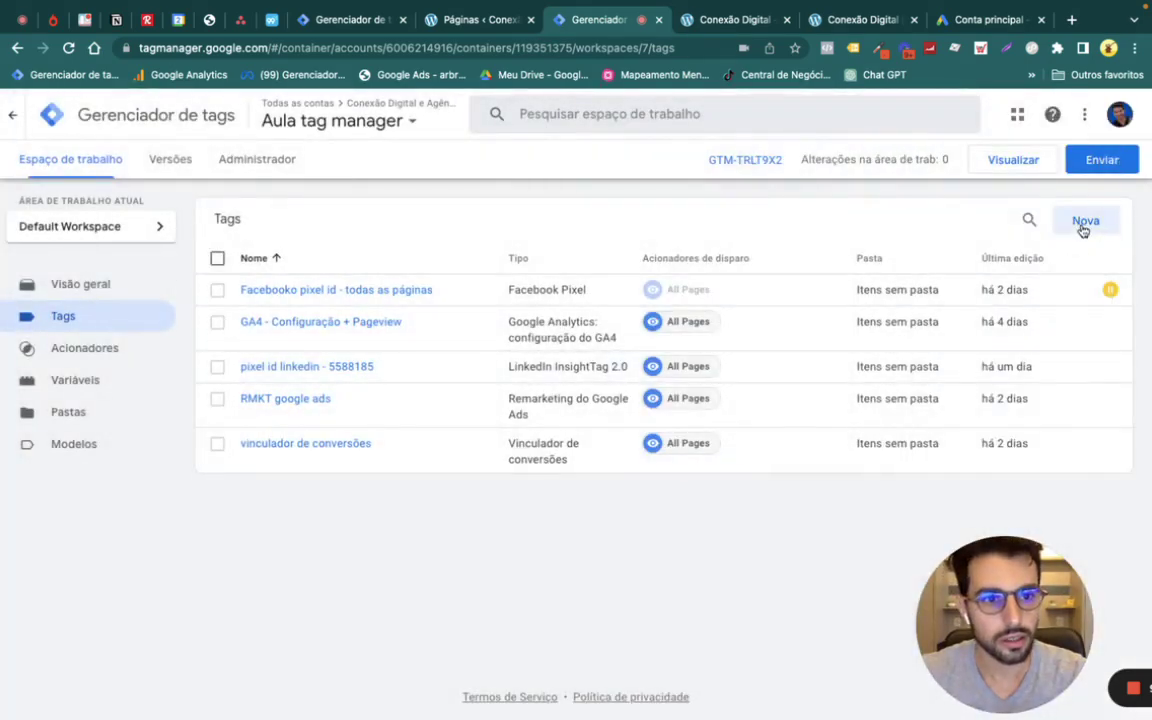
# Create a new tag named "Google ads - pag obrigado - site - lead_form"
pyautogui.click(1085, 221)
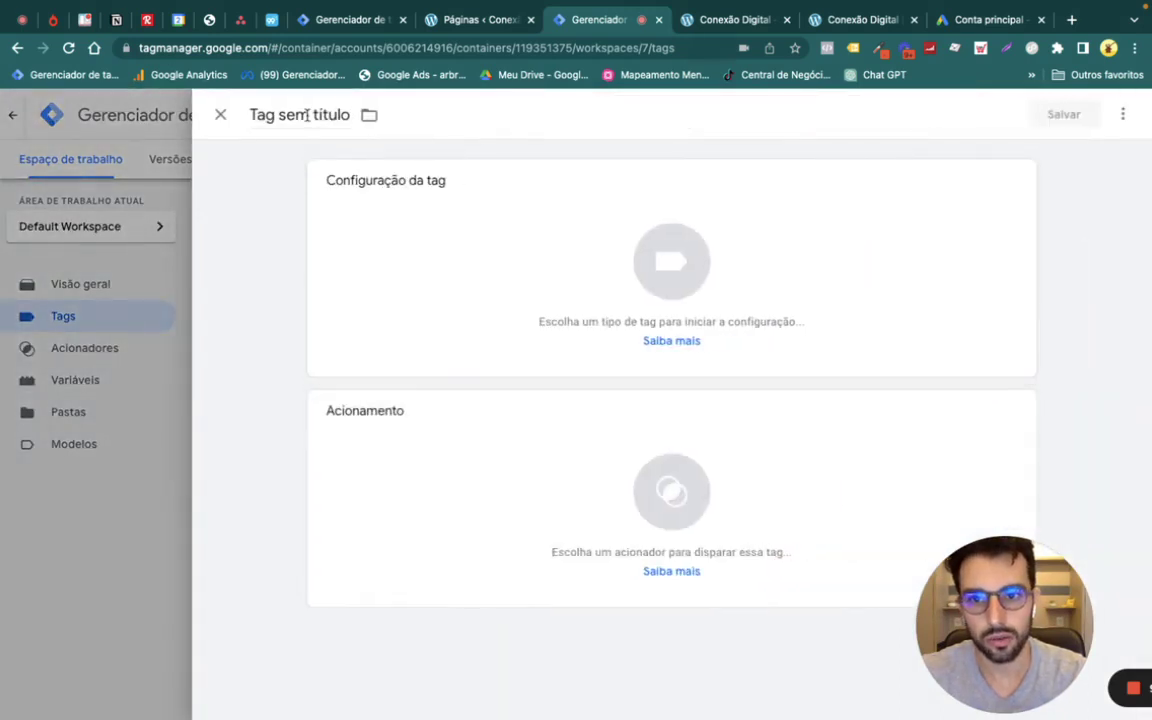
pyautogui.click(307, 115)
pyautogui.tripleClick(307, 115)
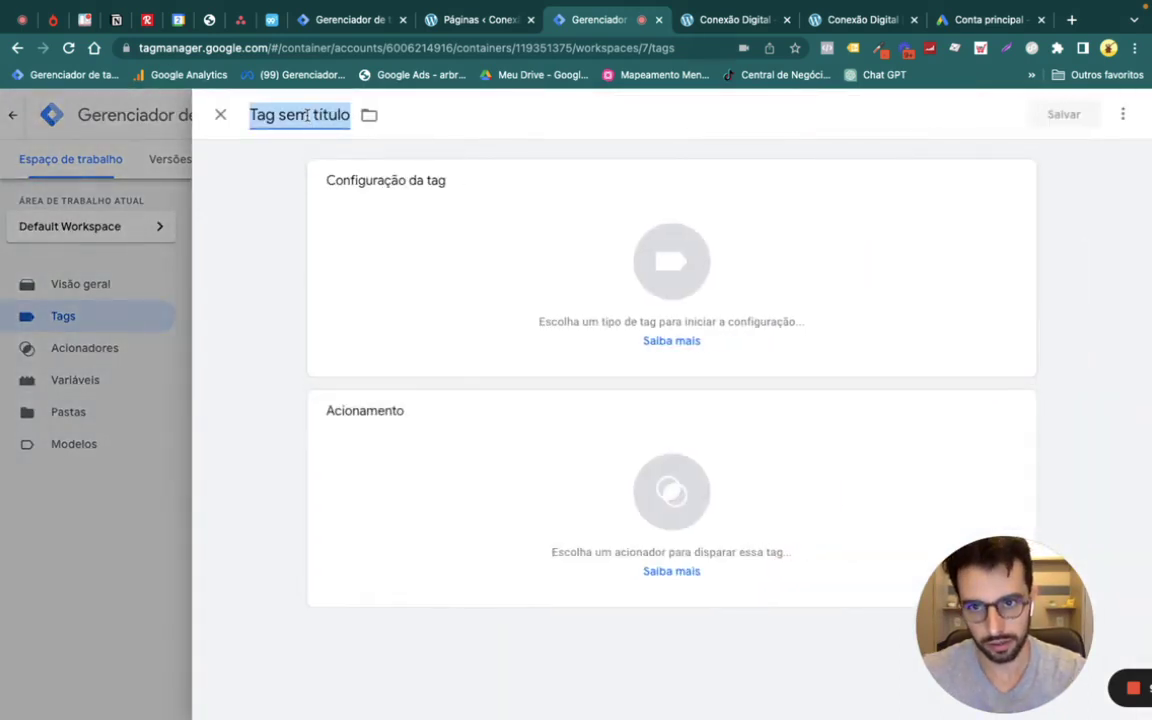
pyautogui.write('Google ads -')
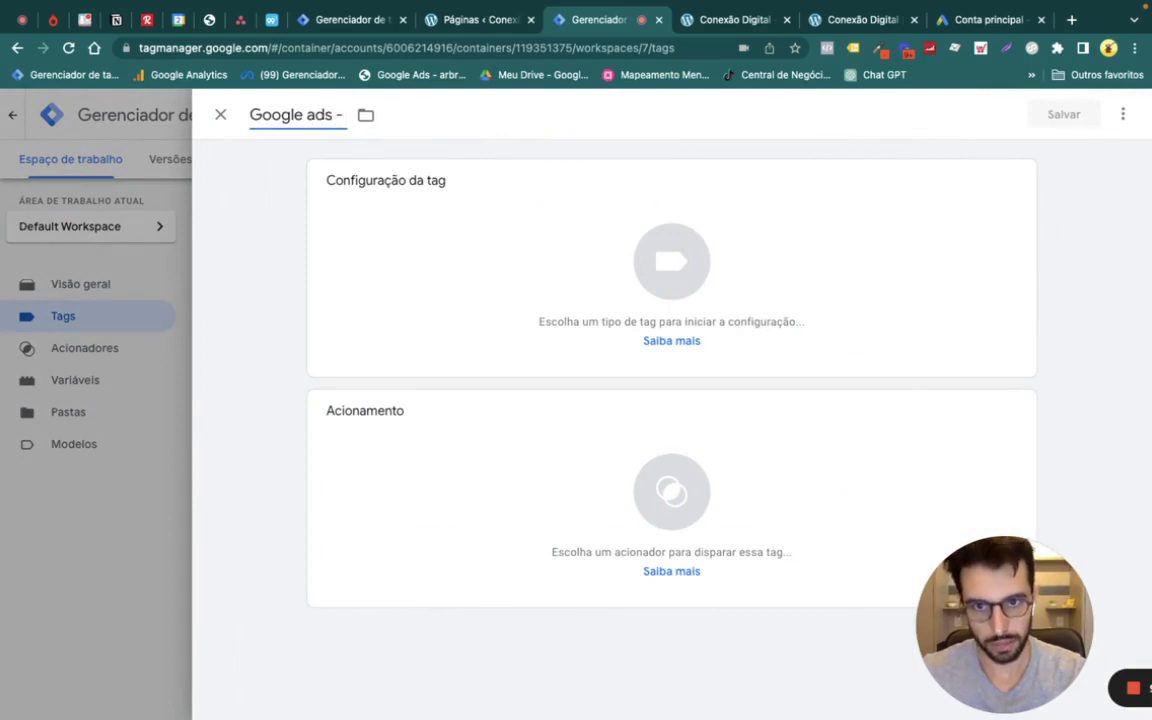
pyautogui.write(' pag obrigado')
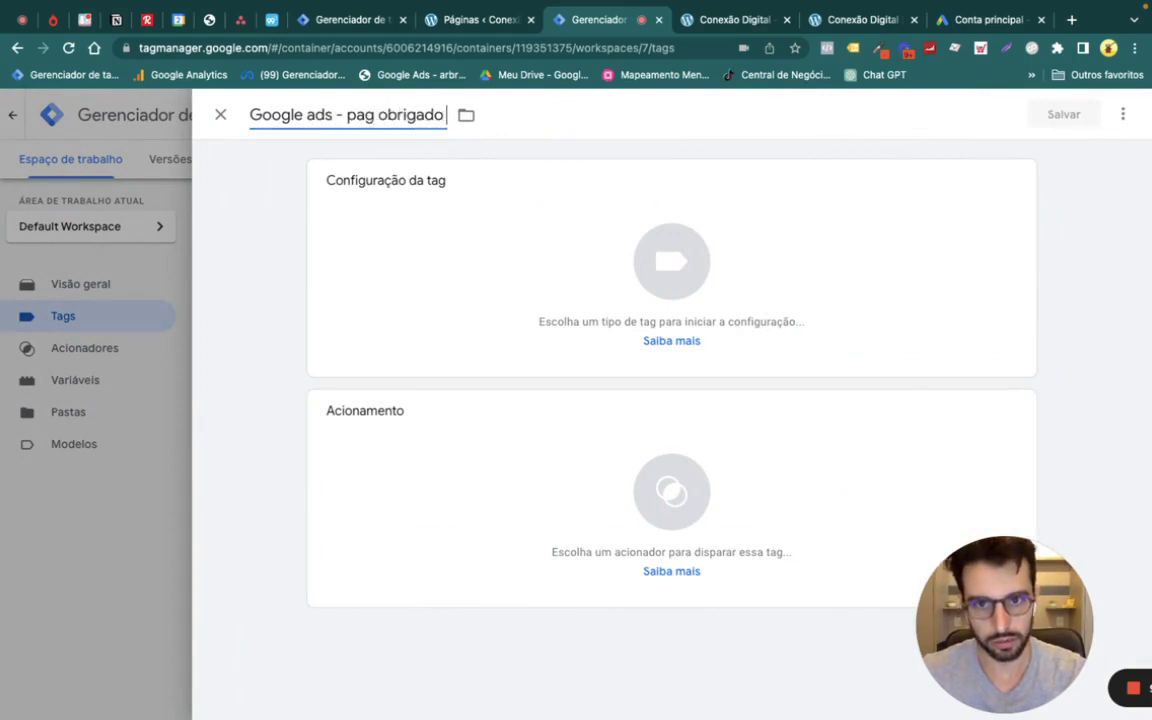
pyautogui.write(' - site -')
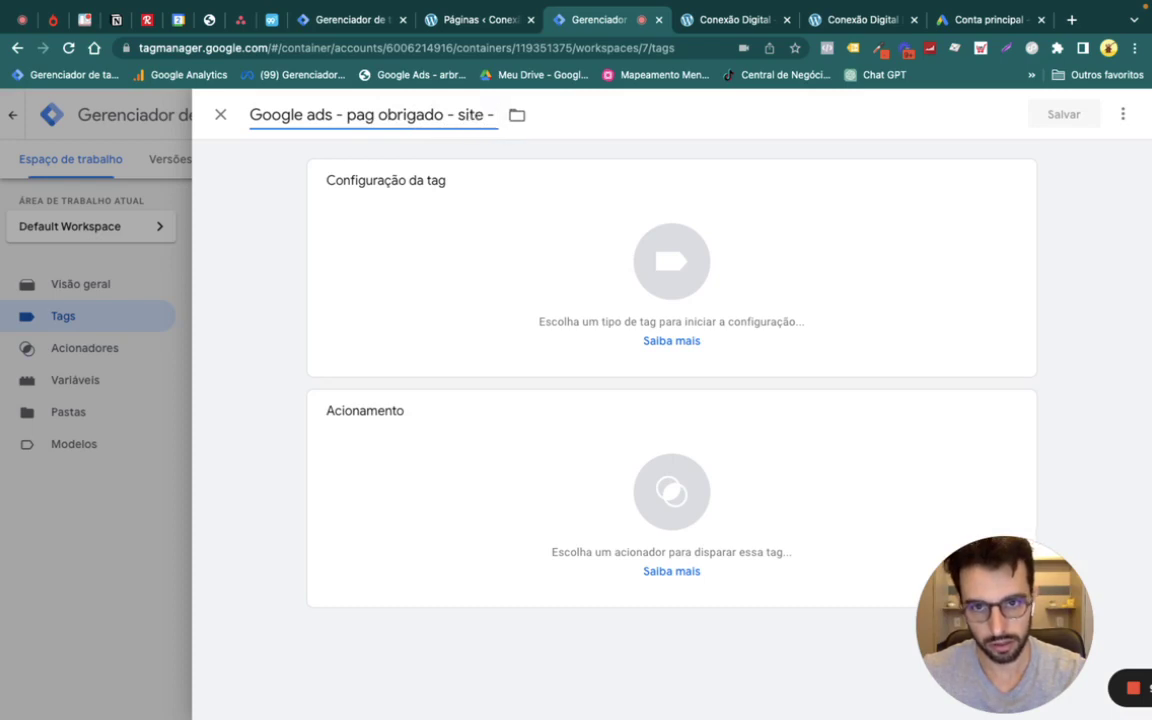
pyautogui.write(' lead_form')
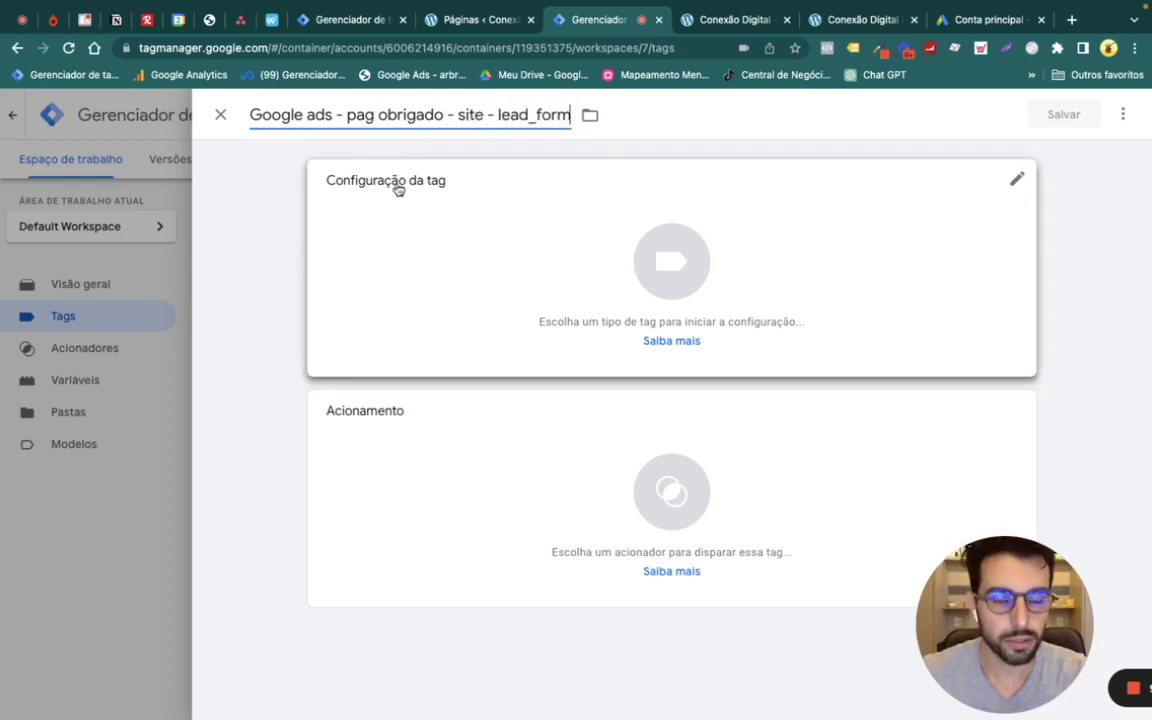
# Set the tag type to Acompanhamento de conversões do Google Ads
pyautogui.click(508, 298)
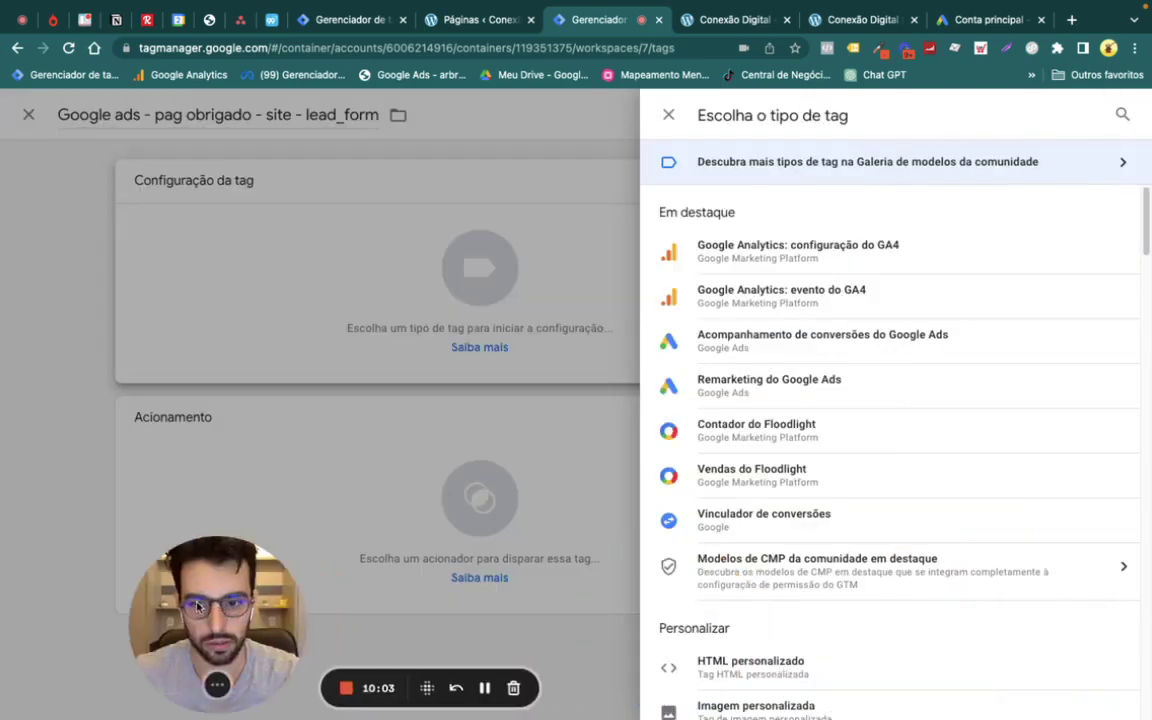
pyautogui.moveTo(197, 607); pyautogui.dragTo(75, 607)
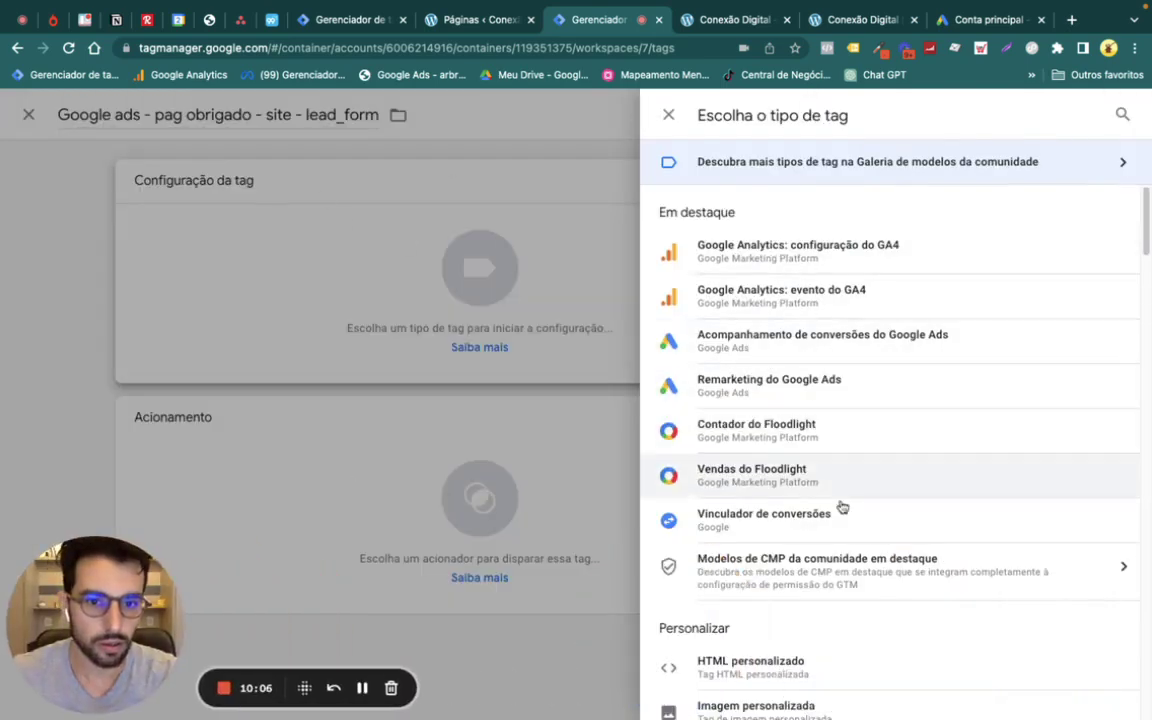
pyautogui.click(806, 340)
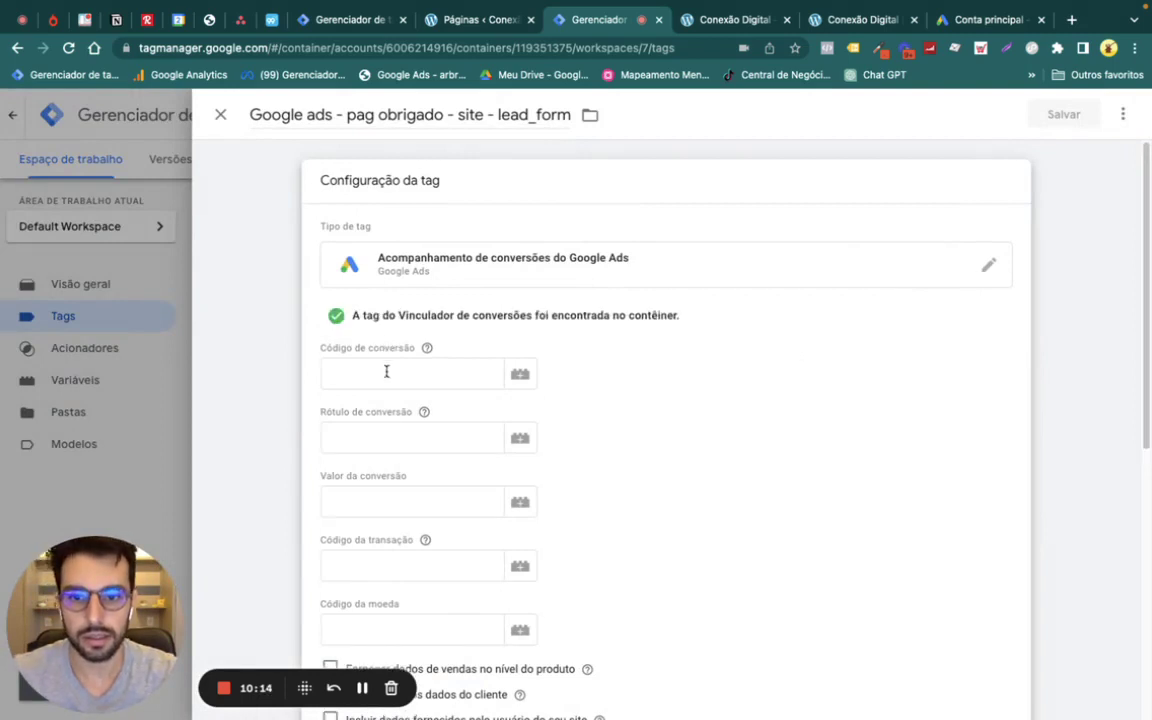
# Check the conversion ID in Google Ads and set the tag's Código de conversão to the variable {{ID Google ads}}
pyautogui.click(410, 375)
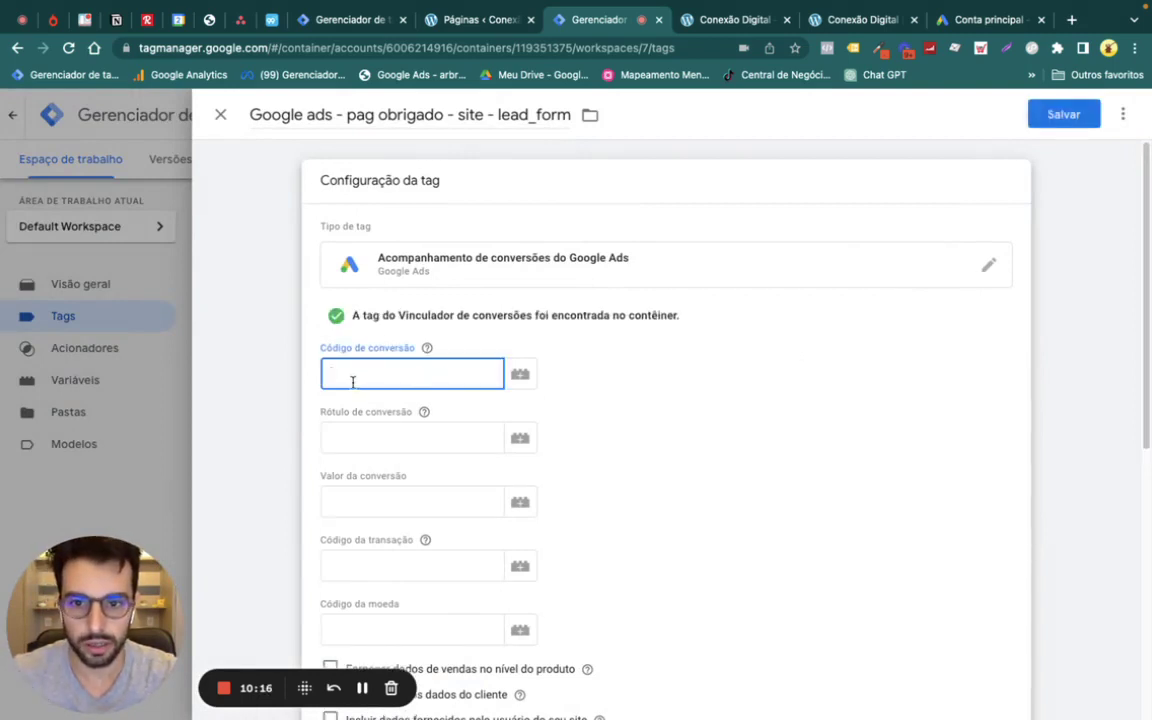
pyautogui.click(955, 20)
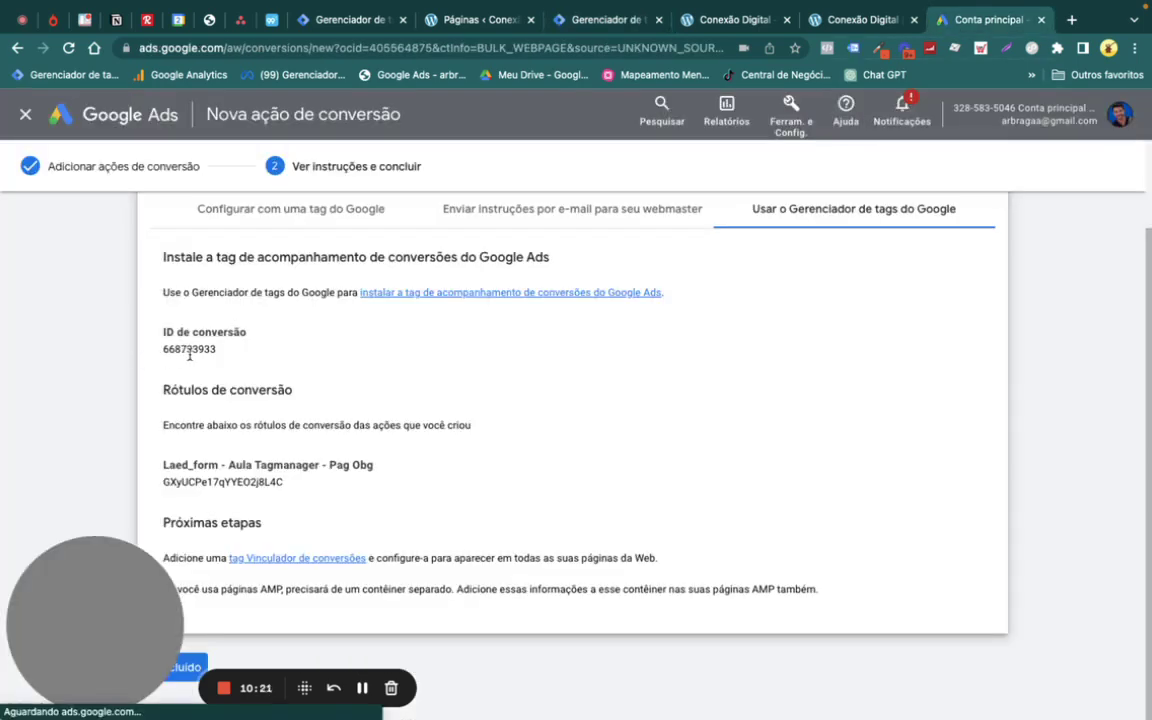
pyautogui.click(580, 20)
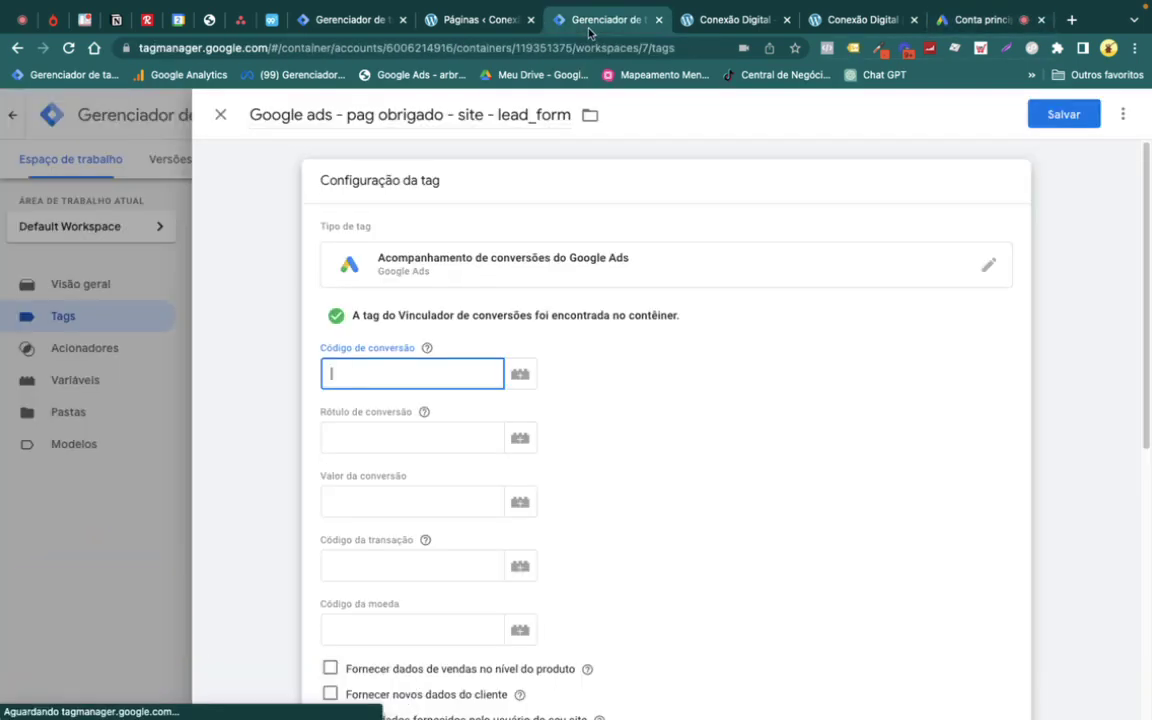
pyautogui.click(428, 424)
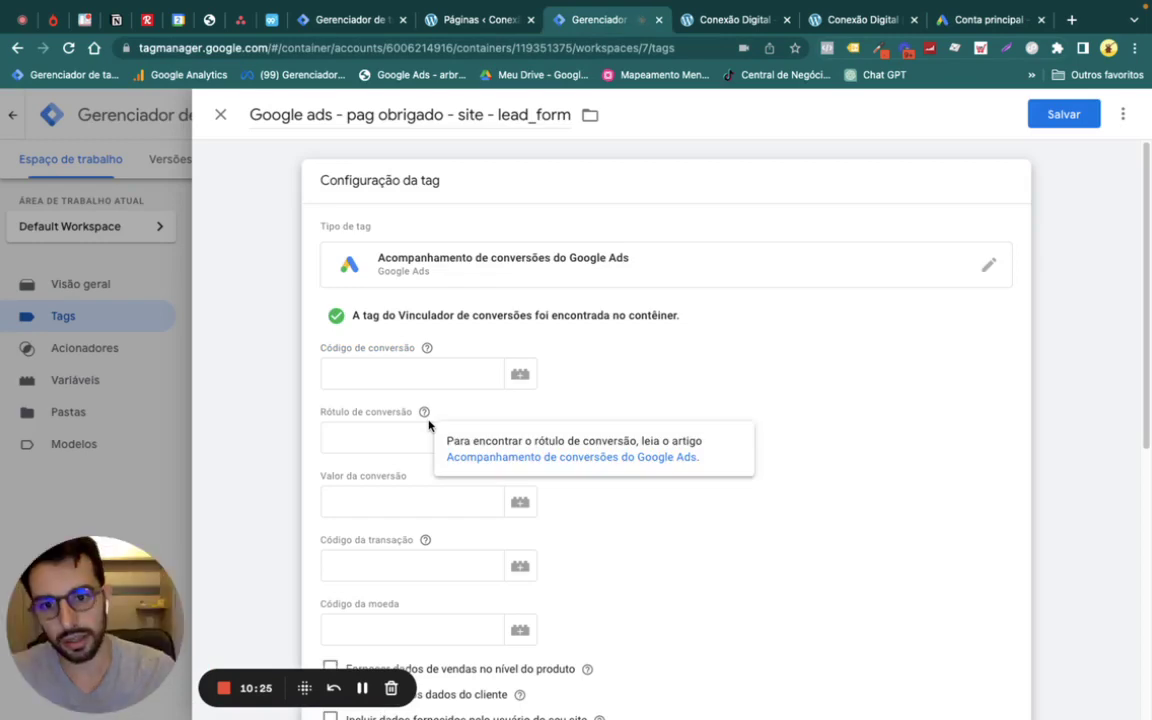
pyautogui.click(430, 369)
pyautogui.write('{')
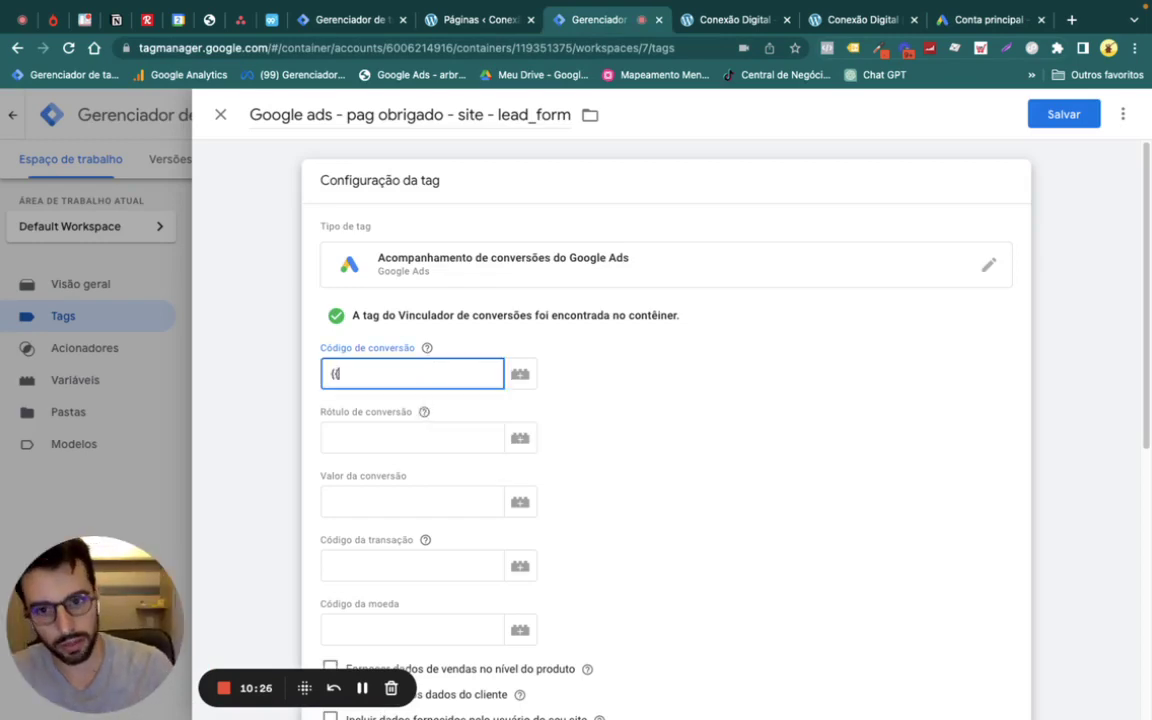
pyautogui.write('{goo')
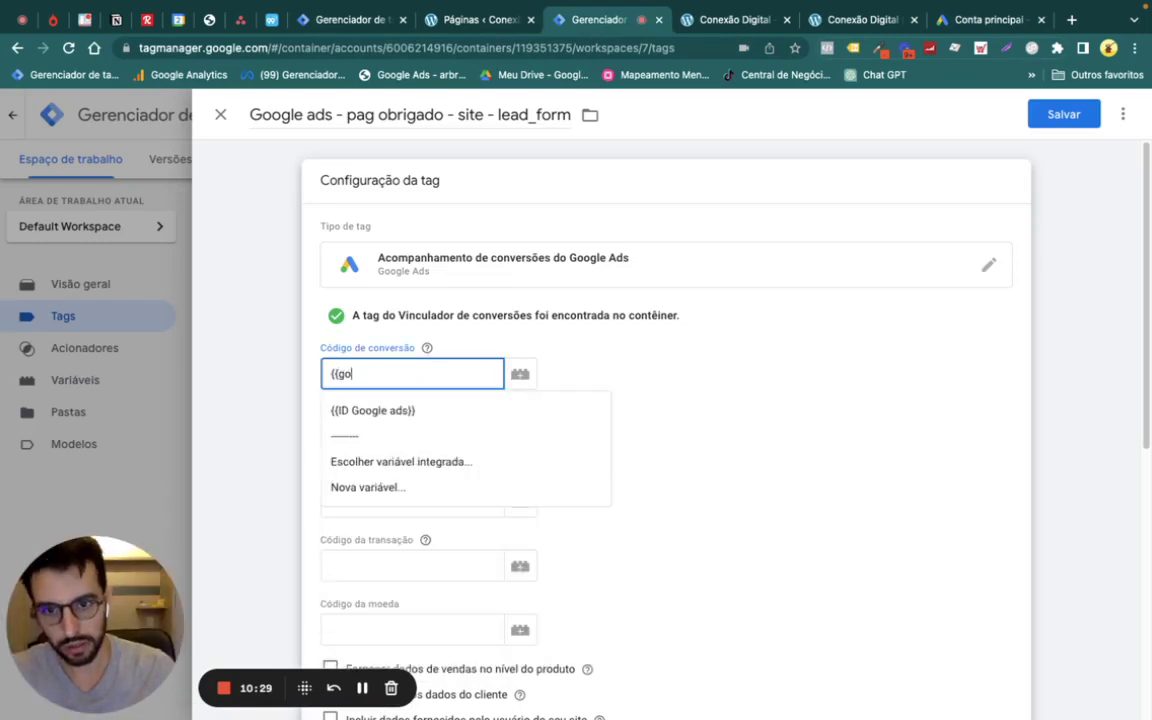
pyautogui.click(368, 411)
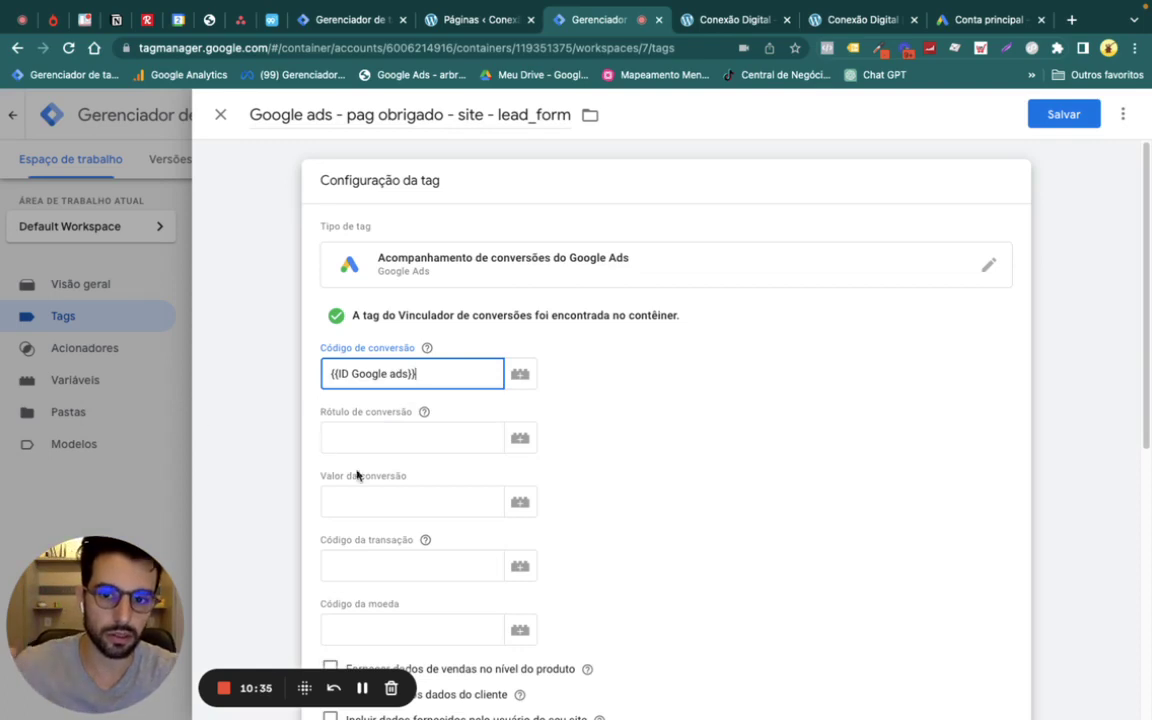
pyautogui.click(761, 432)
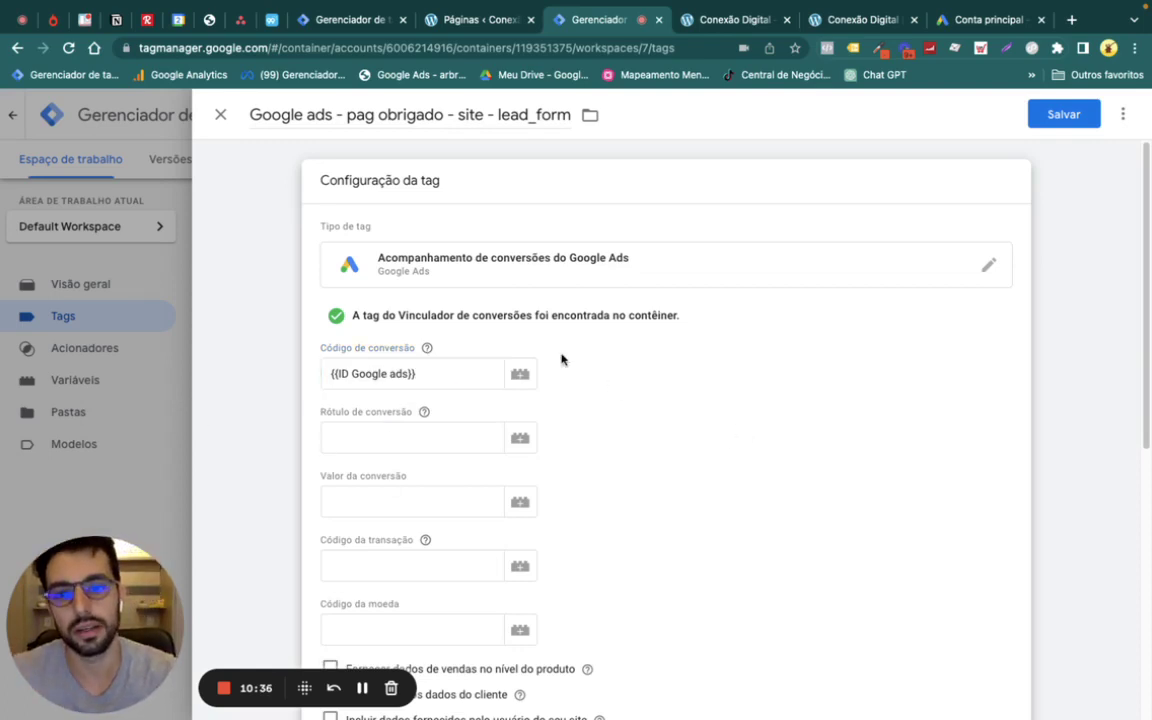
# Set the Rótulo de conversão to GXyUCPe17qYYEO2j8L4C and compare it with the label in Google Ads
pyautogui.click(362, 436)
pyautogui.write('GXyUCPe17qYYEO2j8L4C')
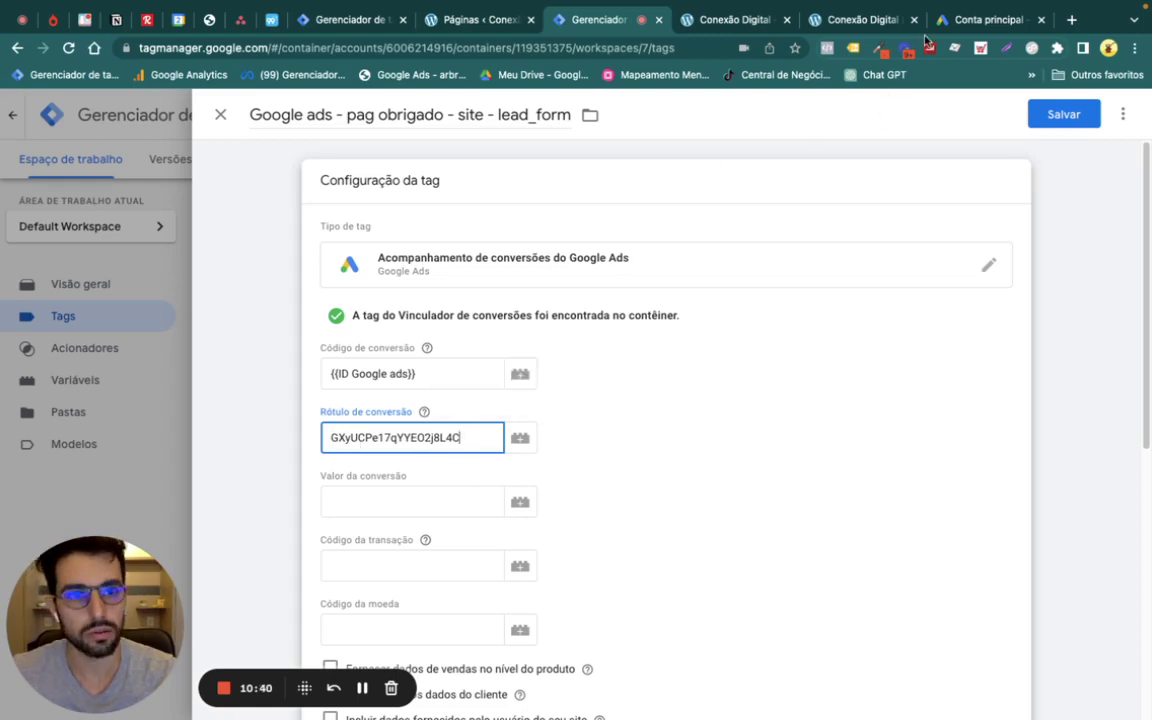
pyautogui.click(955, 19)
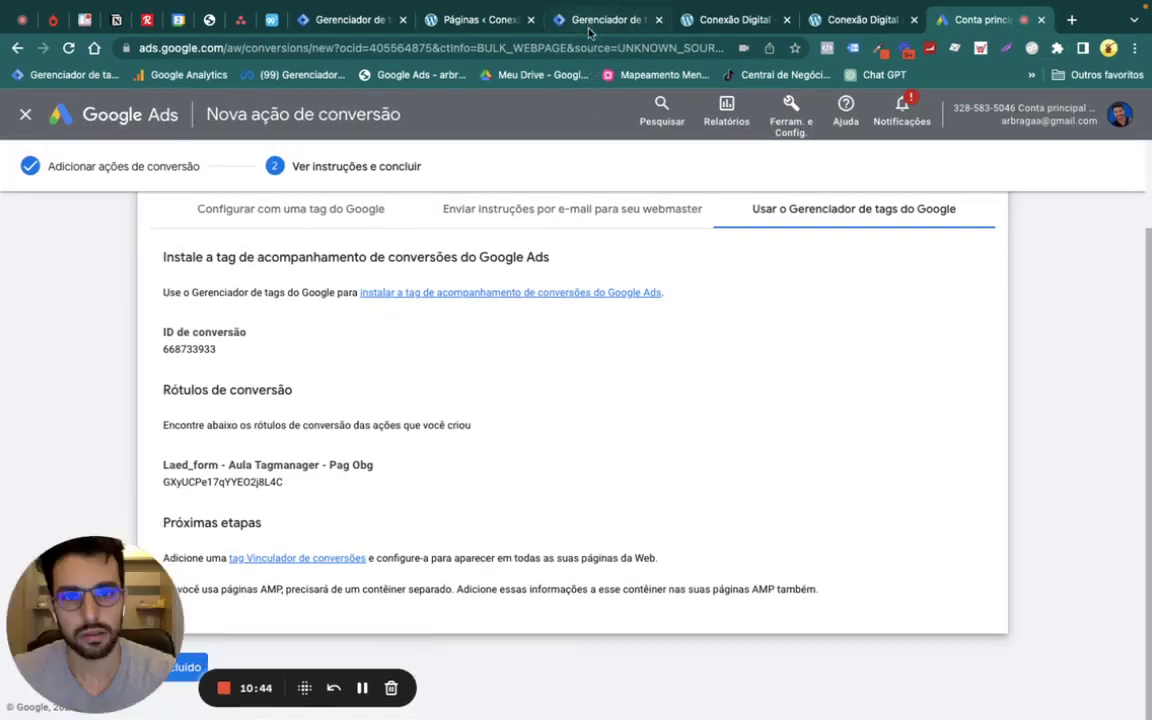
pyautogui.click(590, 30)
# Add a new trigger to the tag and begin its name with "pag obrigado - url contem -"
pyautogui.scroll(-3, 696, 435)
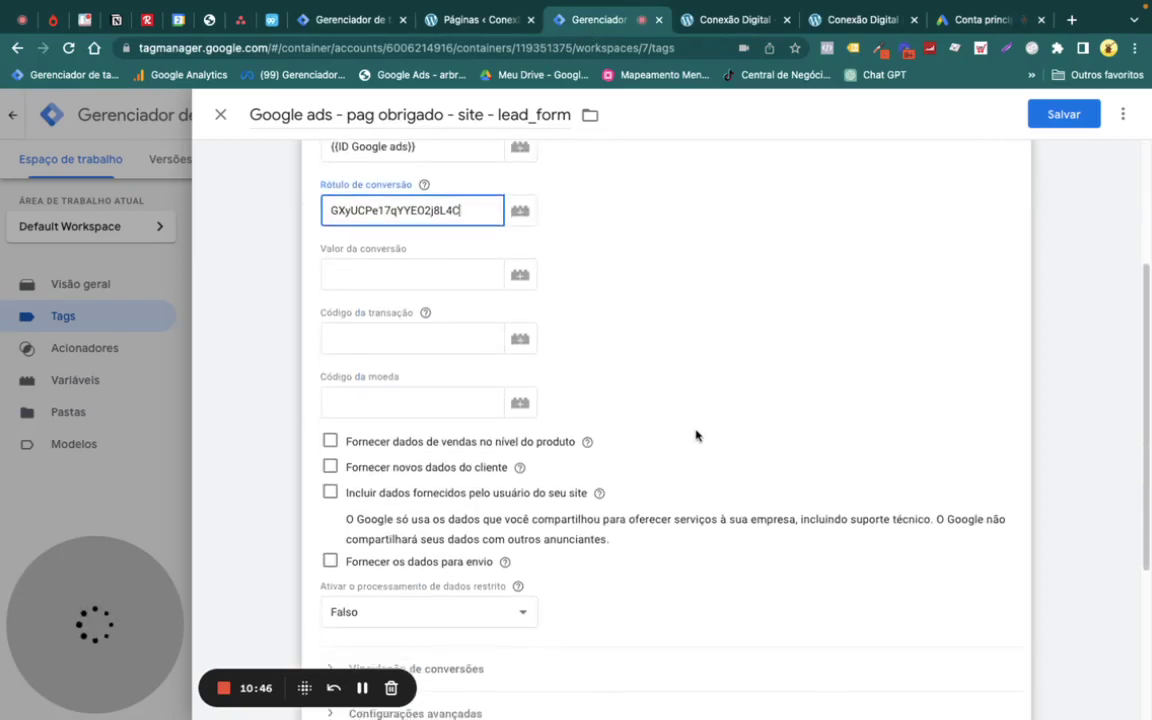
pyautogui.scroll(-5, 743, 417)
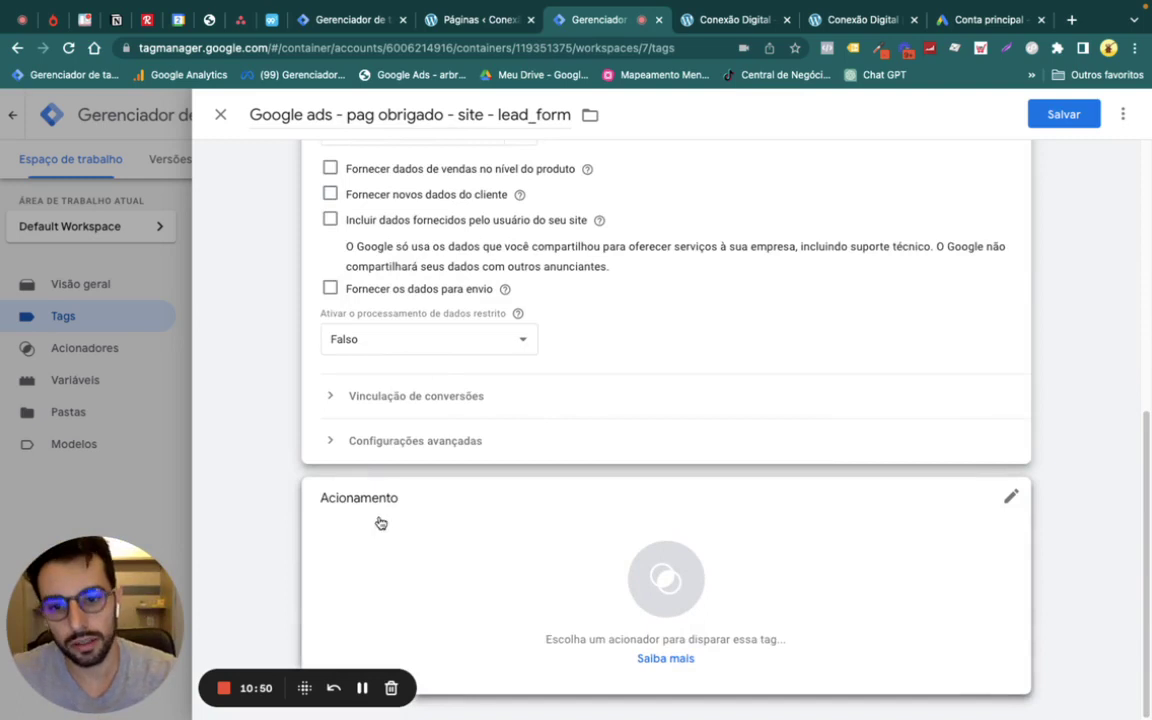
pyautogui.click(509, 541)
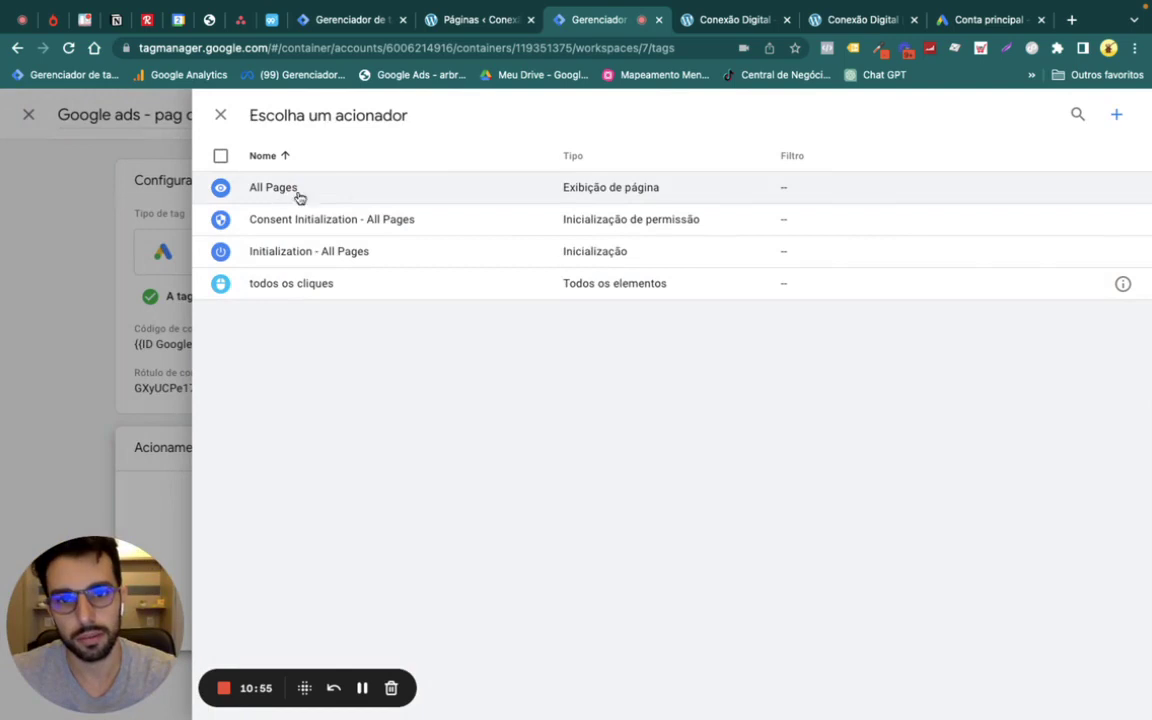
pyautogui.click(1116, 115)
pyautogui.click(331, 113)
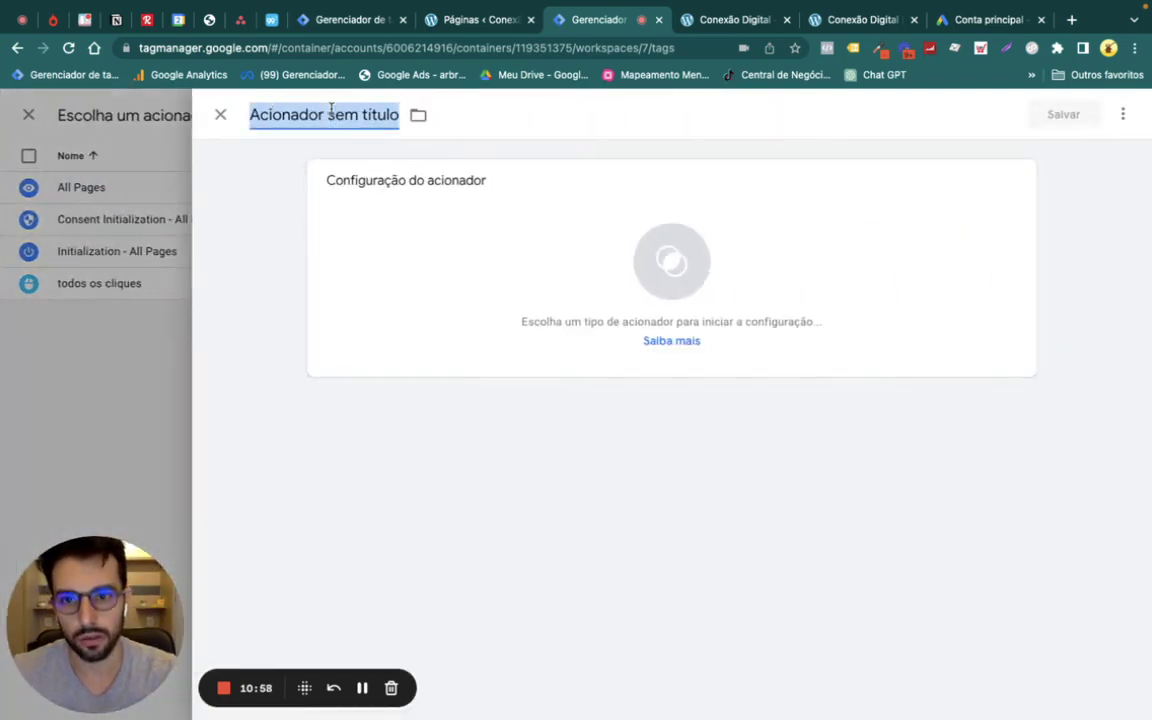
pyautogui.write('pag')
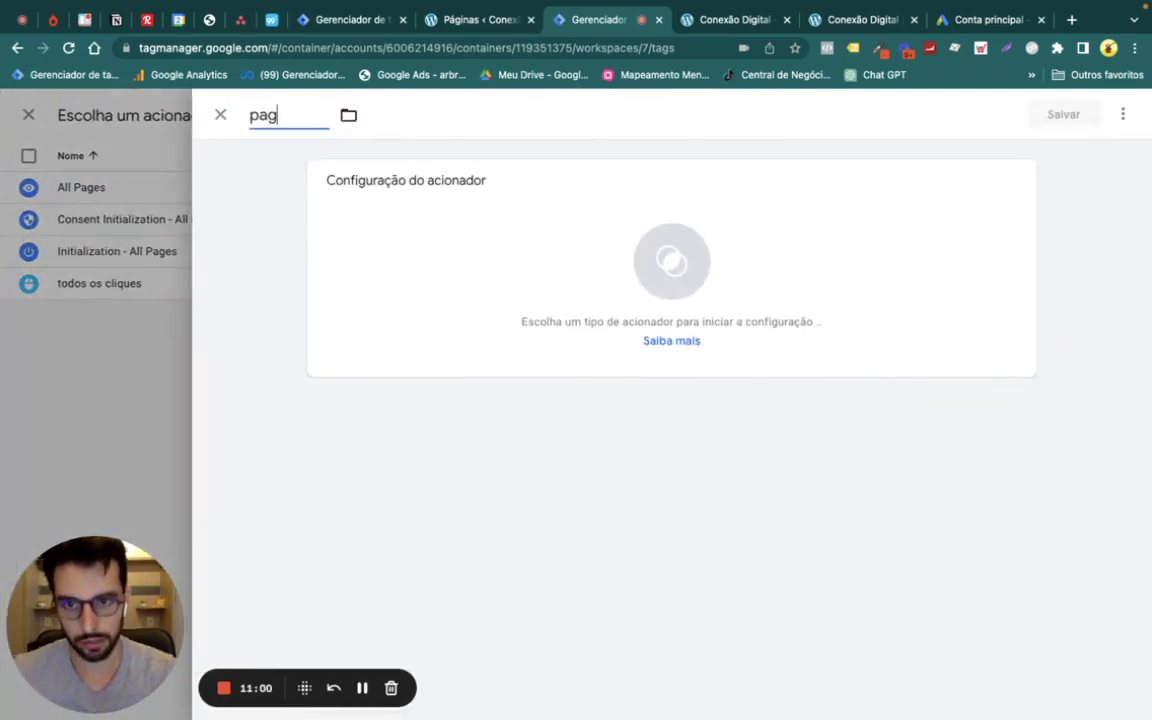
pyautogui.write(' obrigado')
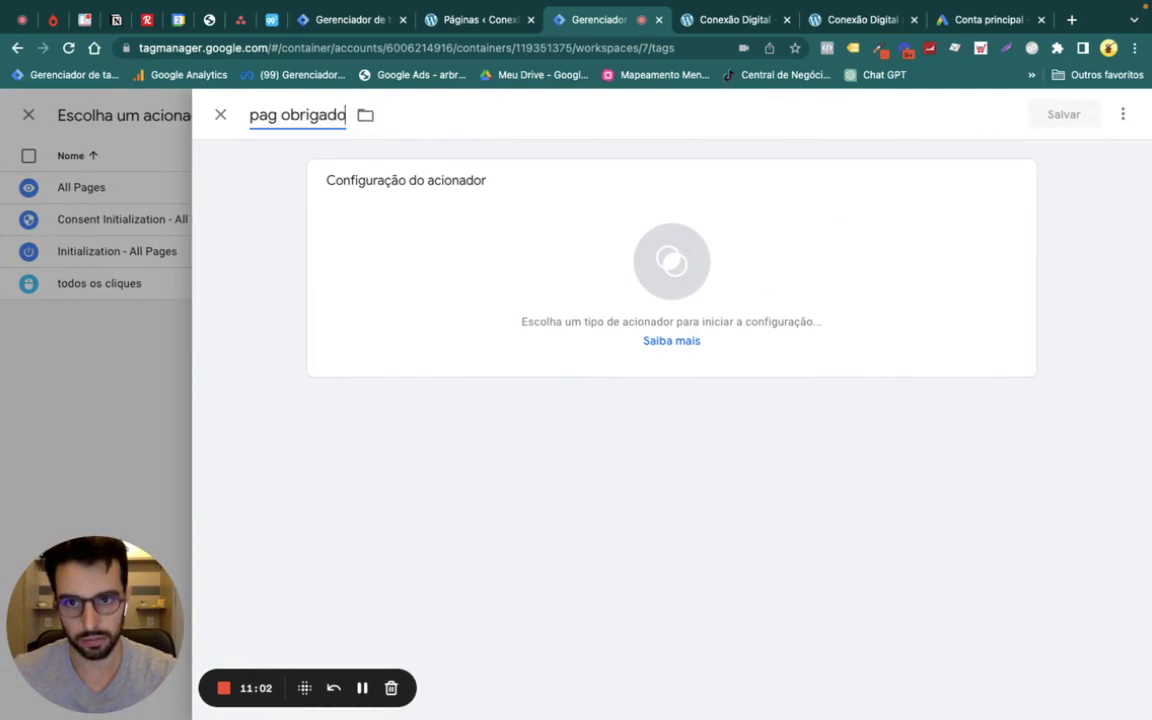
pyautogui.write(' - url contem -')
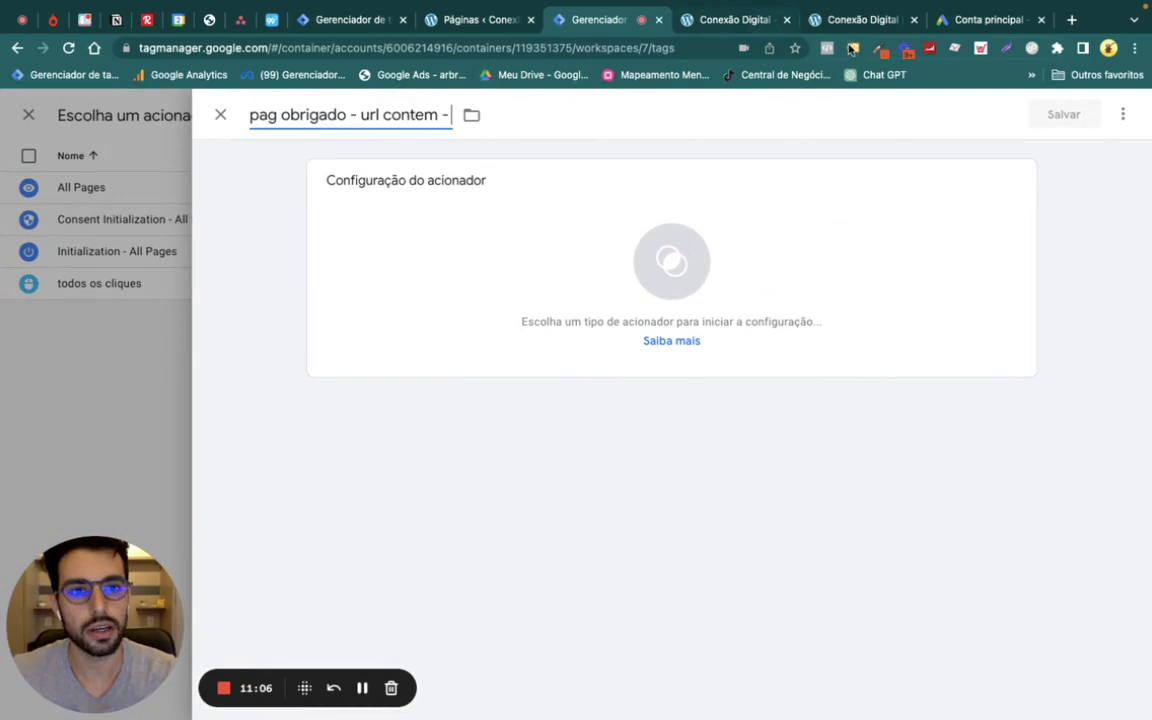
# Copy the thank-you page's address aconexaodigital.com/obg-conexao-digital without the protocol and append it to the trigger's name
pyautogui.click(766, 28)
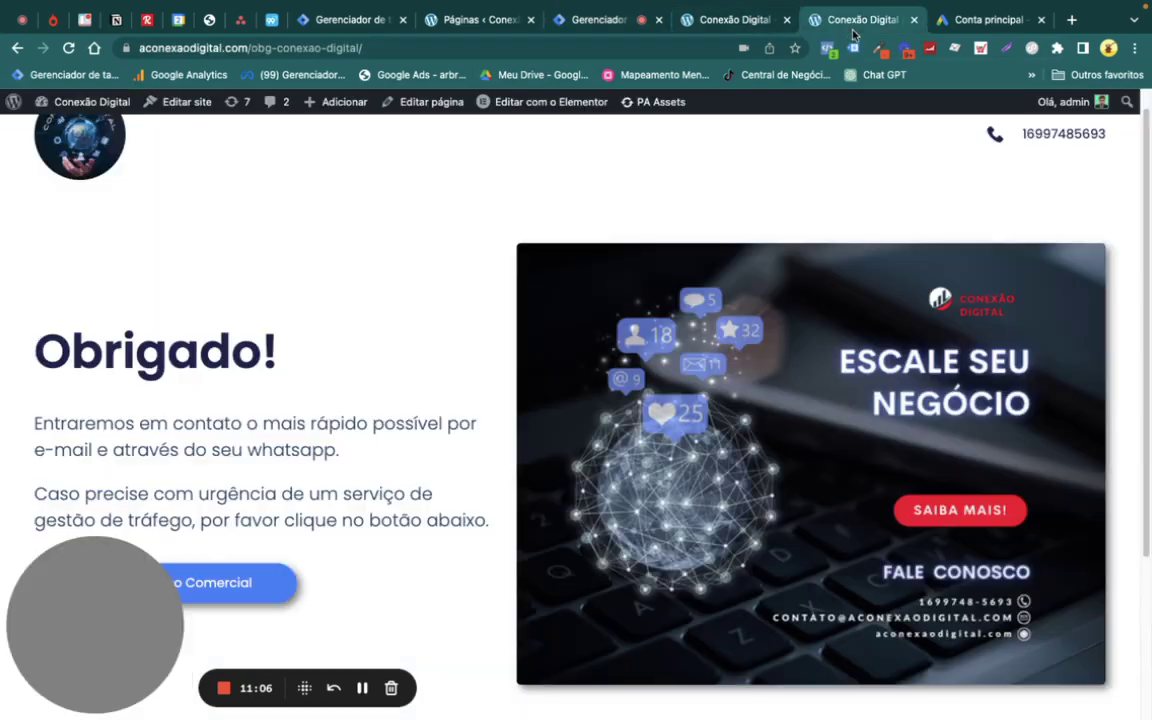
pyautogui.click(443, 46)
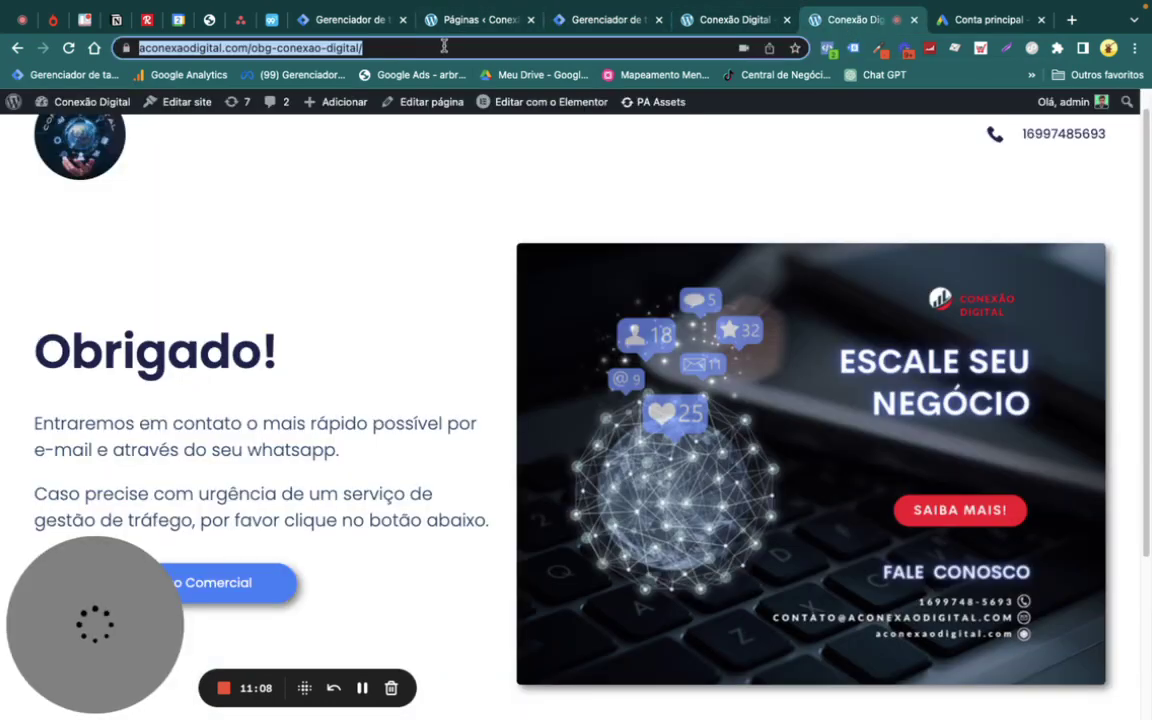
pyautogui.click(443, 46)
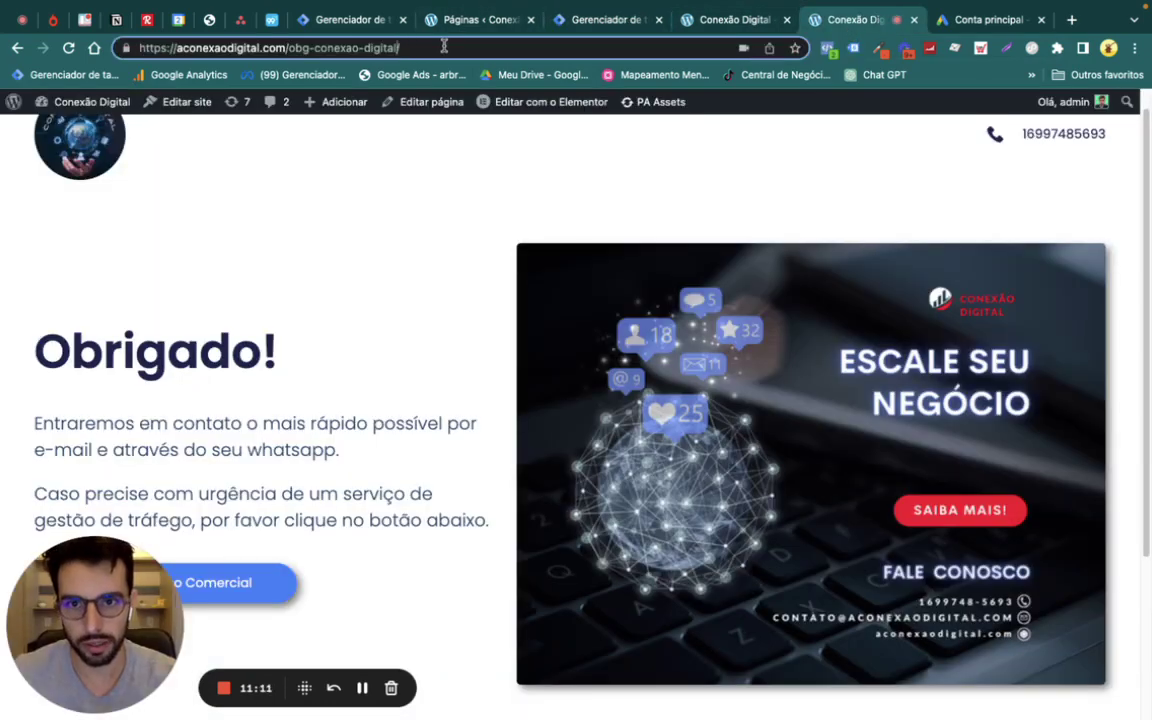
pyautogui.tripleClick(443, 46)
pyautogui.press('super+c')
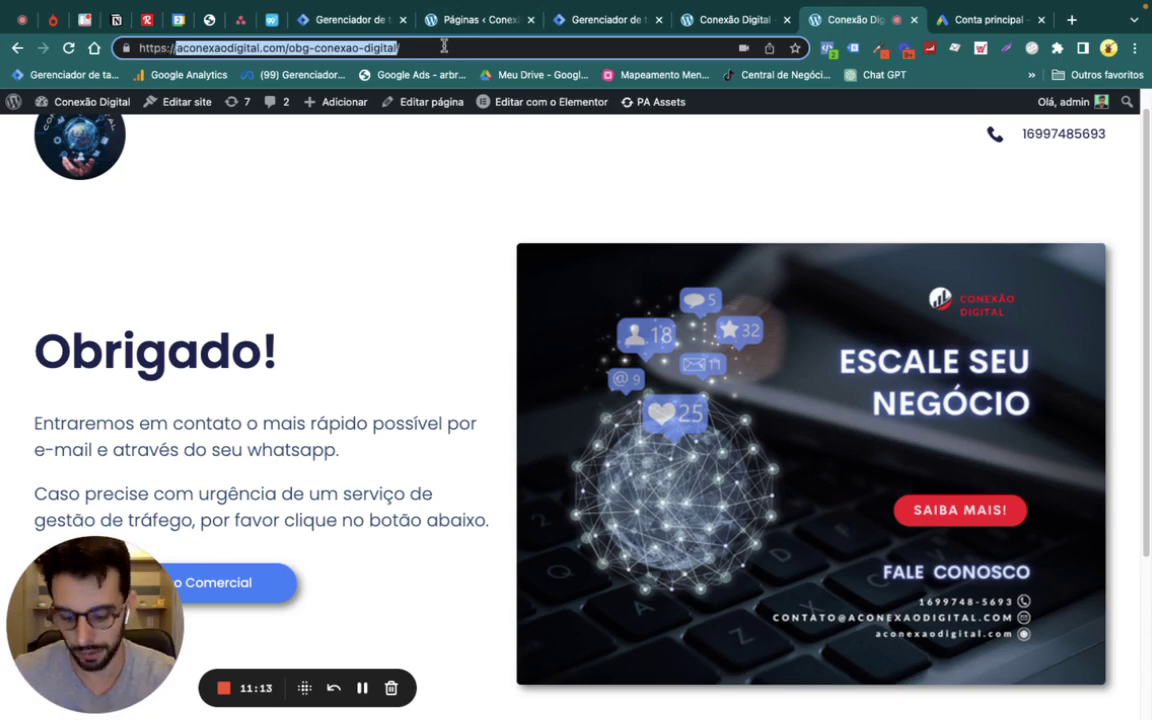
pyautogui.click(605, 20)
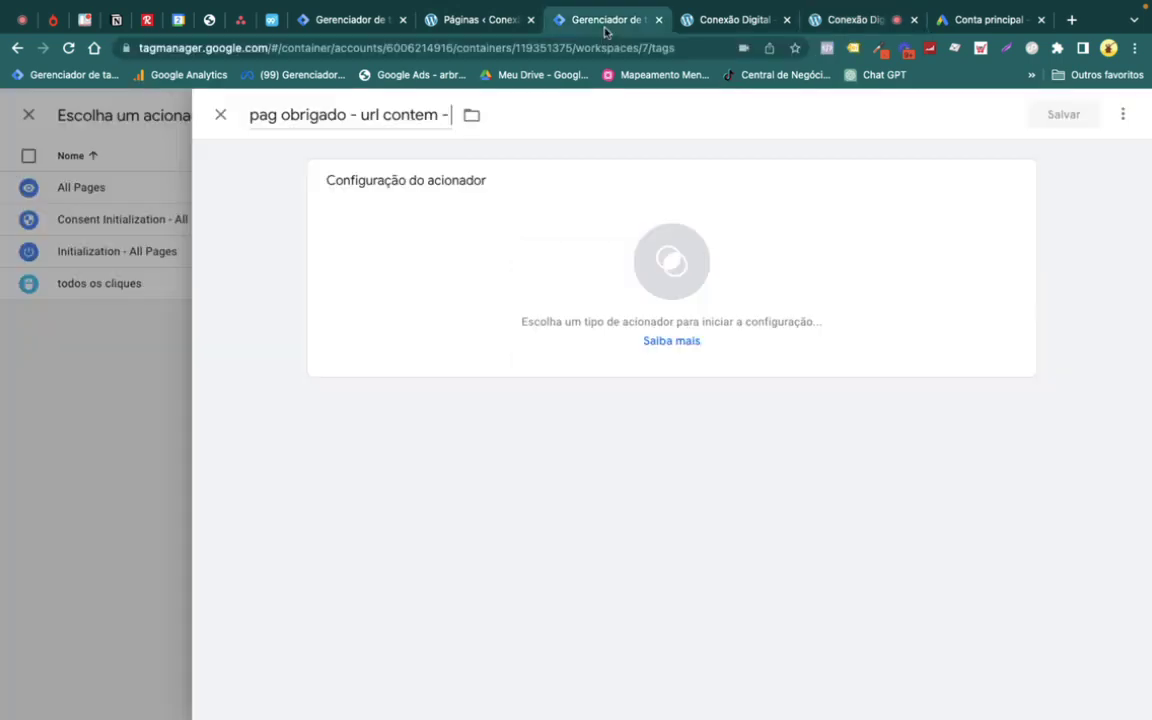
pyautogui.press('super+v')
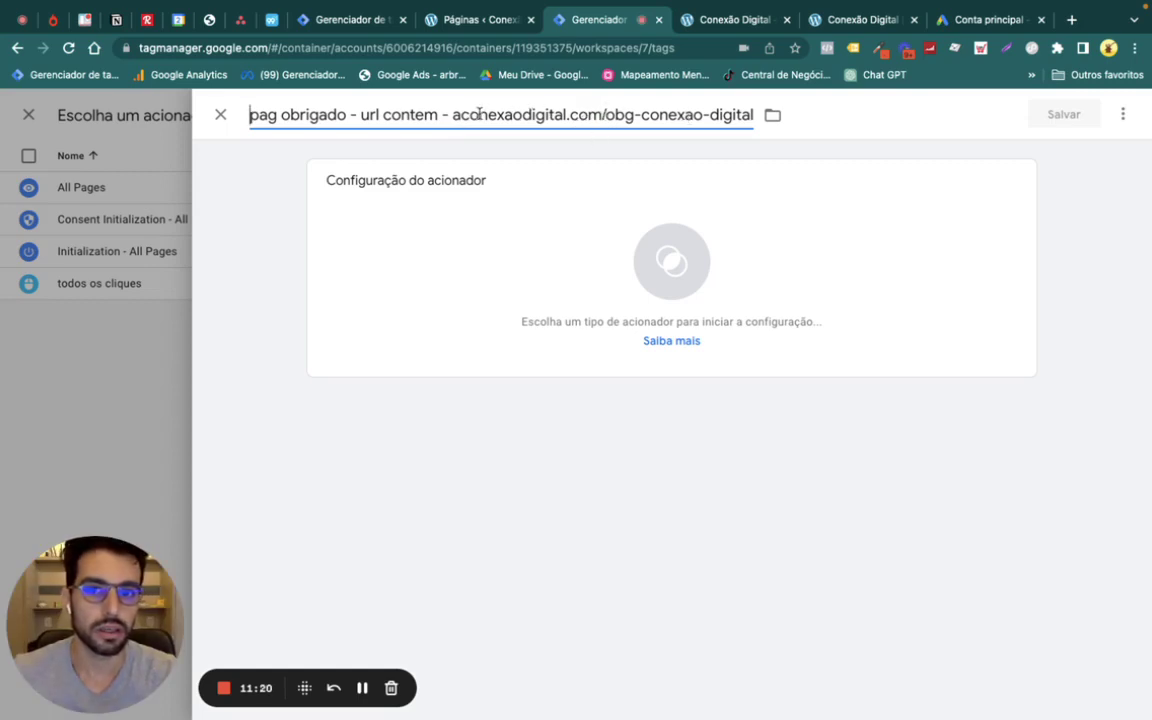
# Select the address within the trigger's name and set the trigger type to Exibição de página
pyautogui.moveTo(453, 114); pyautogui.dragTo(766, 114)
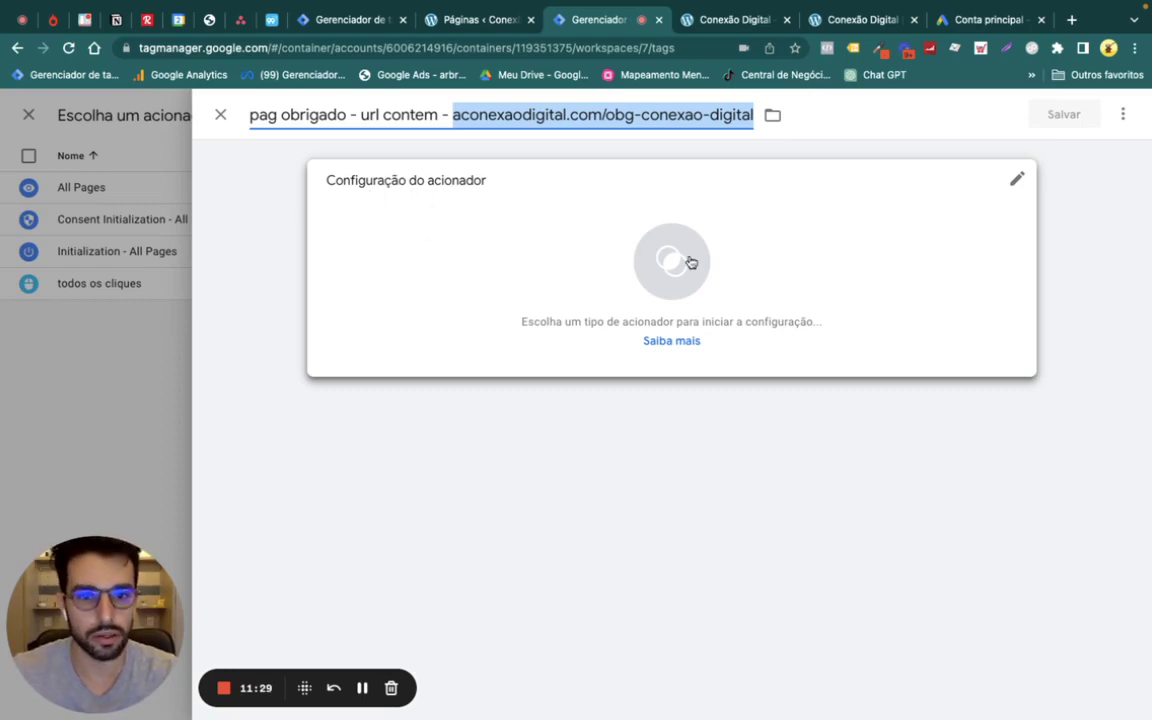
pyautogui.click(866, 249)
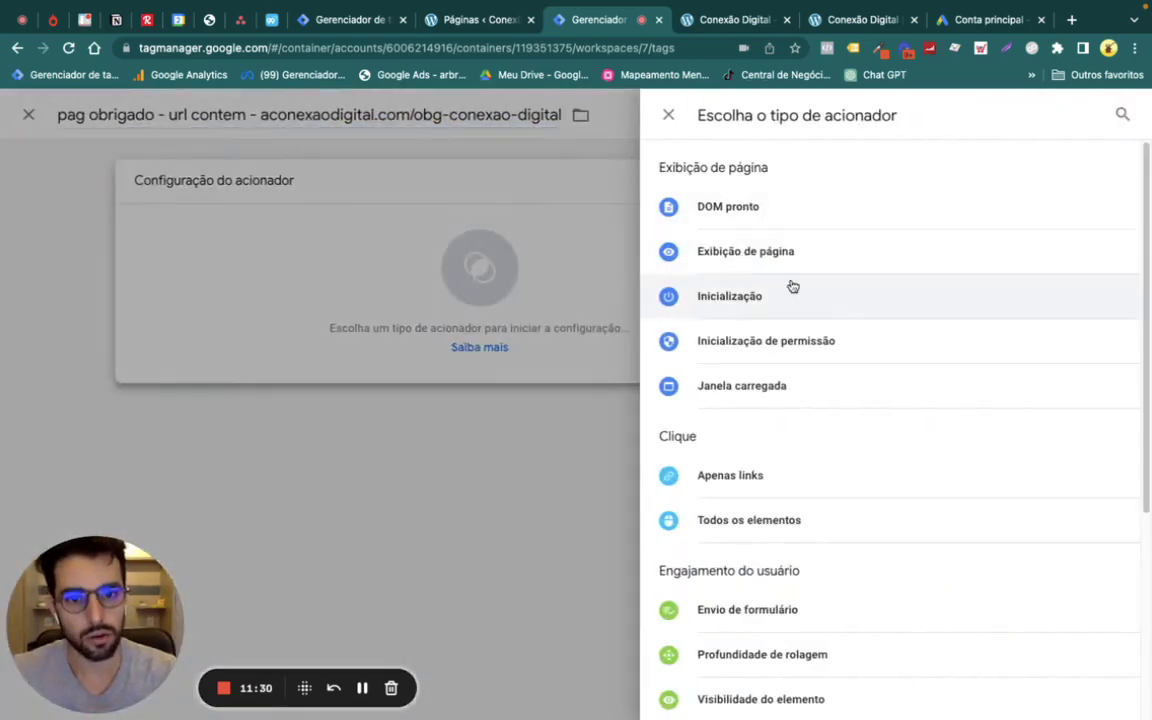
pyautogui.click(798, 264)
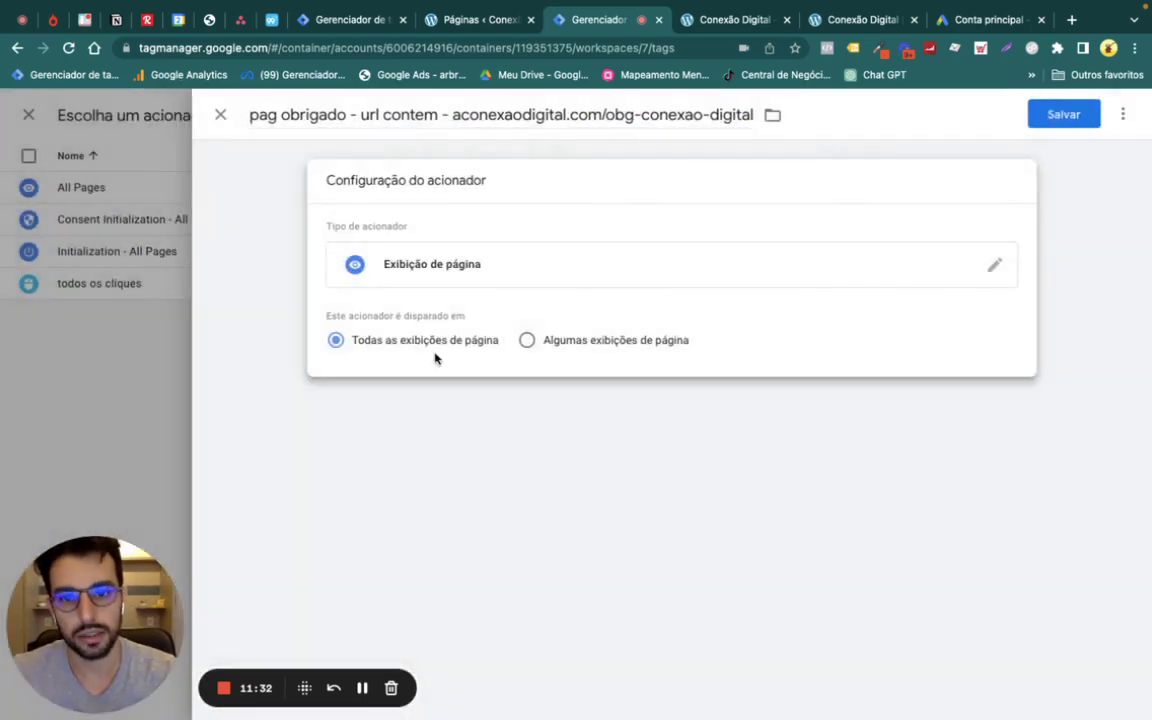
# Limit the trigger to Algumas exibições de página and set its condition to Page URL contém
pyautogui.click(563, 342)
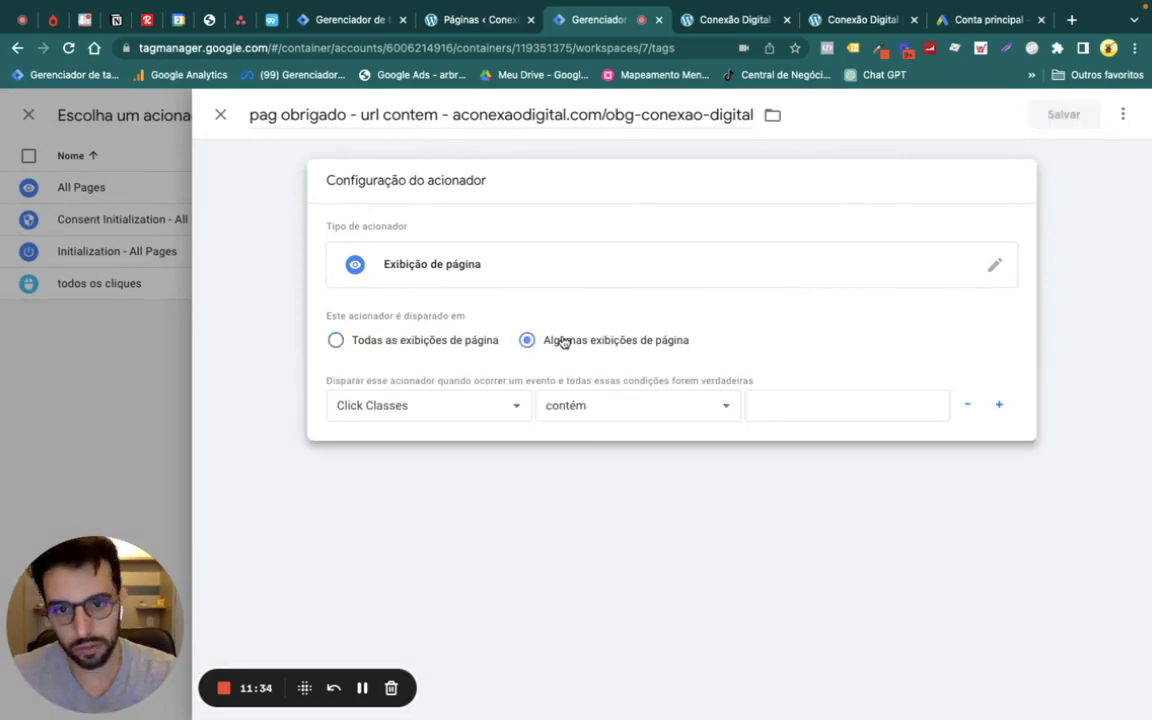
pyautogui.click(458, 412)
pyautogui.scroll(-8, 444, 537)
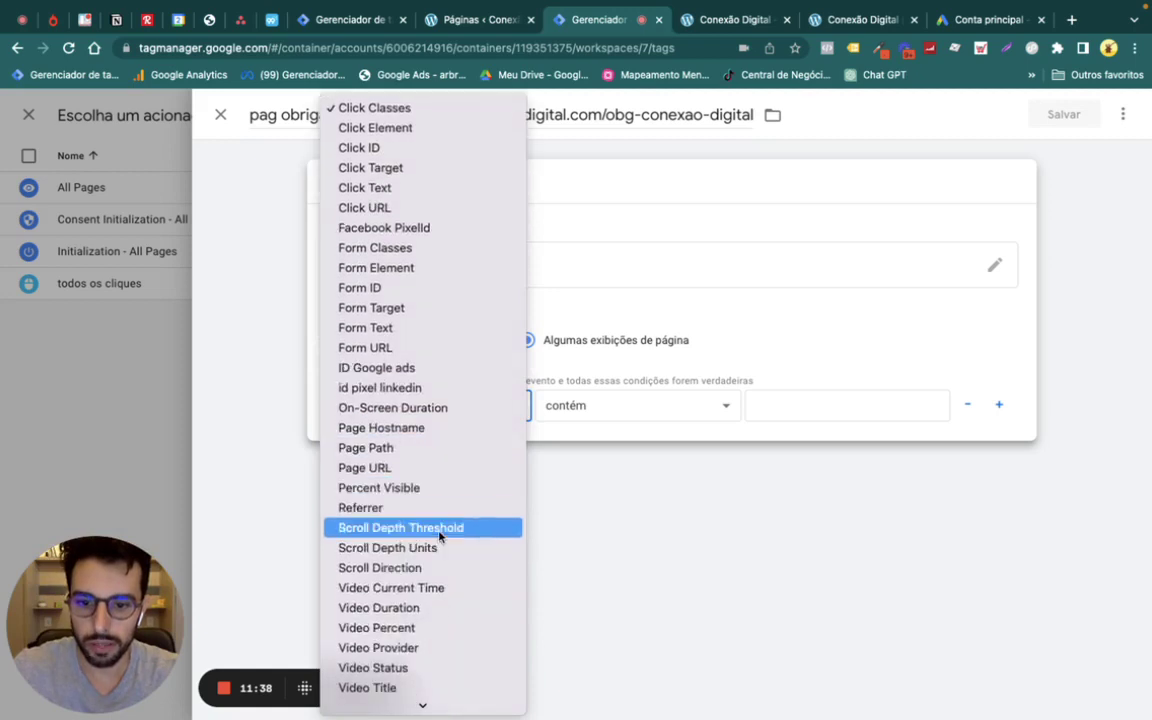
pyautogui.scroll(-3, 446, 476)
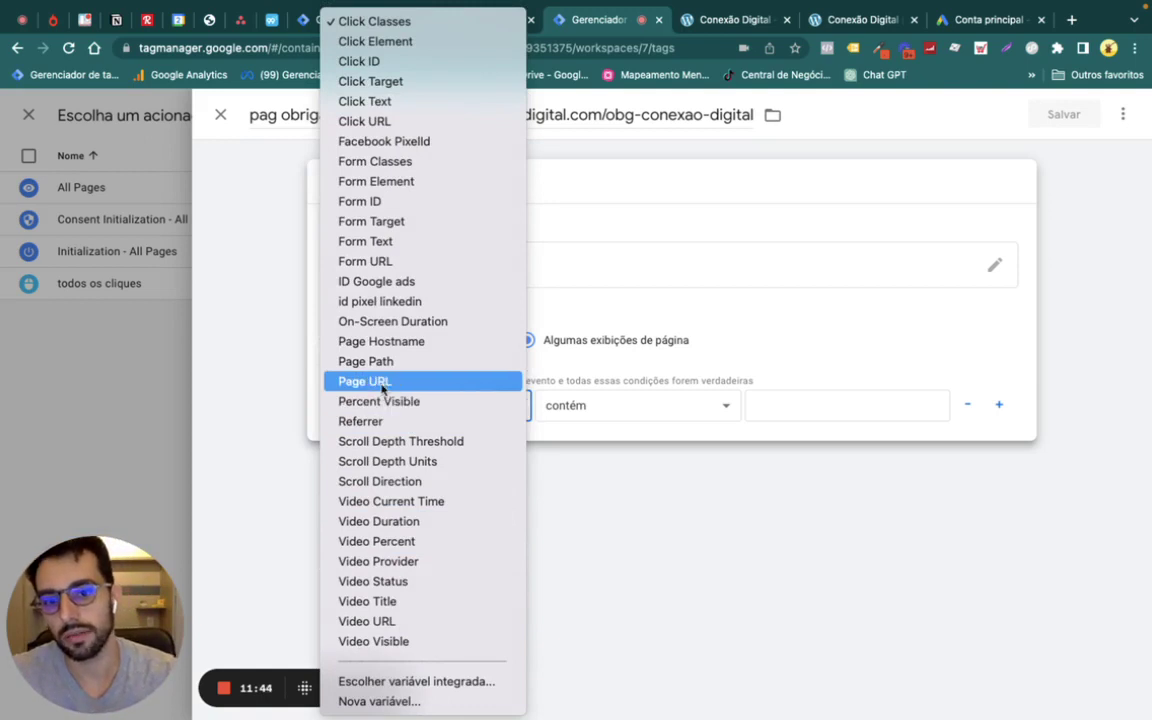
pyautogui.click(383, 384)
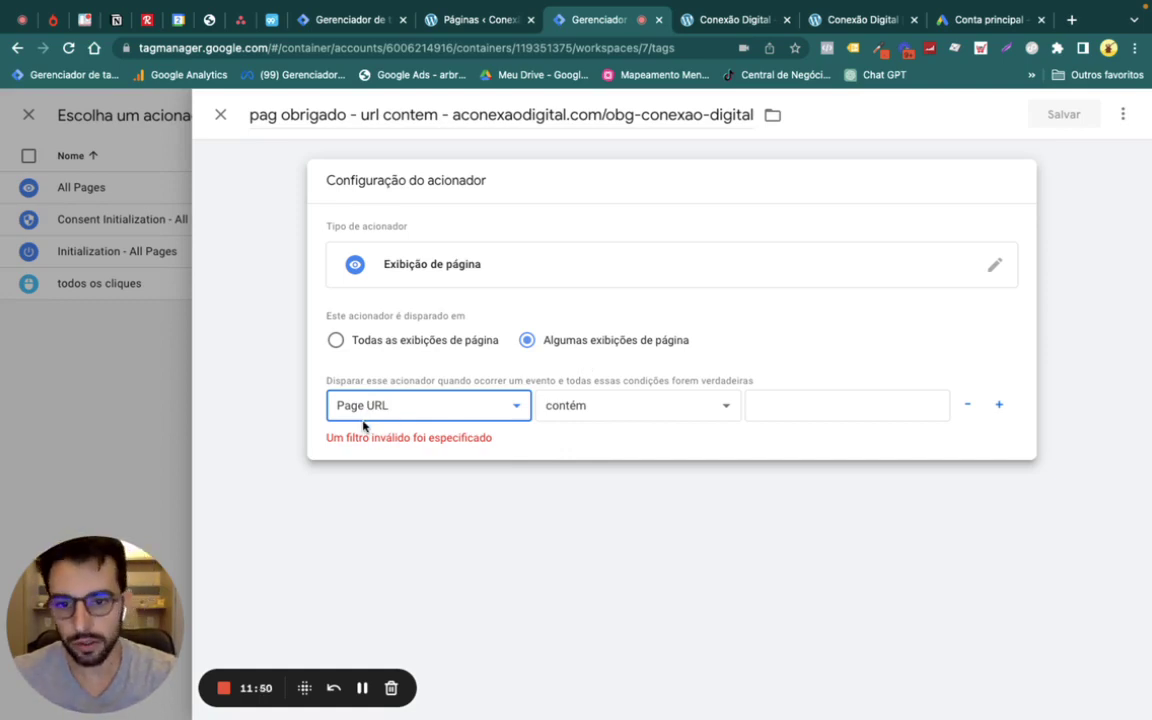
pyautogui.click(622, 410)
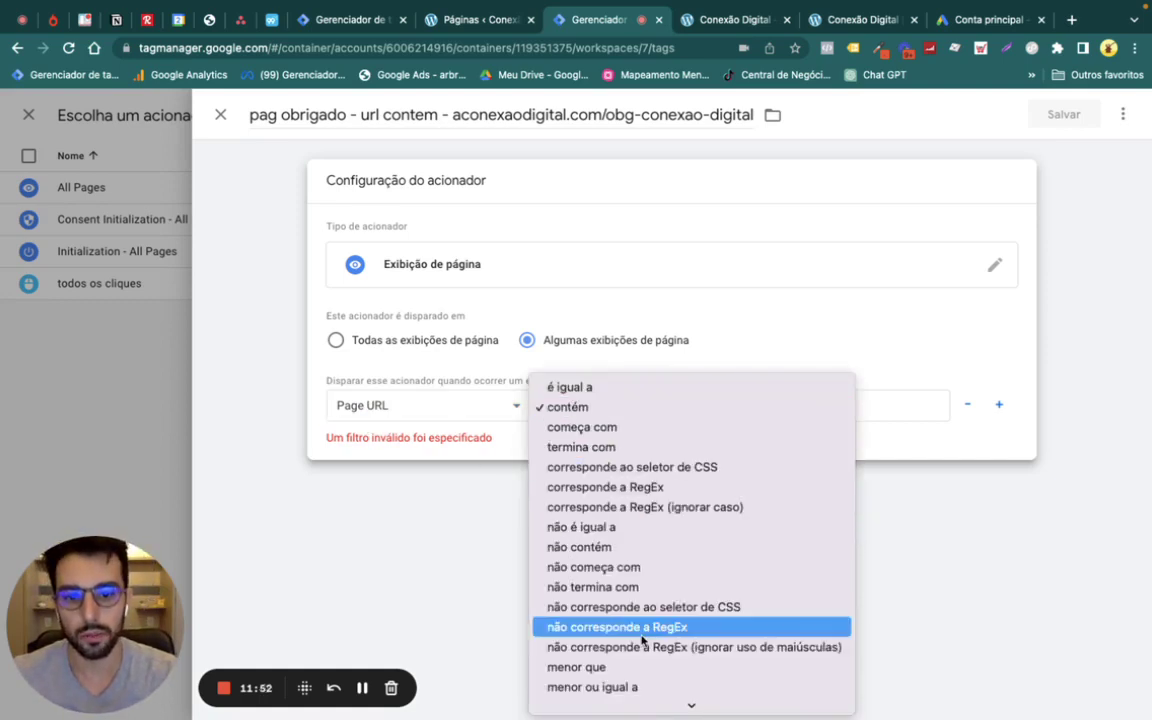
pyautogui.scroll(-1, 642, 630)
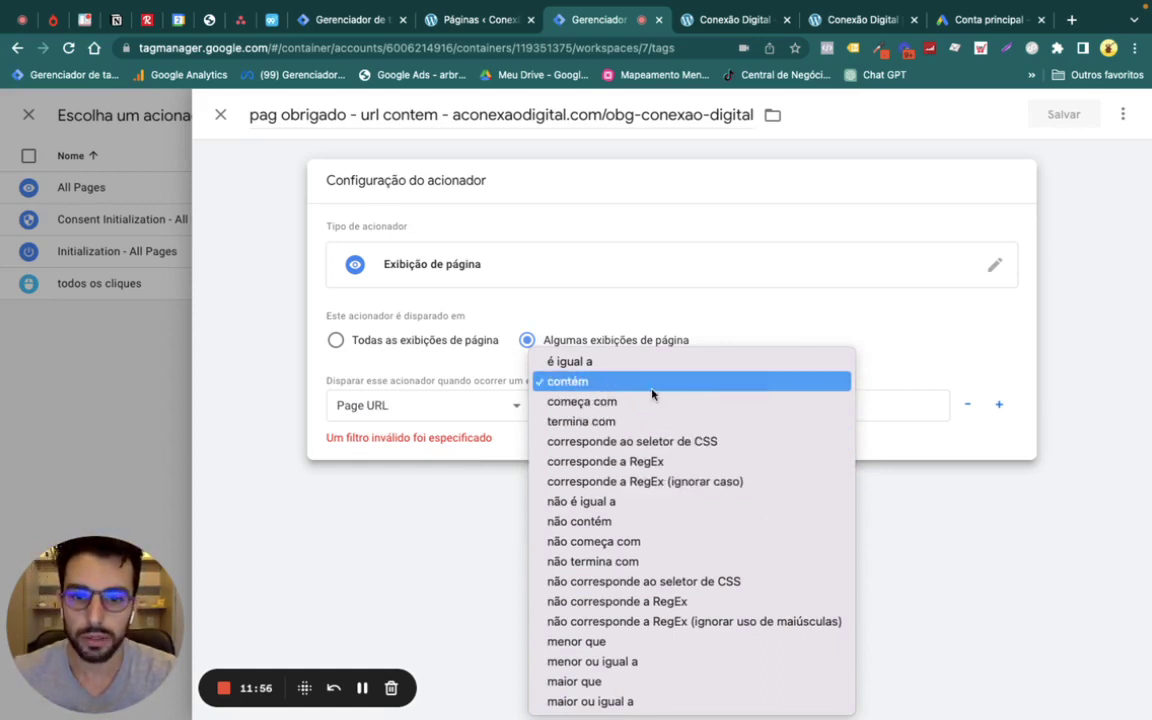
pyautogui.click(900, 401)
pyautogui.click(900, 401)
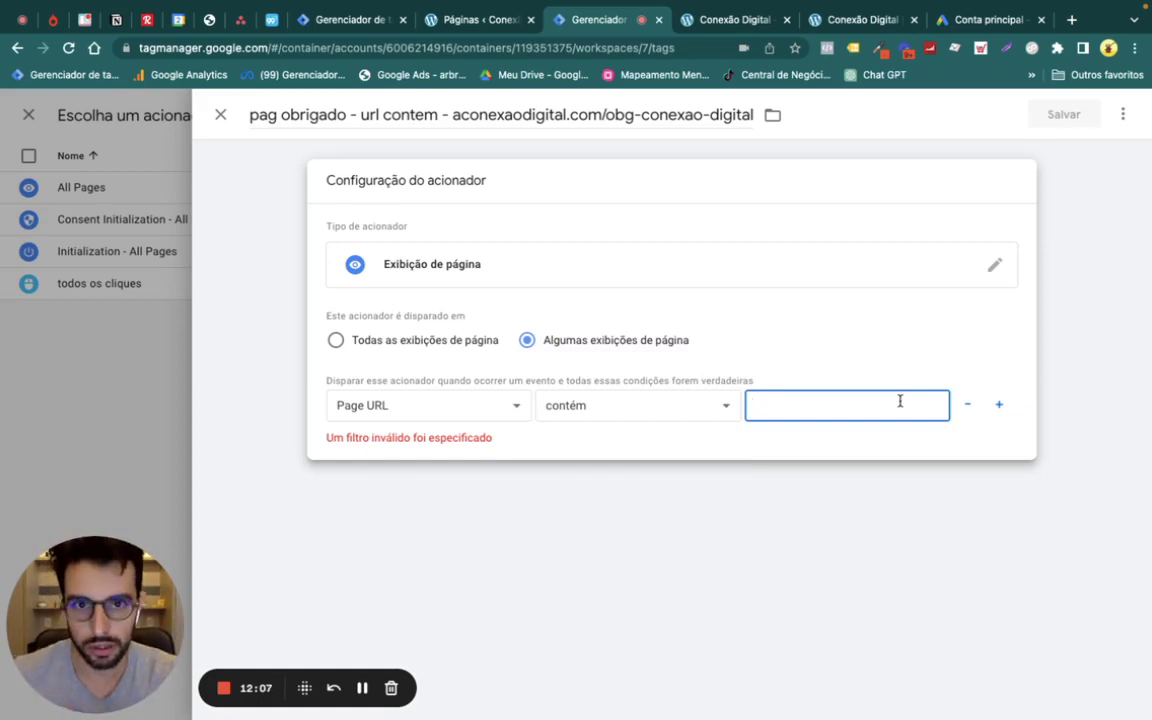
# Try começa com and termina com as the operator of the Page URL condition
pyautogui.click(684, 411)
pyautogui.click(684, 411)
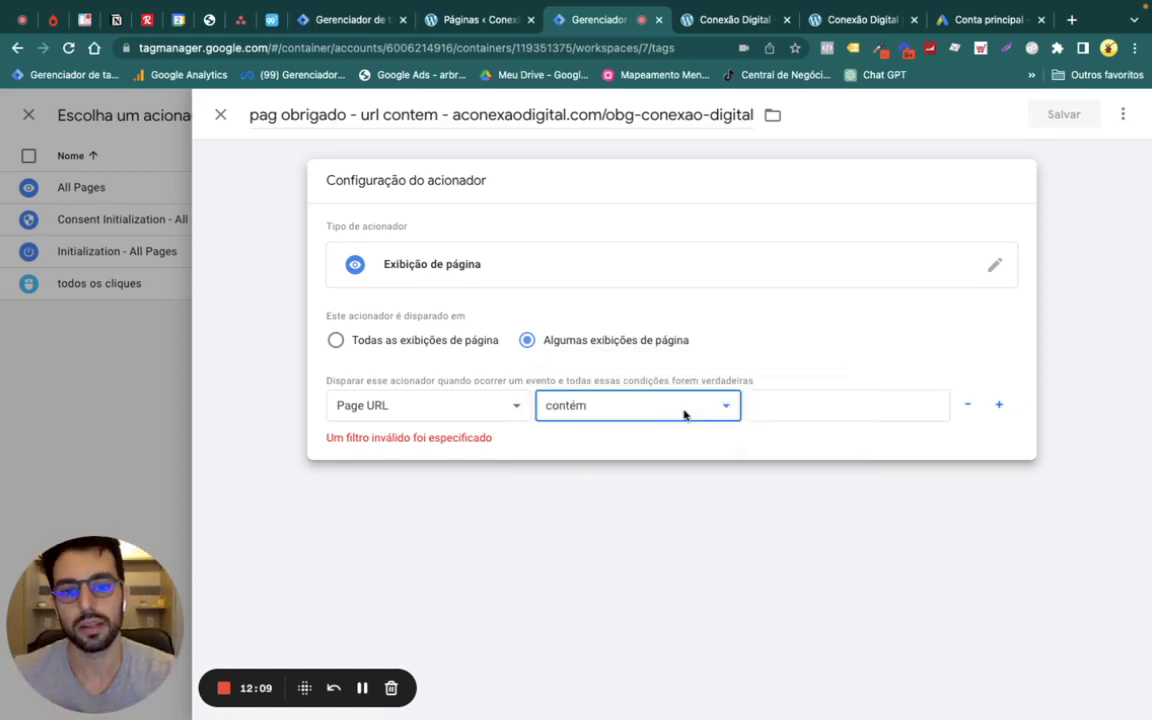
pyautogui.click(658, 404)
pyautogui.click(658, 429)
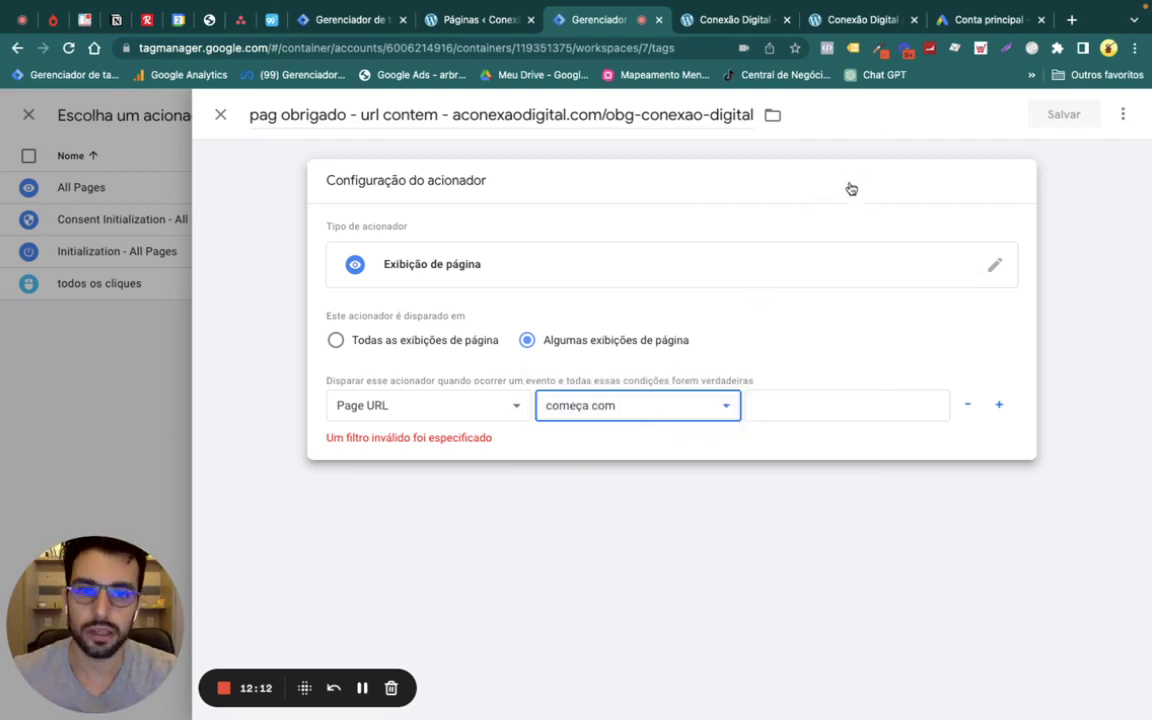
pyautogui.click(626, 418)
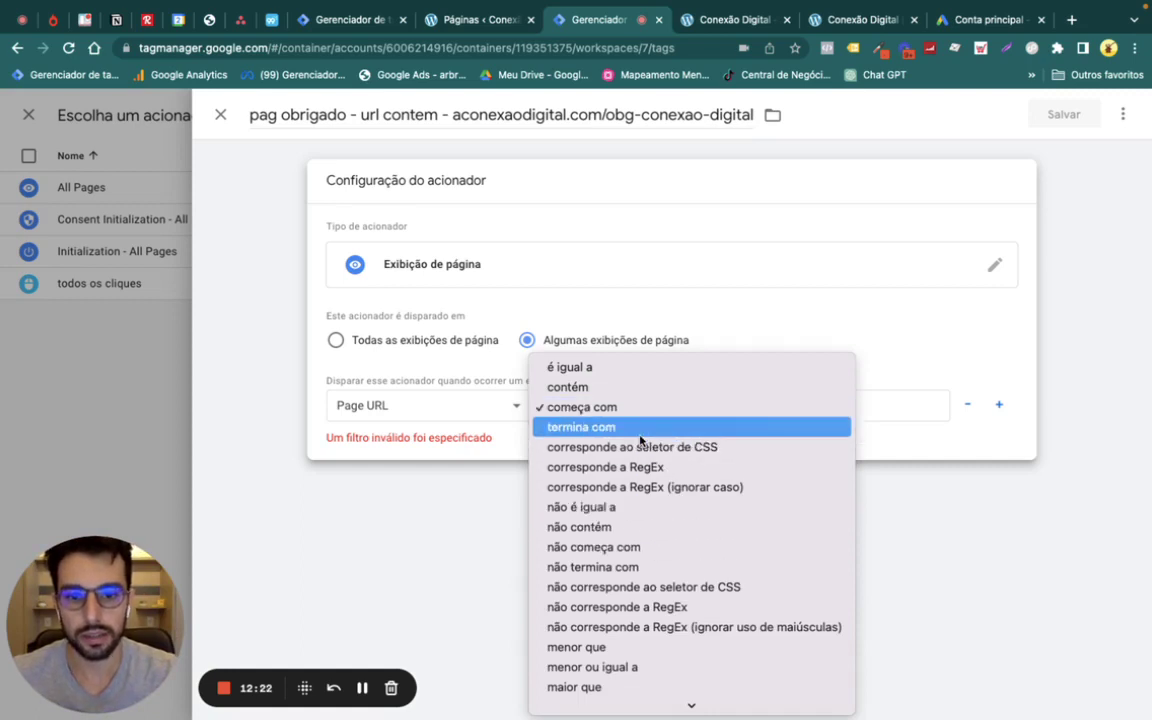
pyautogui.click(640, 429)
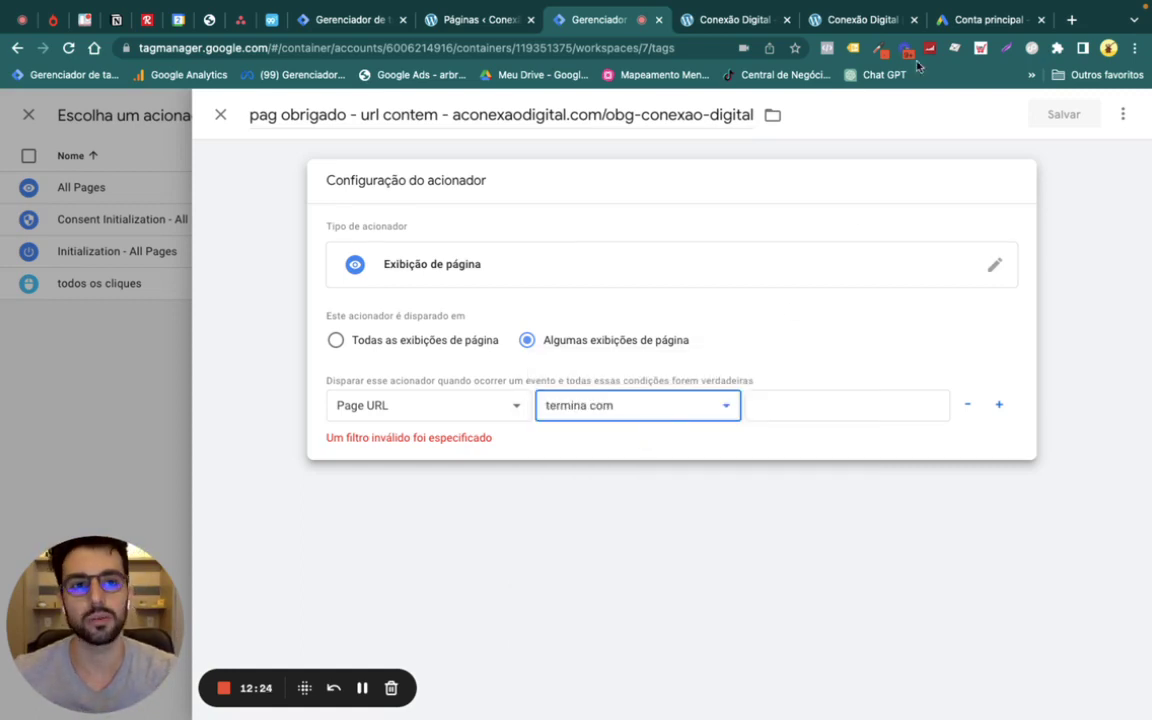
# Load the thank-you page with ?utm-source=aulatagamanager appended to its address and examine the resulting URL
pyautogui.click(850, 15)
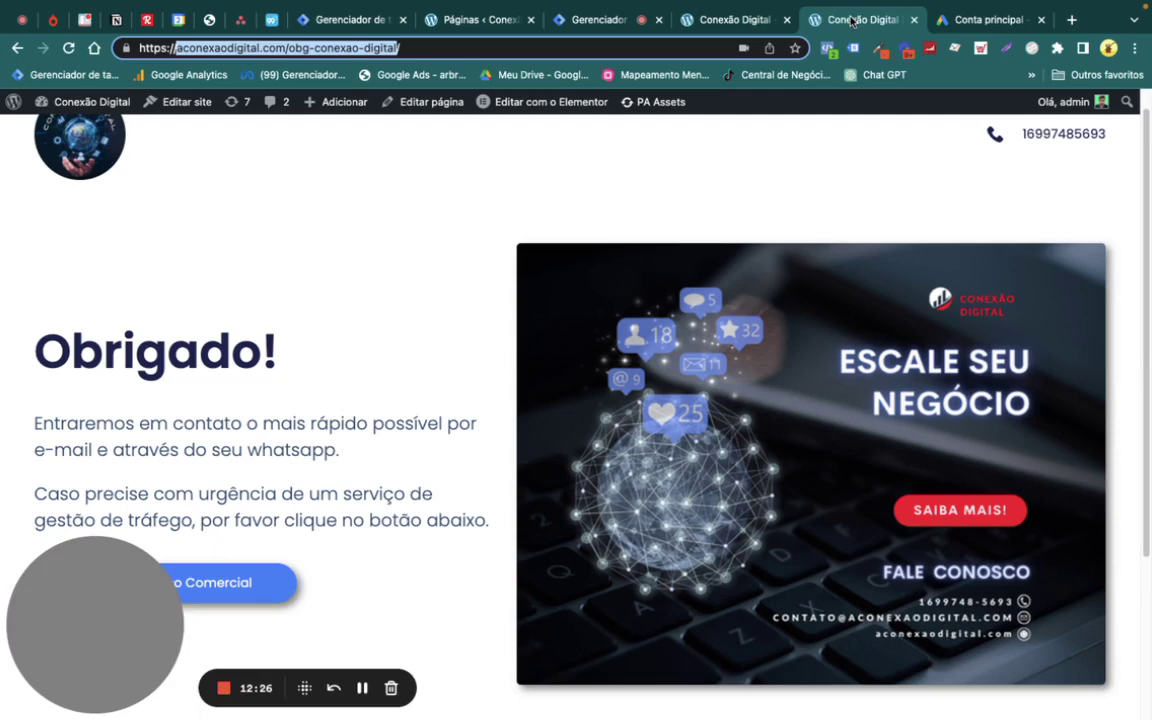
pyautogui.click(483, 48)
pyautogui.write('?')
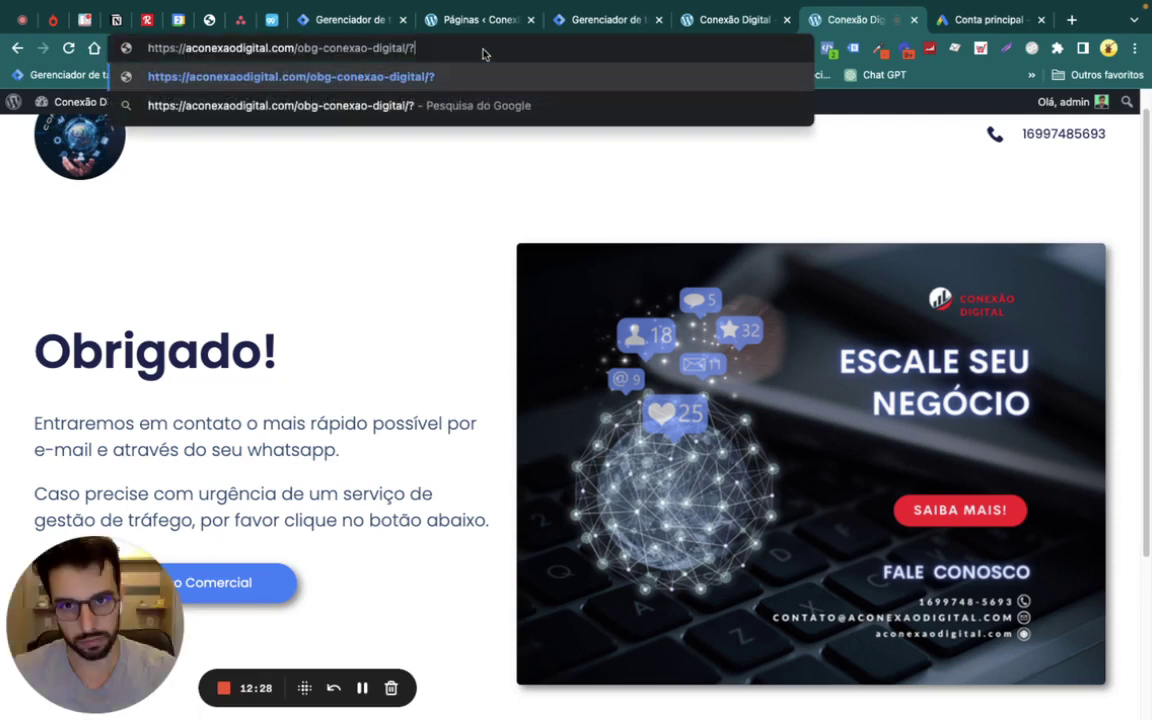
pyautogui.write('utm')
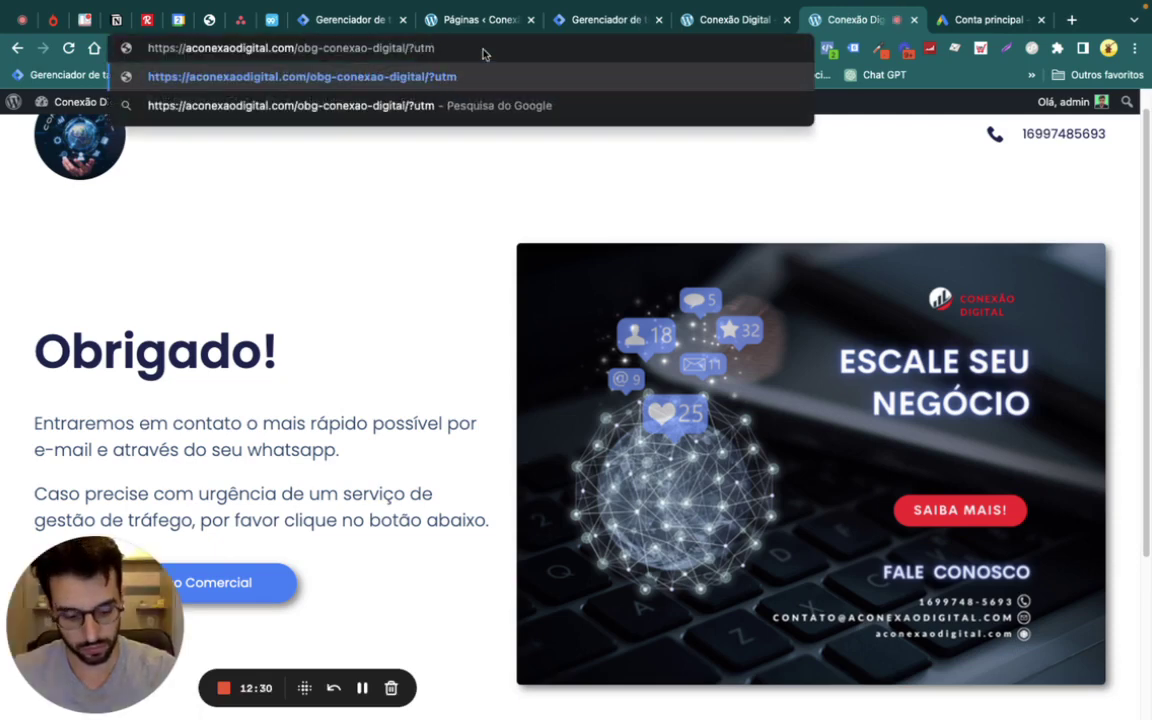
pyautogui.write('-source=')
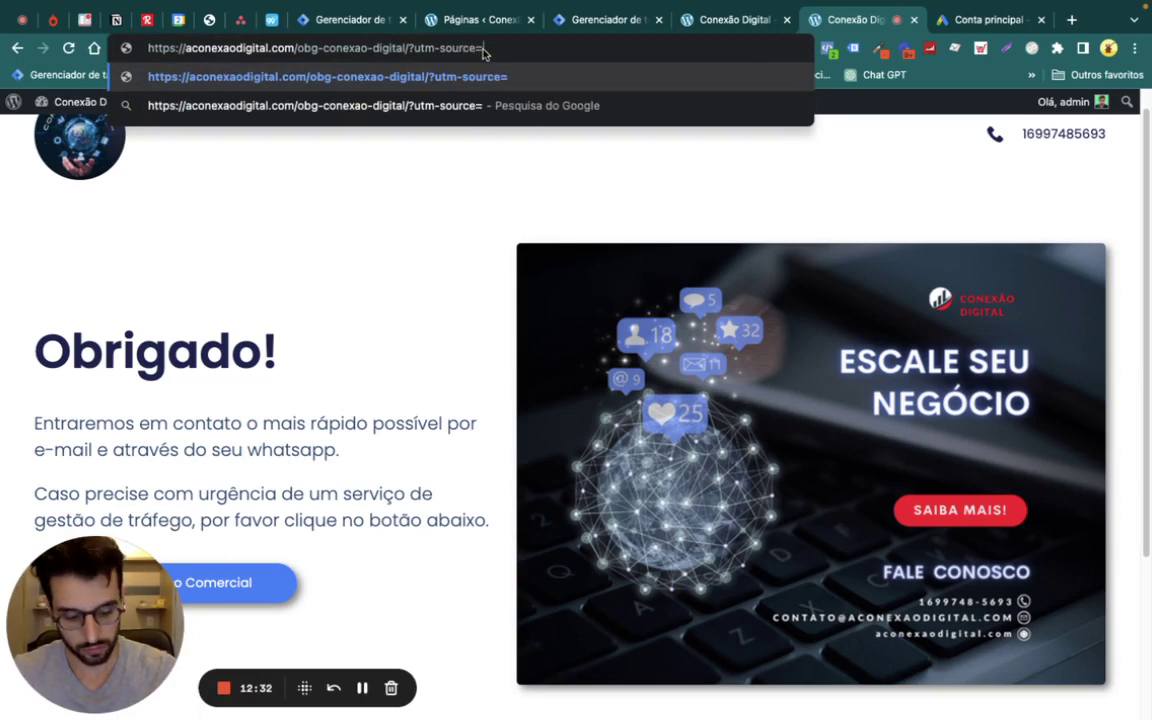
pyautogui.write('aulatagama')
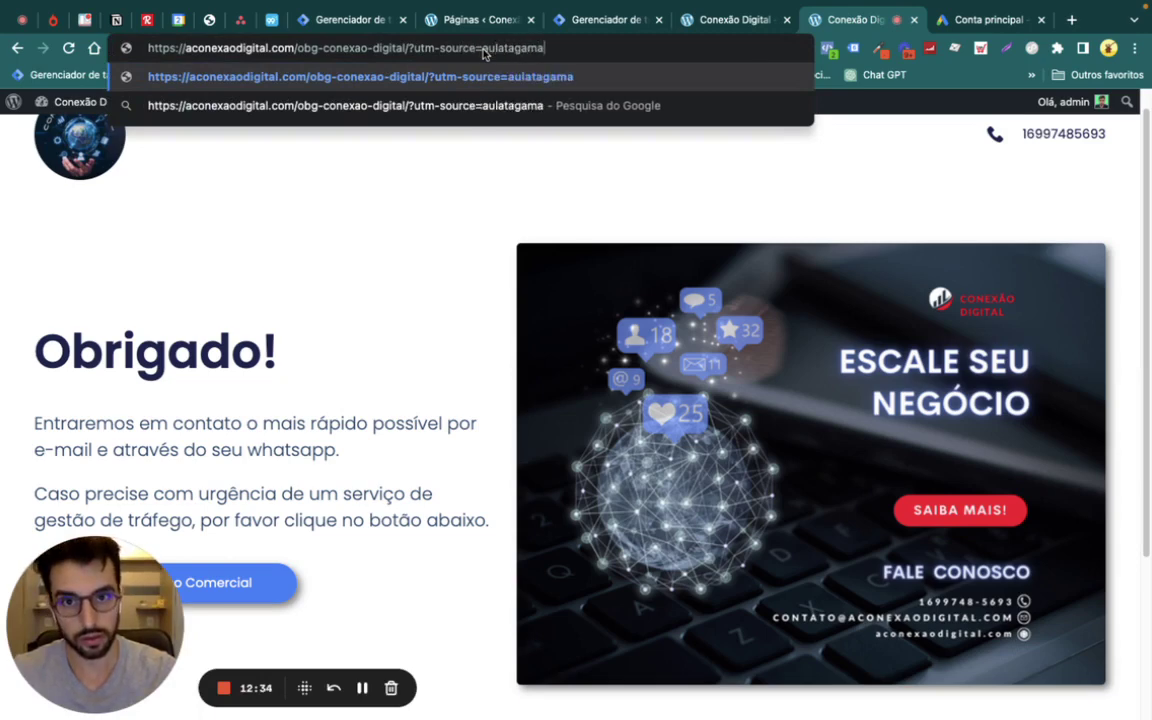
pyautogui.write('nager')
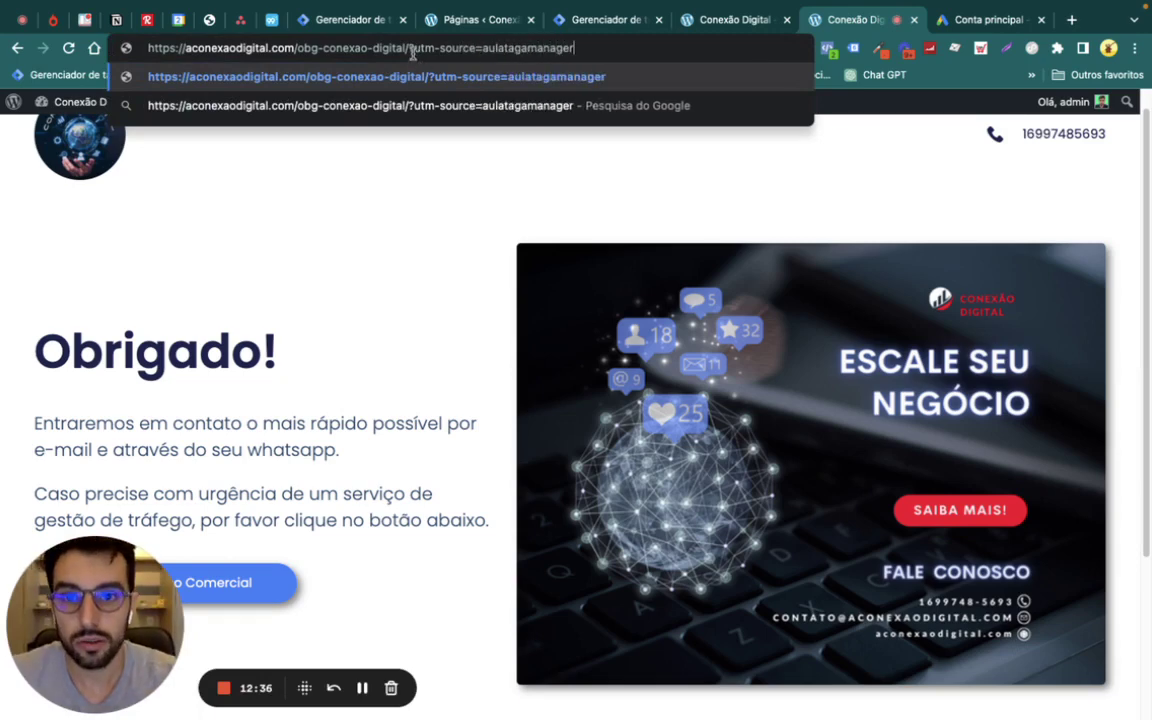
pyautogui.moveTo(409, 49); pyautogui.dragTo(606, 64)
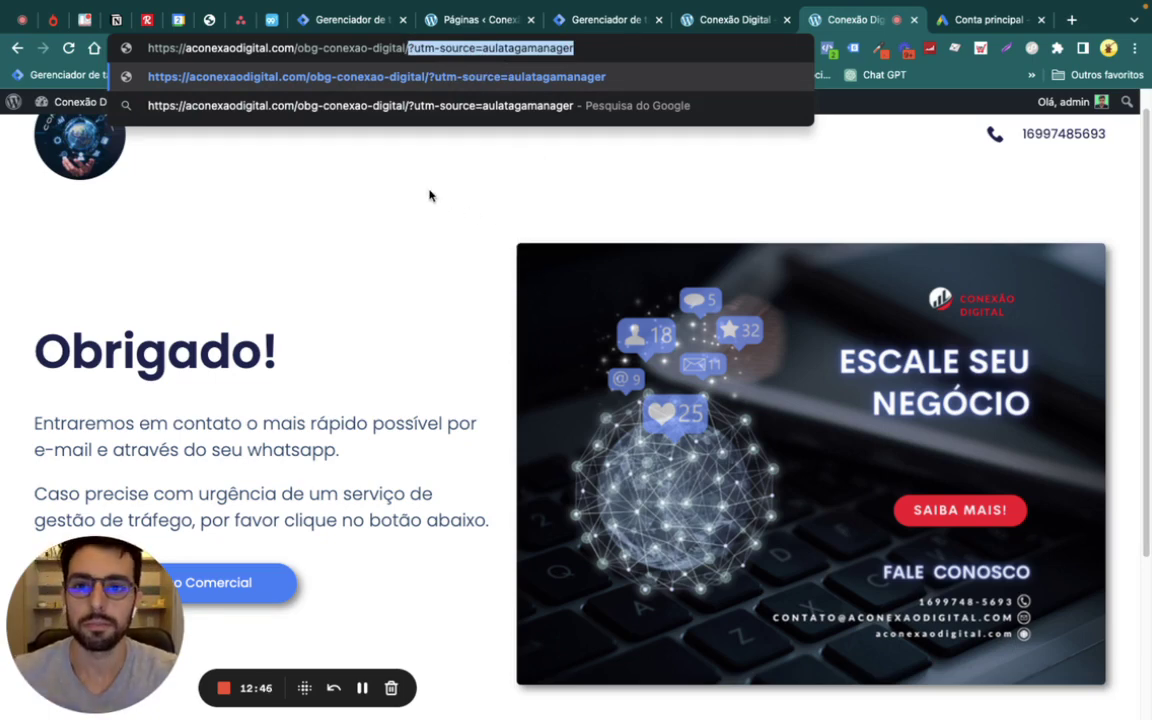
pyautogui.press('Return')
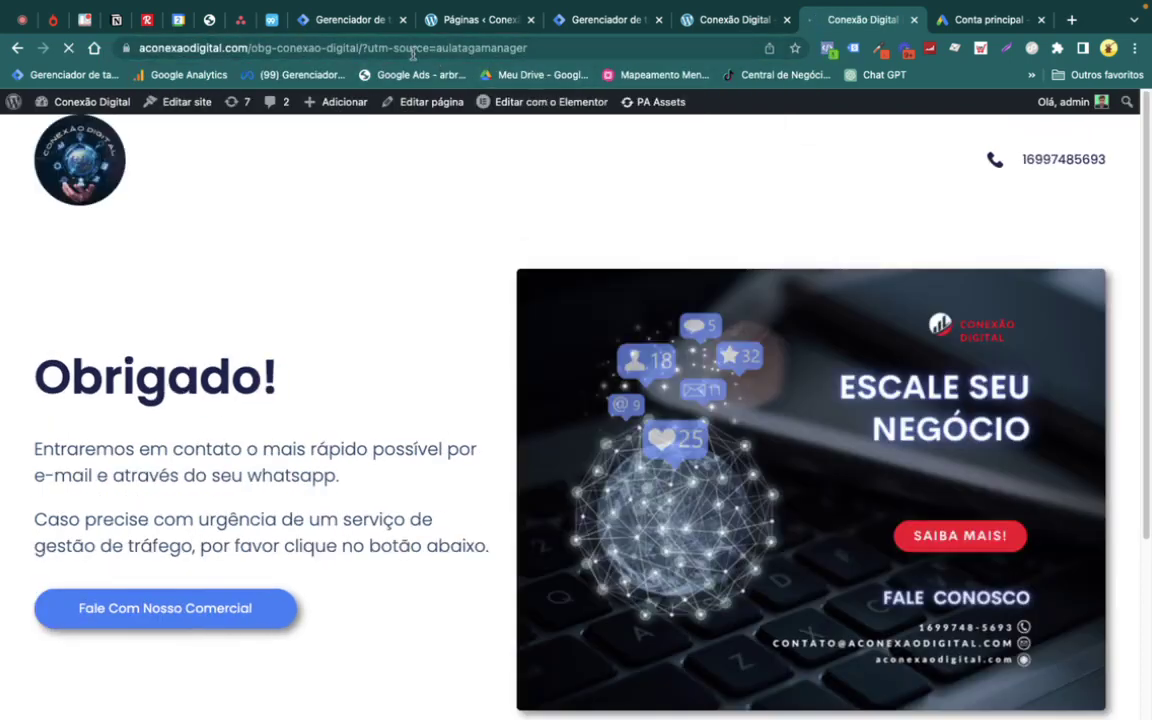
pyautogui.click(492, 46)
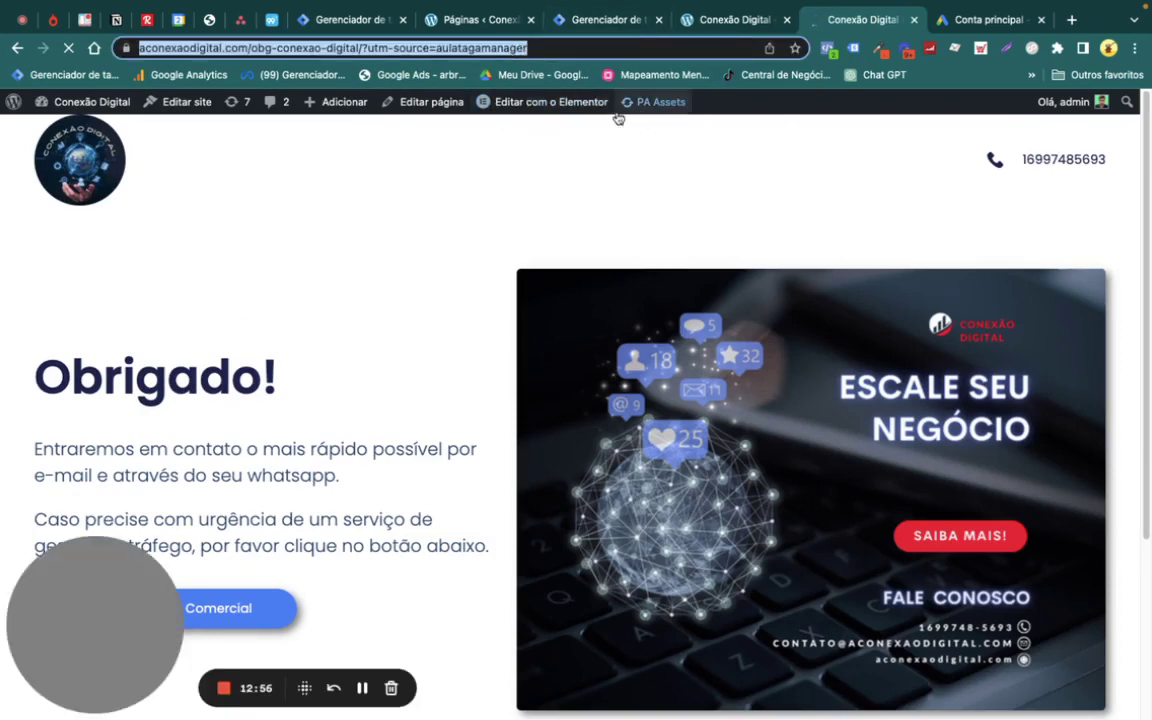
pyautogui.moveTo(507, 112)
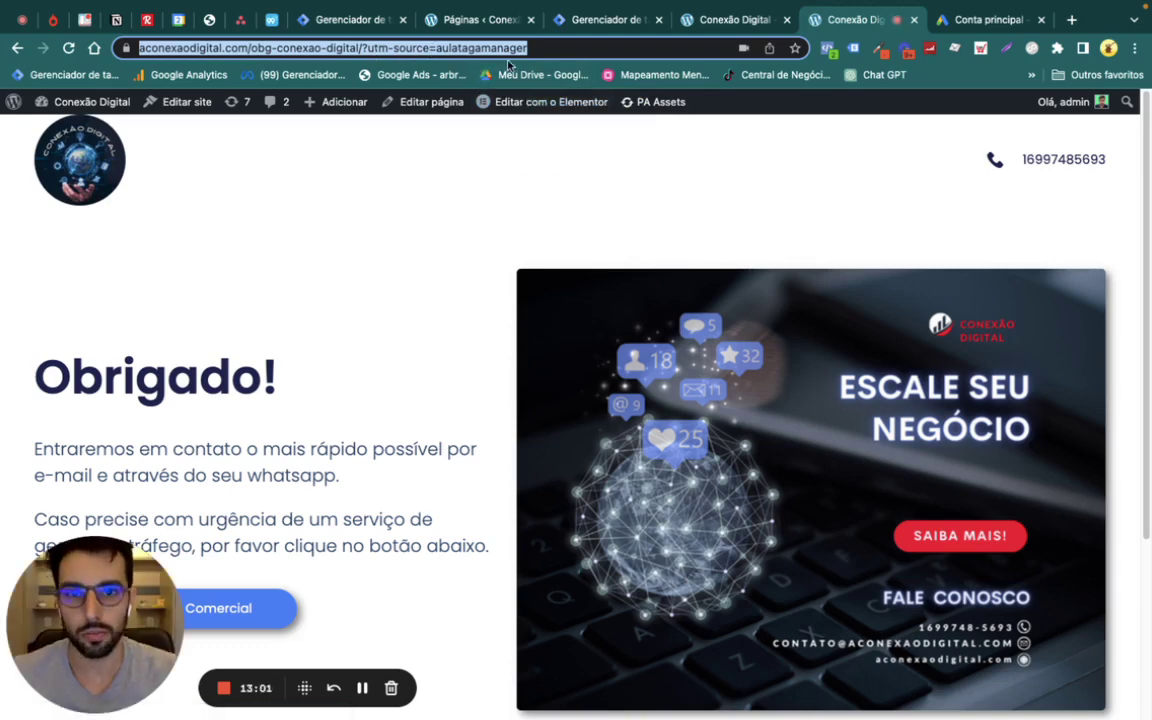
# Return to the Tag Manager trigger and fill the Page URL condition's value with aconexaodigital.com/obg-conexao-digital
pyautogui.click(556, 22)
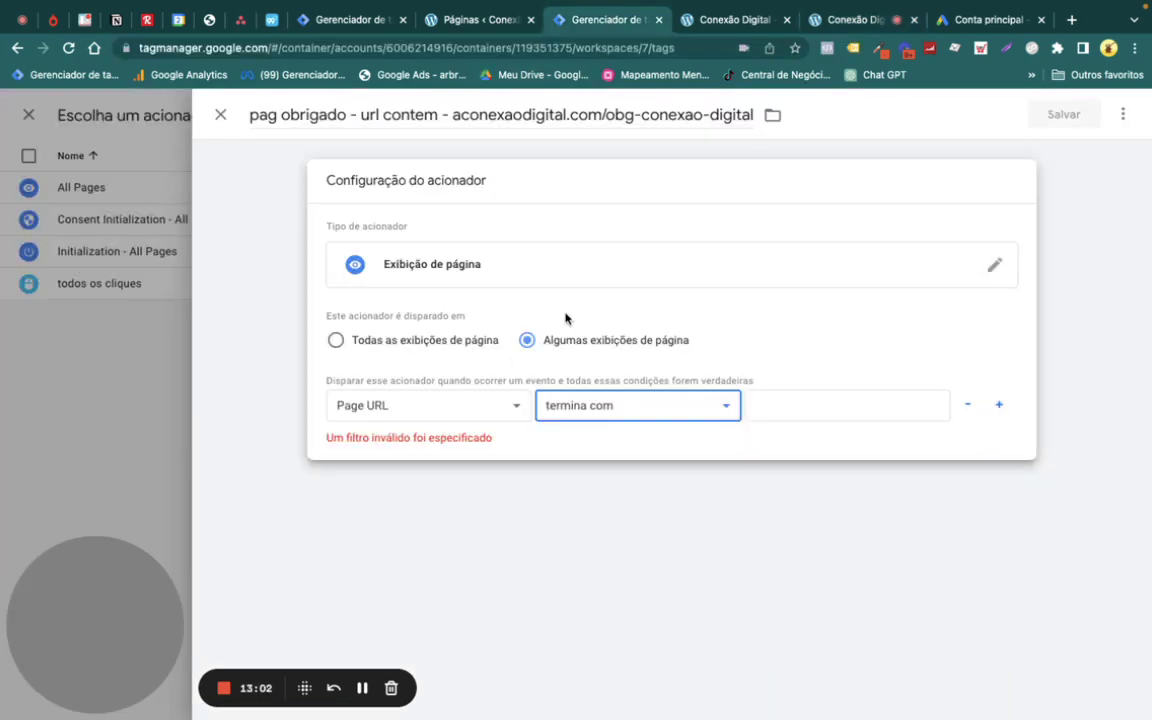
pyautogui.click(637, 410)
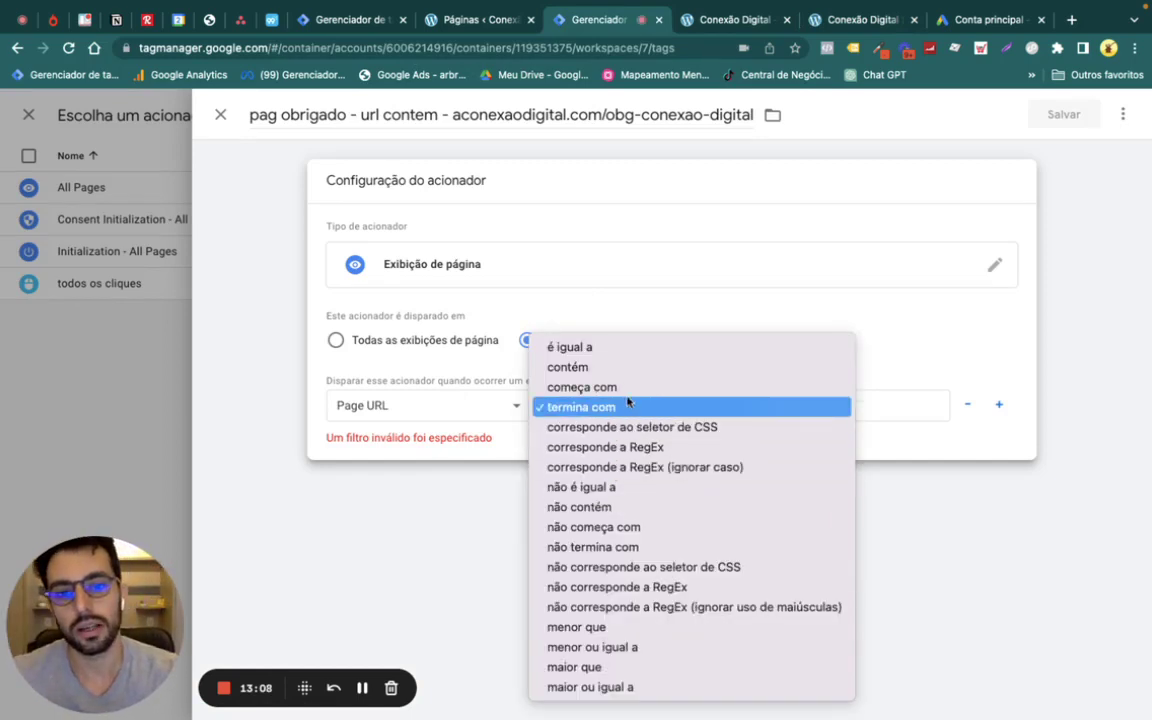
pyautogui.click(631, 409)
pyautogui.click(827, 407)
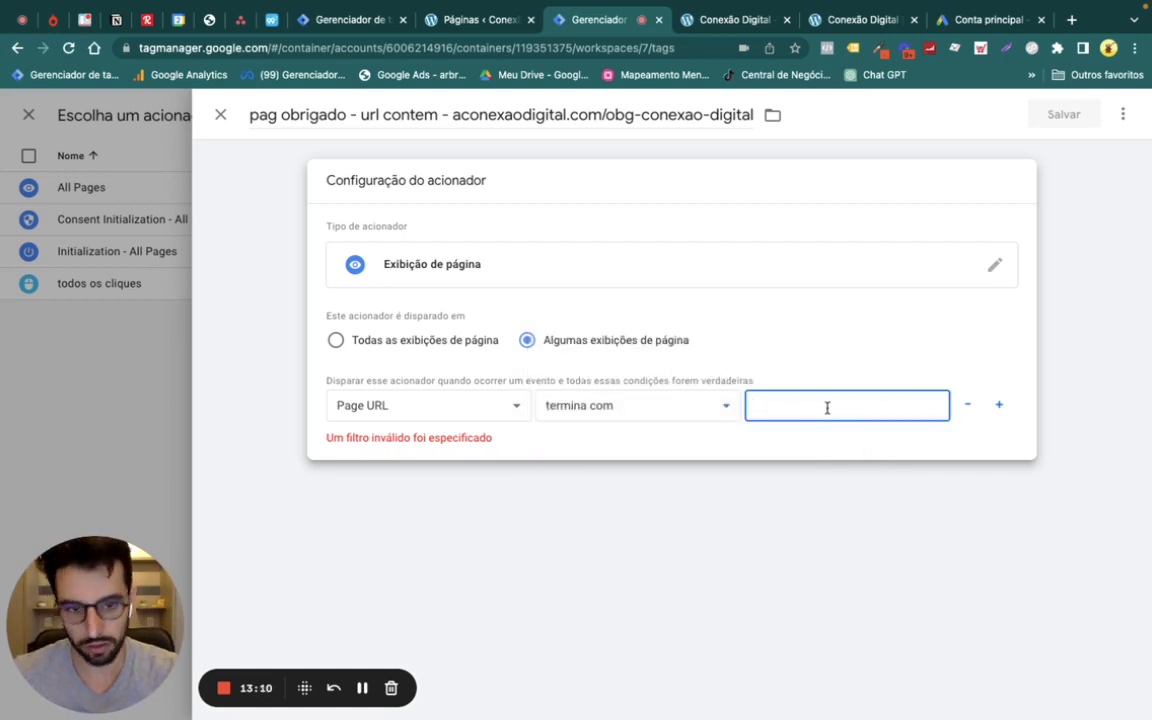
pyautogui.write('aconexaodigital.com/obg-conexao-digital')
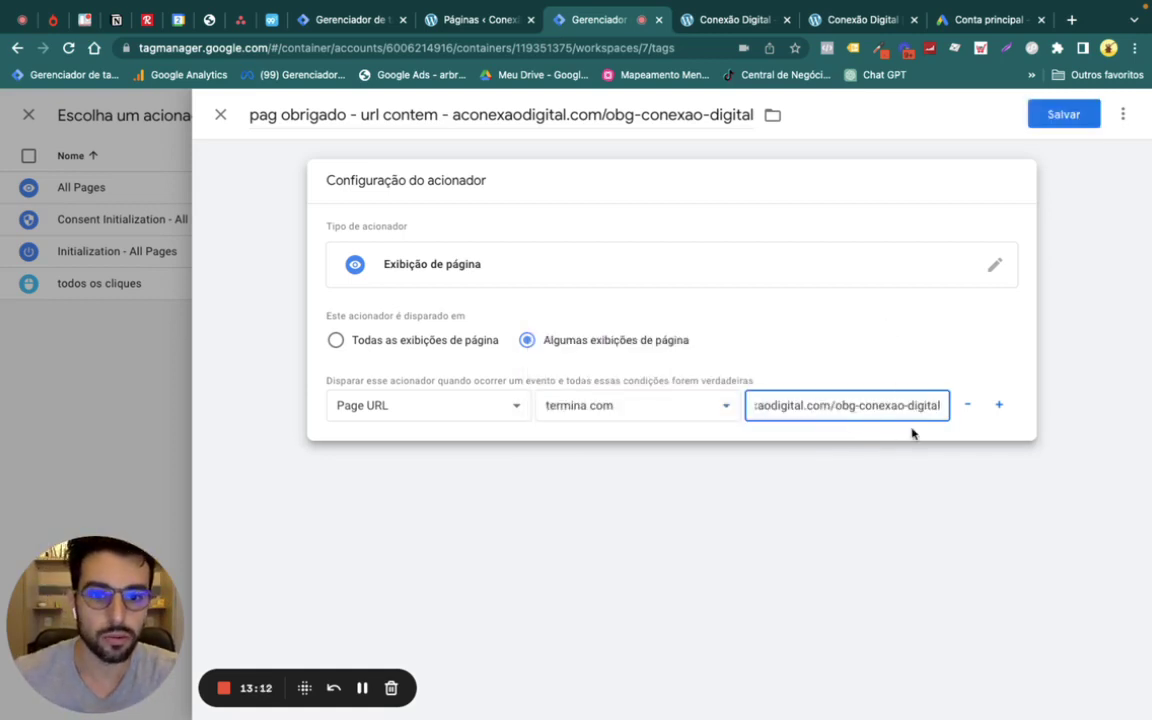
# Recheck the parameterised address of the thank-you page and set the trigger condition's operator to contém
pyautogui.click(857, 22)
pyautogui.click(395, 48)
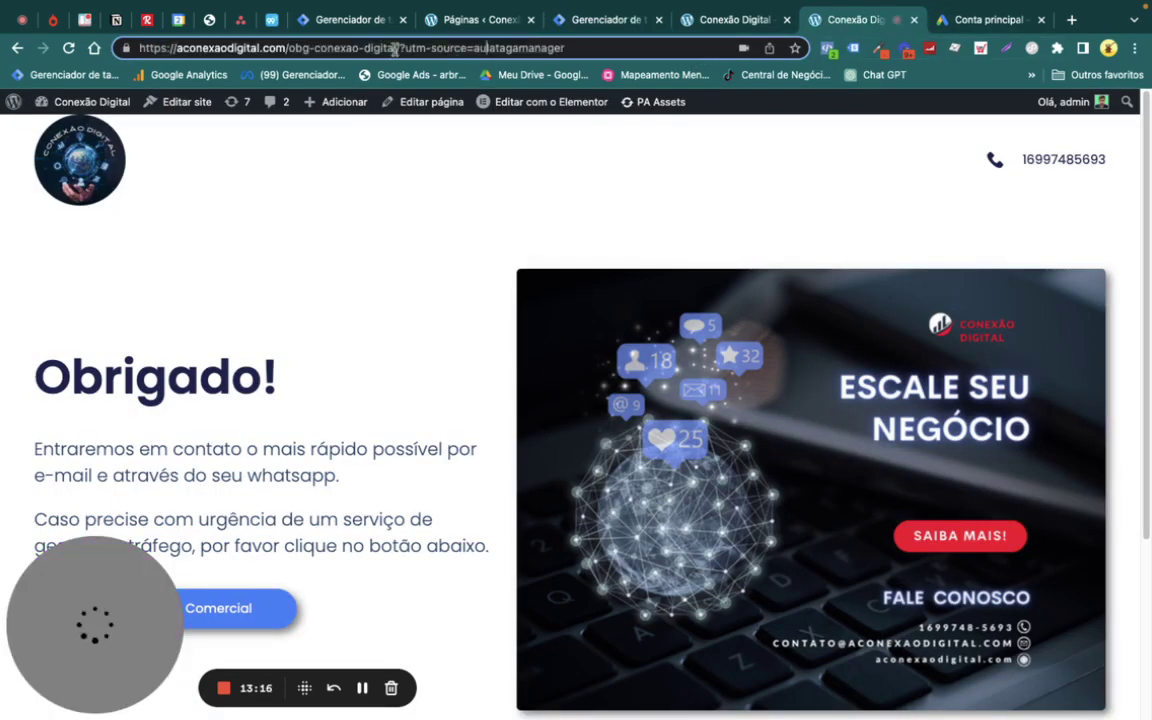
pyautogui.click(597, 20)
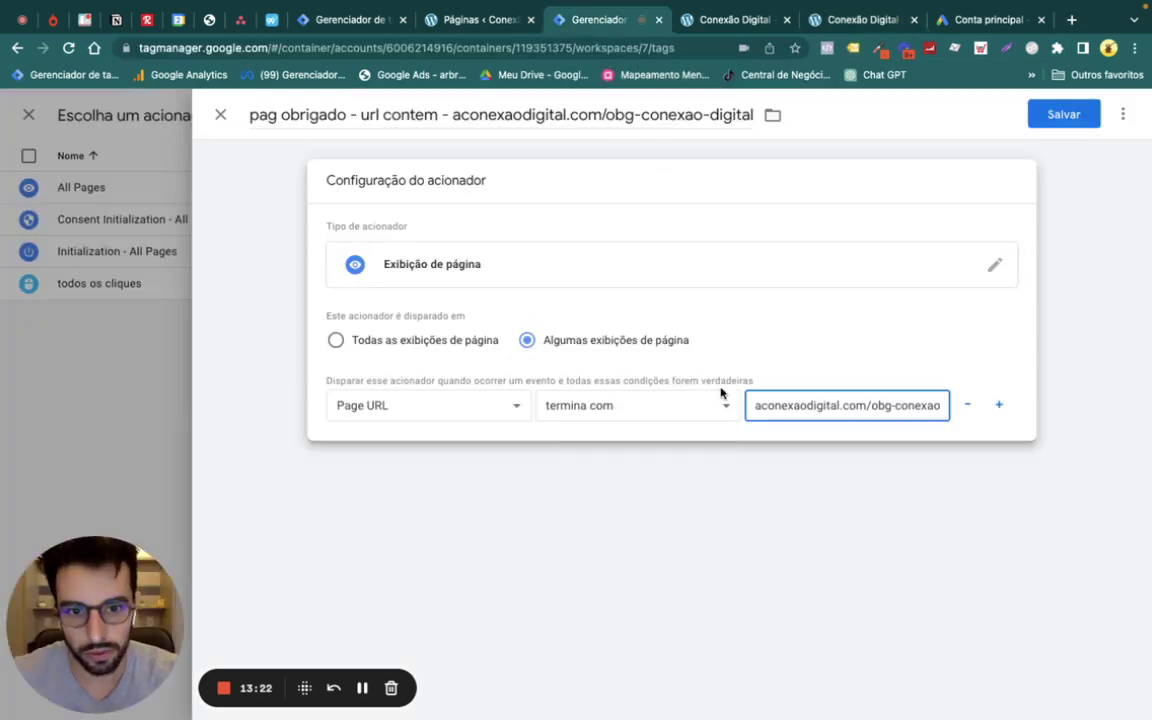
pyautogui.click(586, 414)
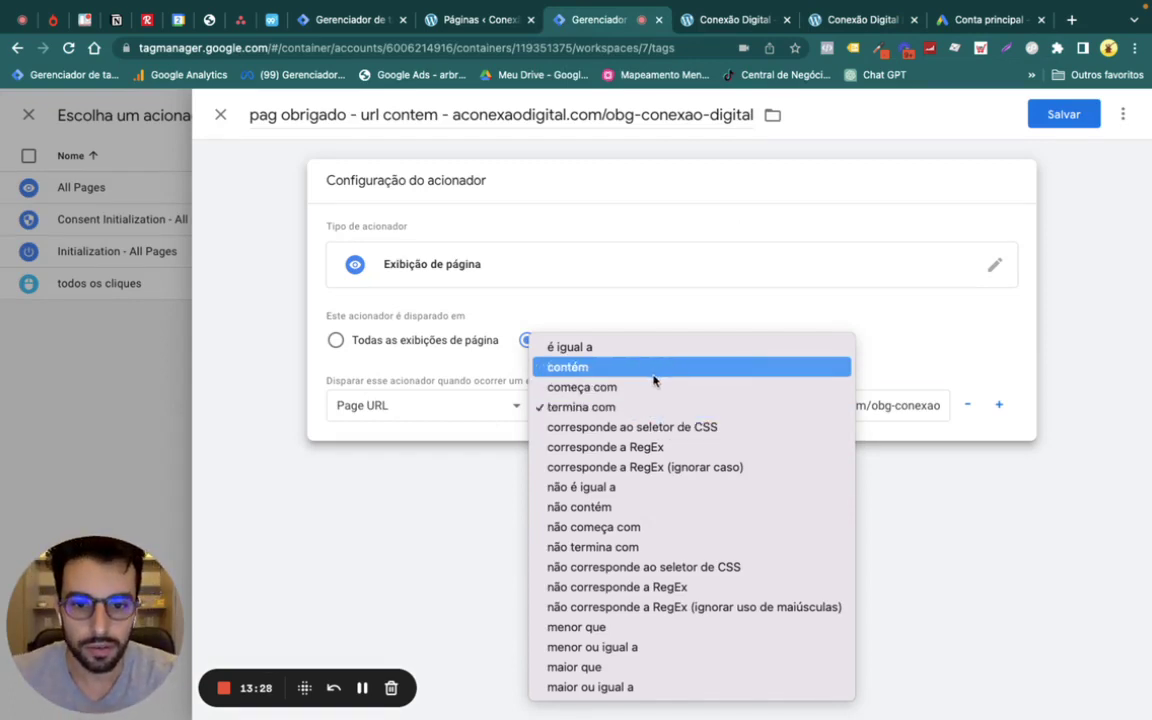
pyautogui.click(596, 375)
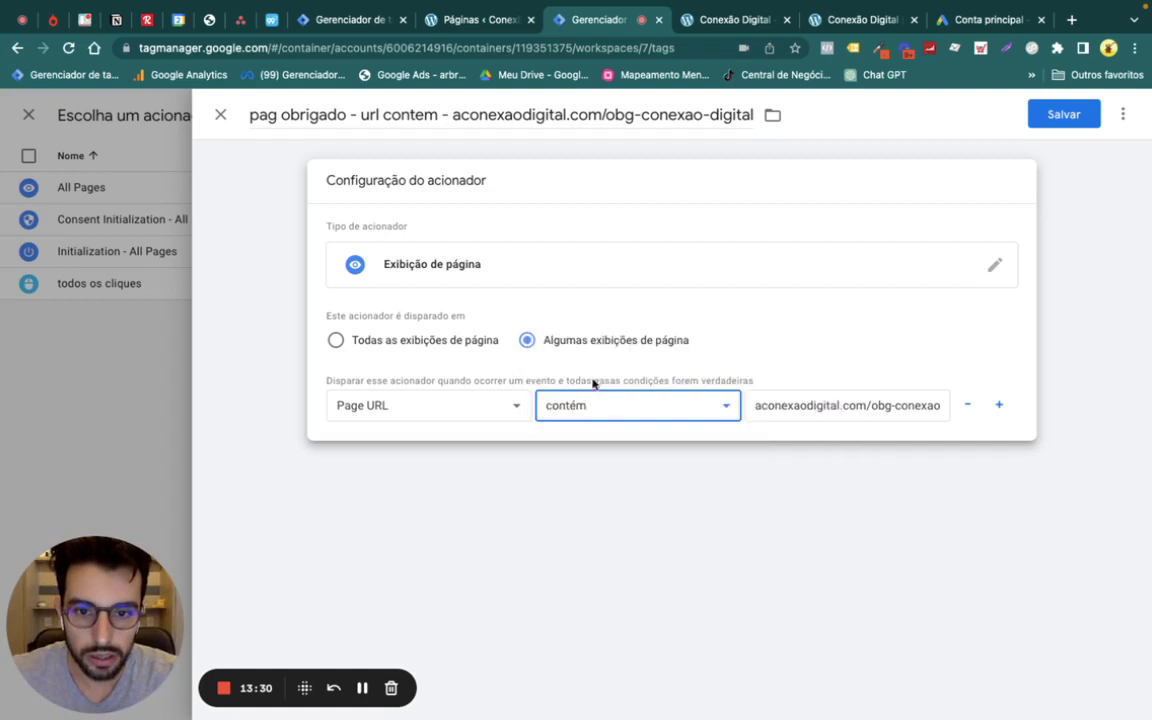
# Review the Page URL condition's operator and address, and save the trigger and the Google Ads conversion tag
pyautogui.moveTo(781, 407); pyautogui.dragTo(890, 410)
pyautogui.tripleClick(880, 410)
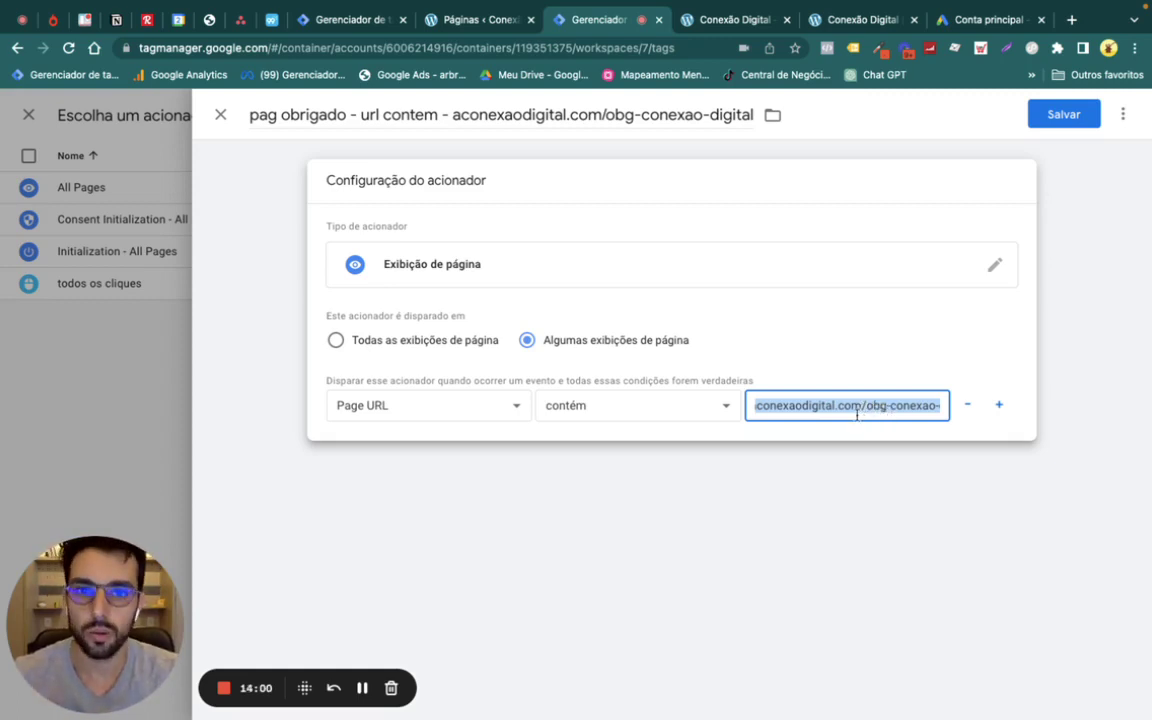
pyautogui.click(678, 399)
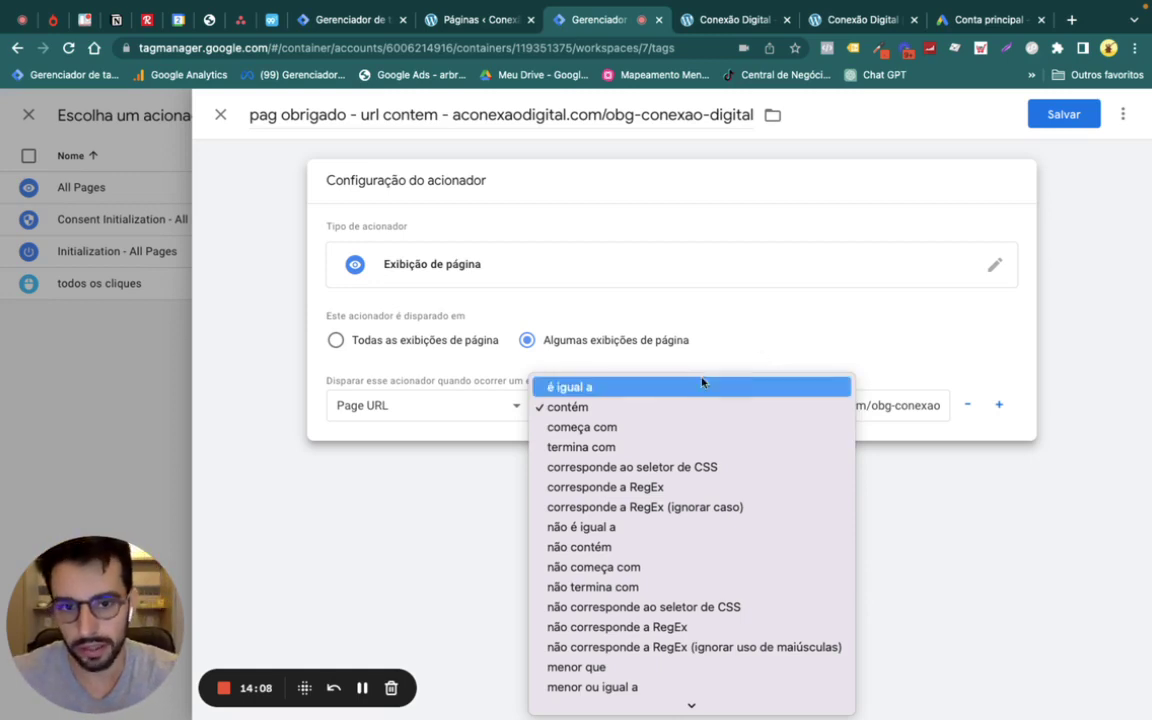
pyautogui.click(620, 417)
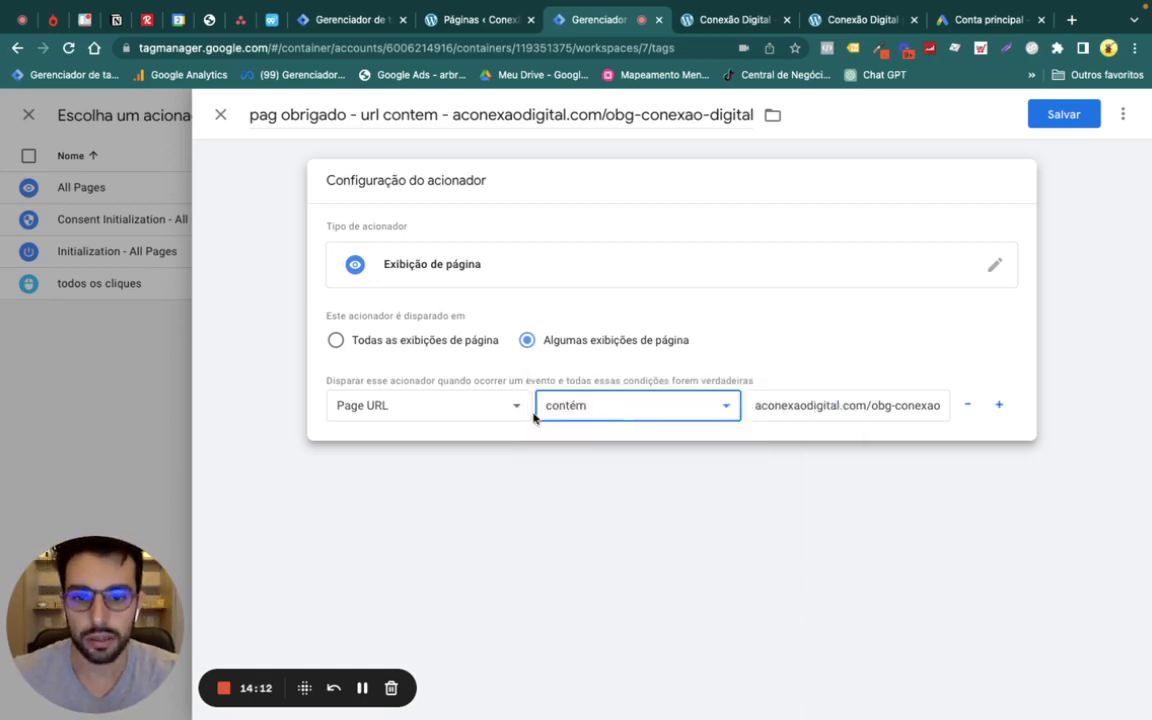
pyautogui.tripleClick(822, 404)
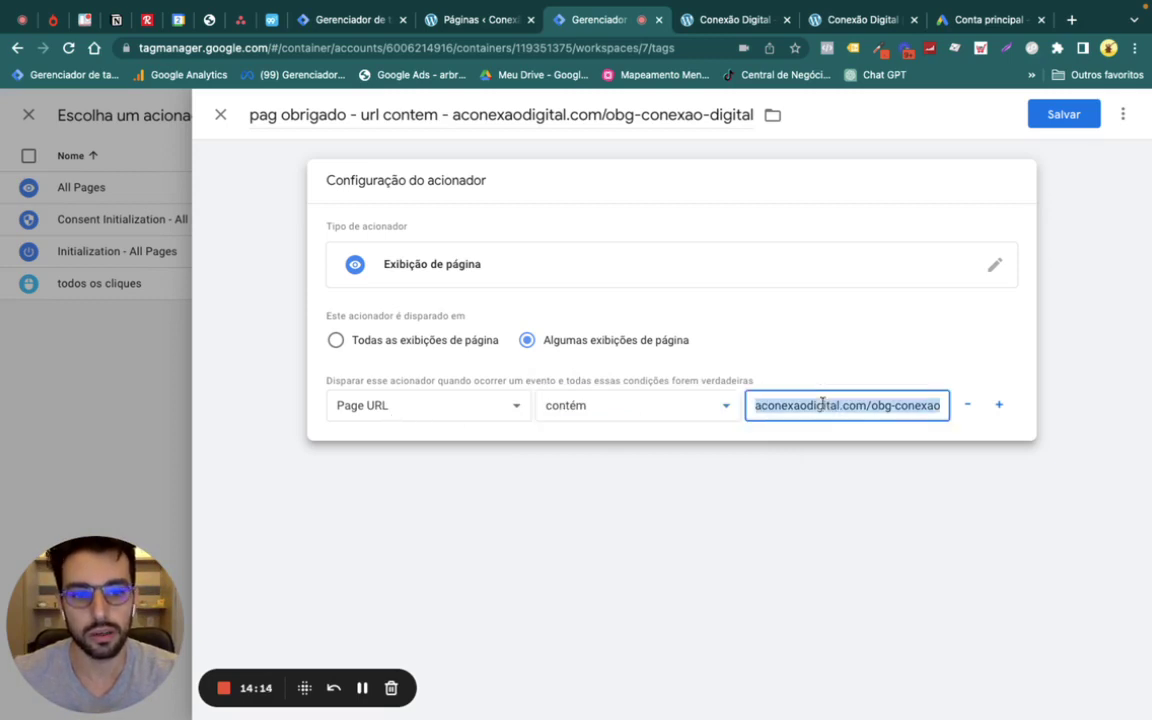
pyautogui.click(1062, 116)
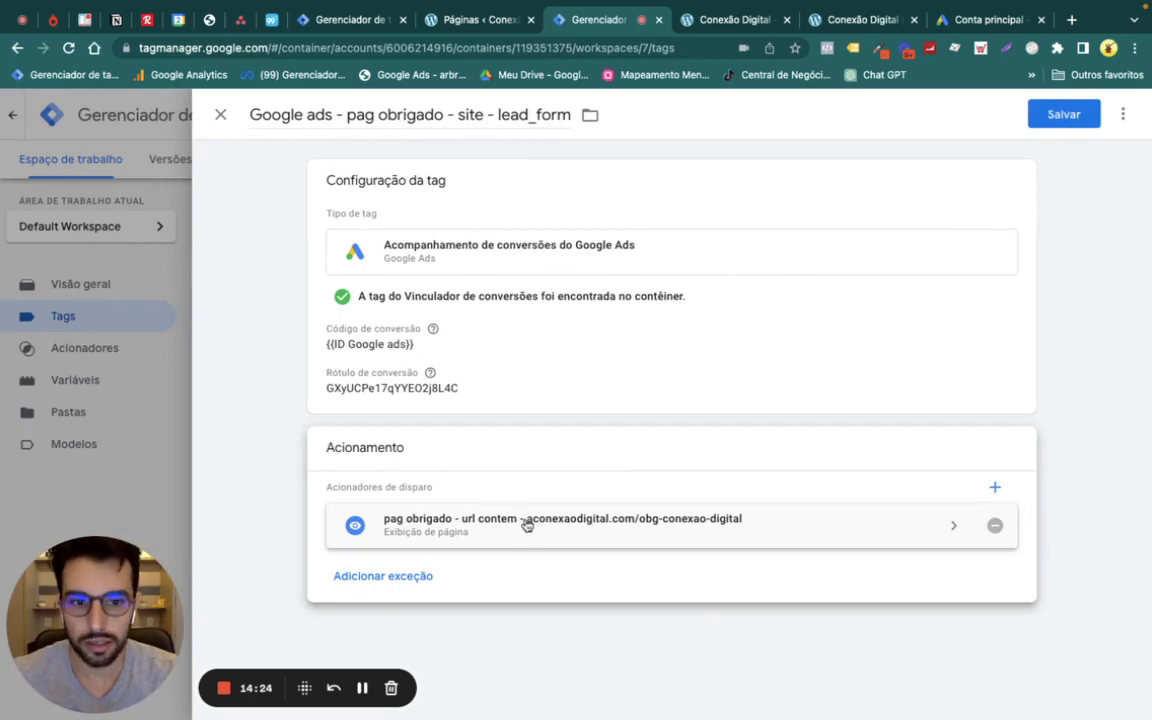
pyautogui.click(1052, 118)
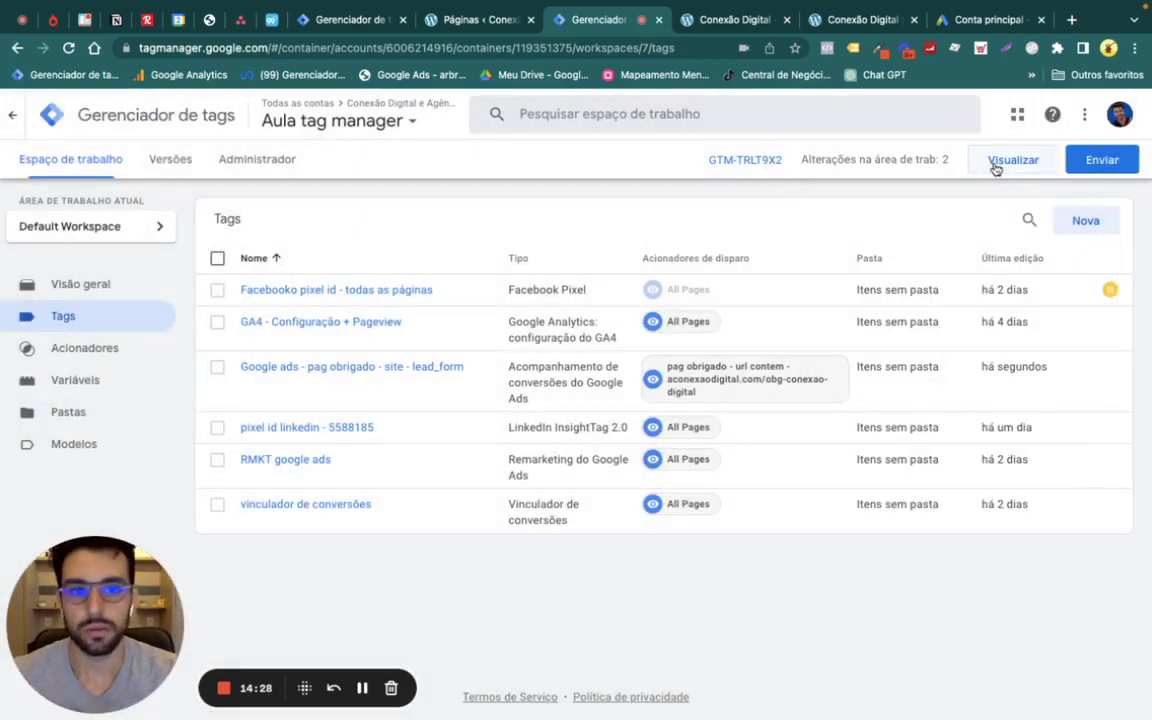
pyautogui.click(1012, 160)
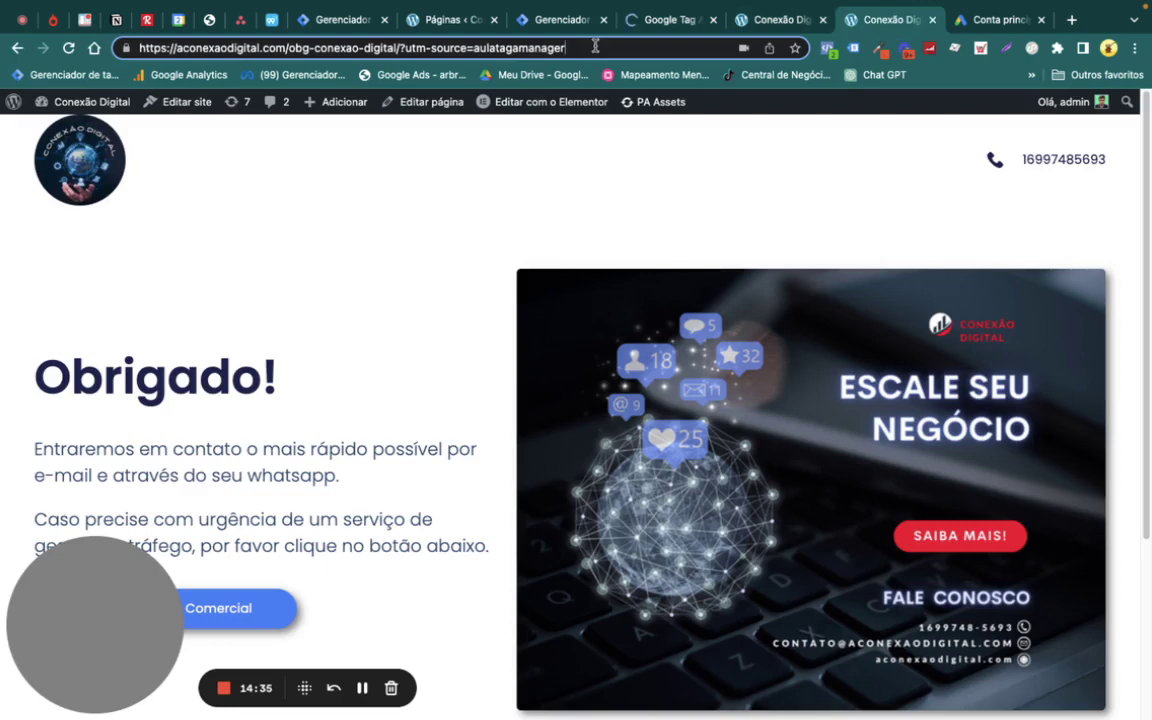
pyautogui.click(595, 46)
pyautogui.hotkey('ctrl', 'c')
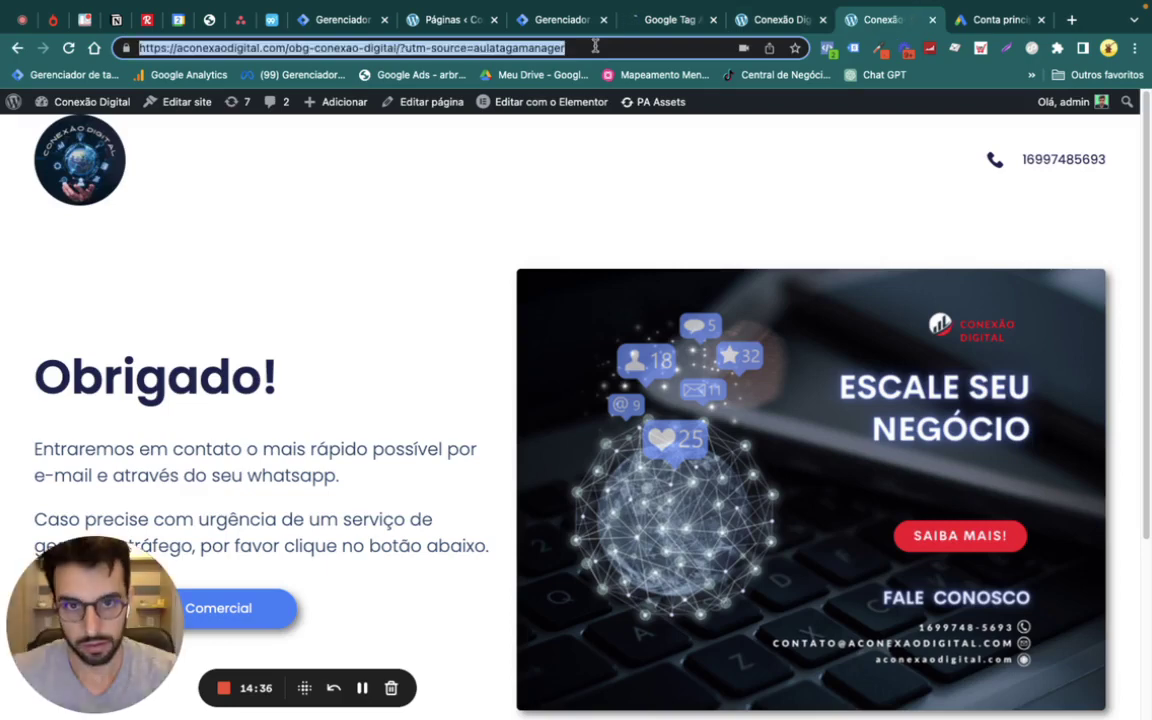
pyautogui.click(665, 19)
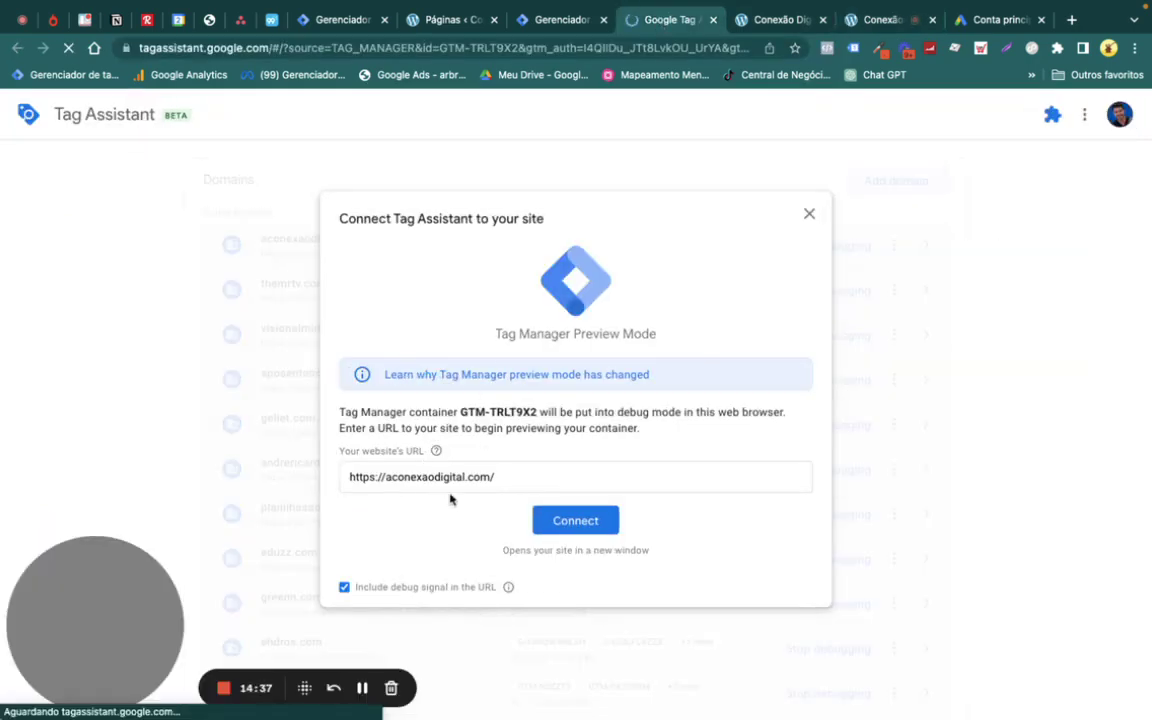
pyautogui.click(527, 478)
pyautogui.hotkey('ctrl', 'v')
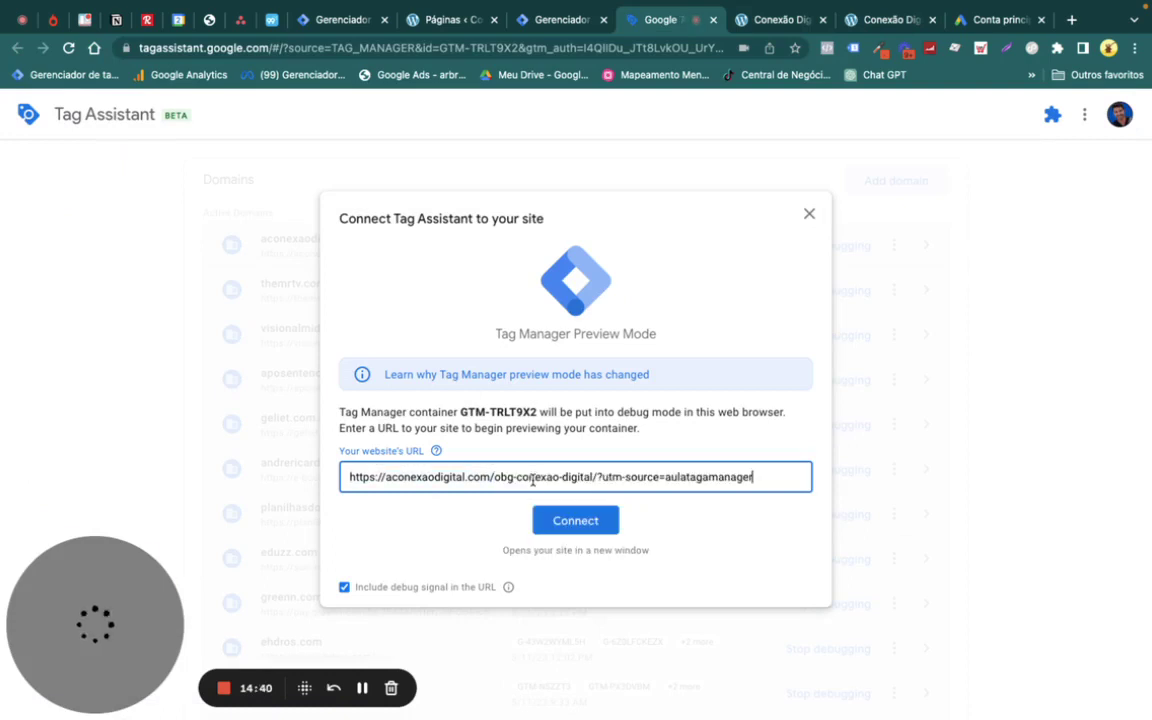
pyautogui.moveTo(615, 478); pyautogui.dragTo(645, 501)
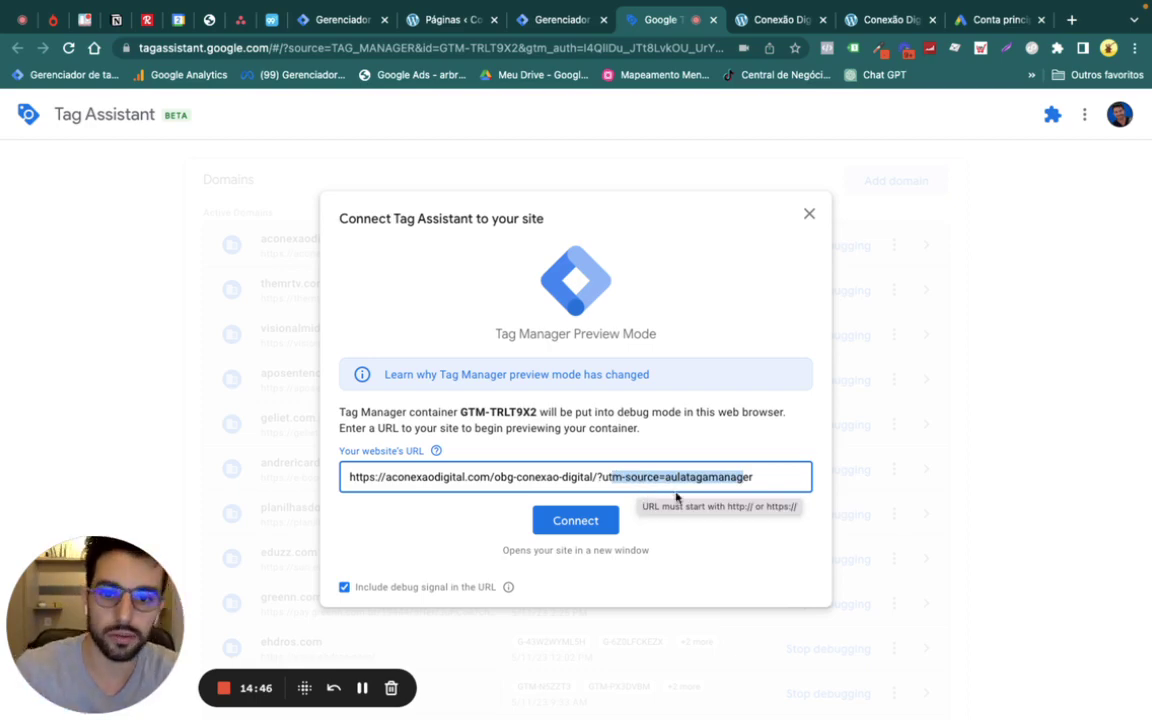
pyautogui.click(580, 518)
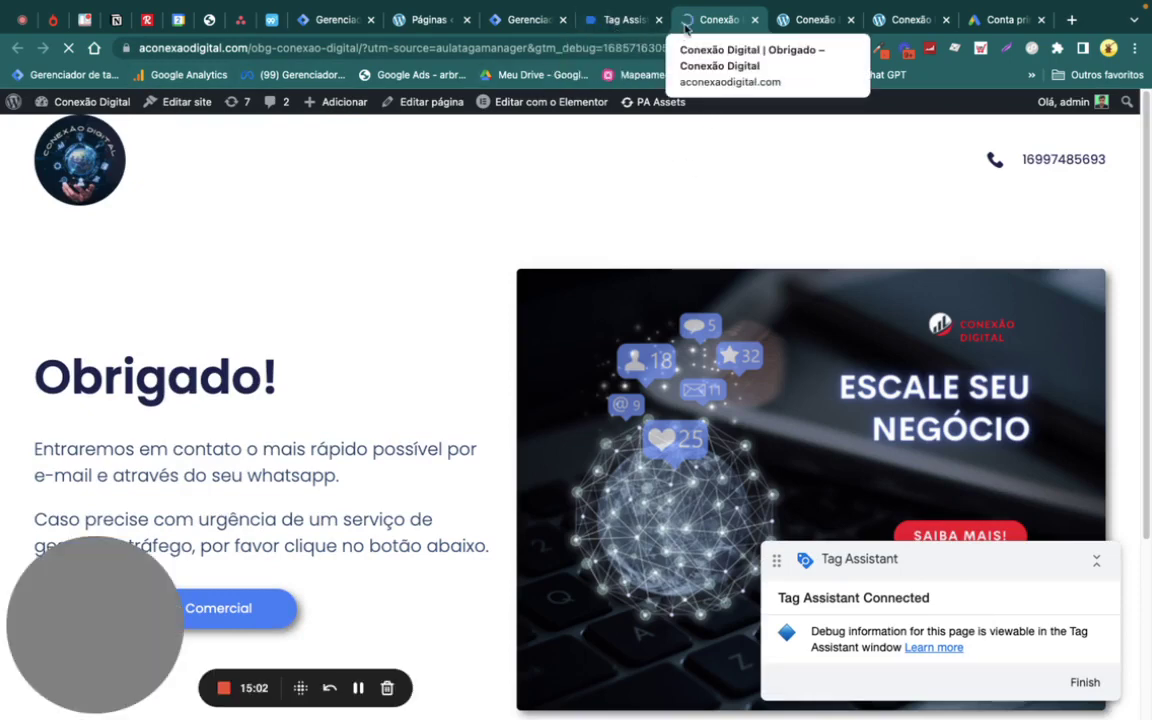
# Examine the fired tags in Tag Assistant, including the details of the Google ads - pag obrigado - site - lead_form tag
pyautogui.click(624, 19)
pyautogui.doubleClick(563, 398)
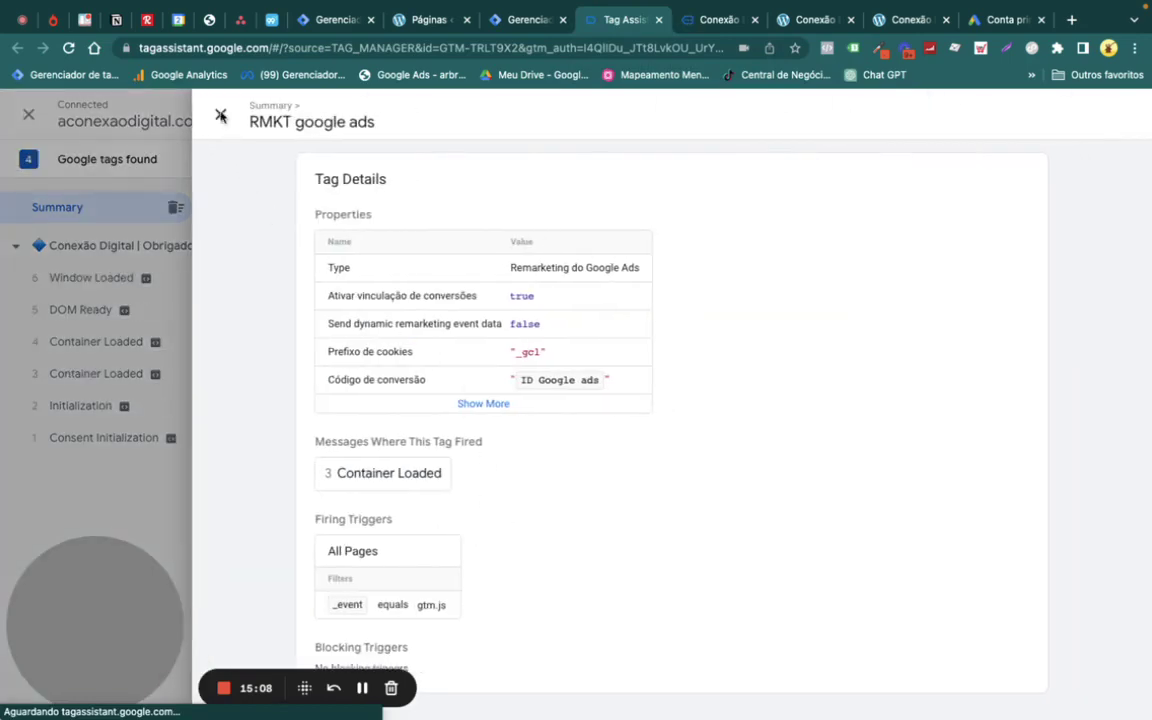
pyautogui.click(221, 116)
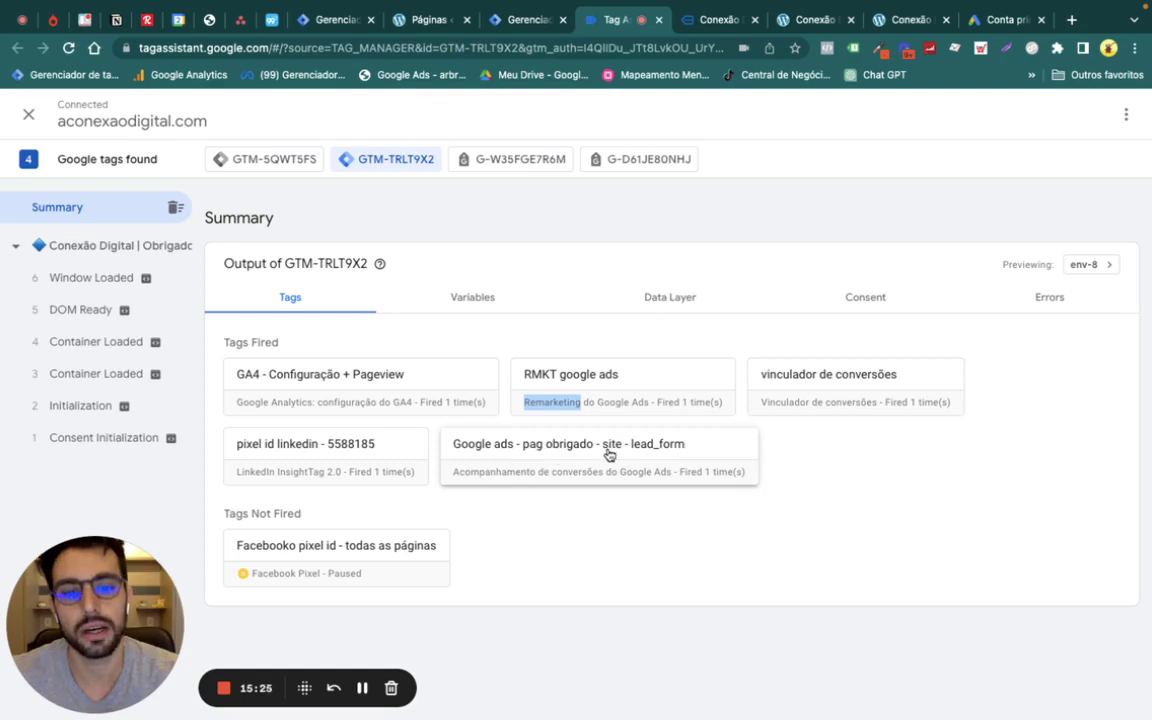
pyautogui.click(653, 456)
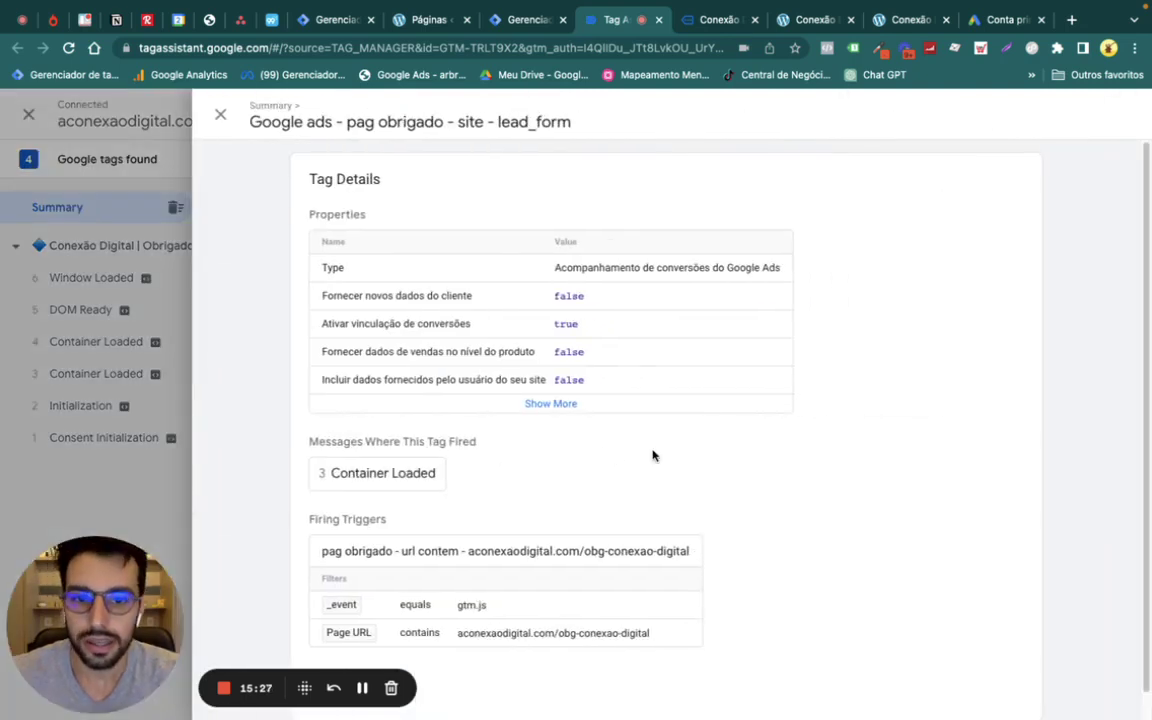
pyautogui.click(220, 114)
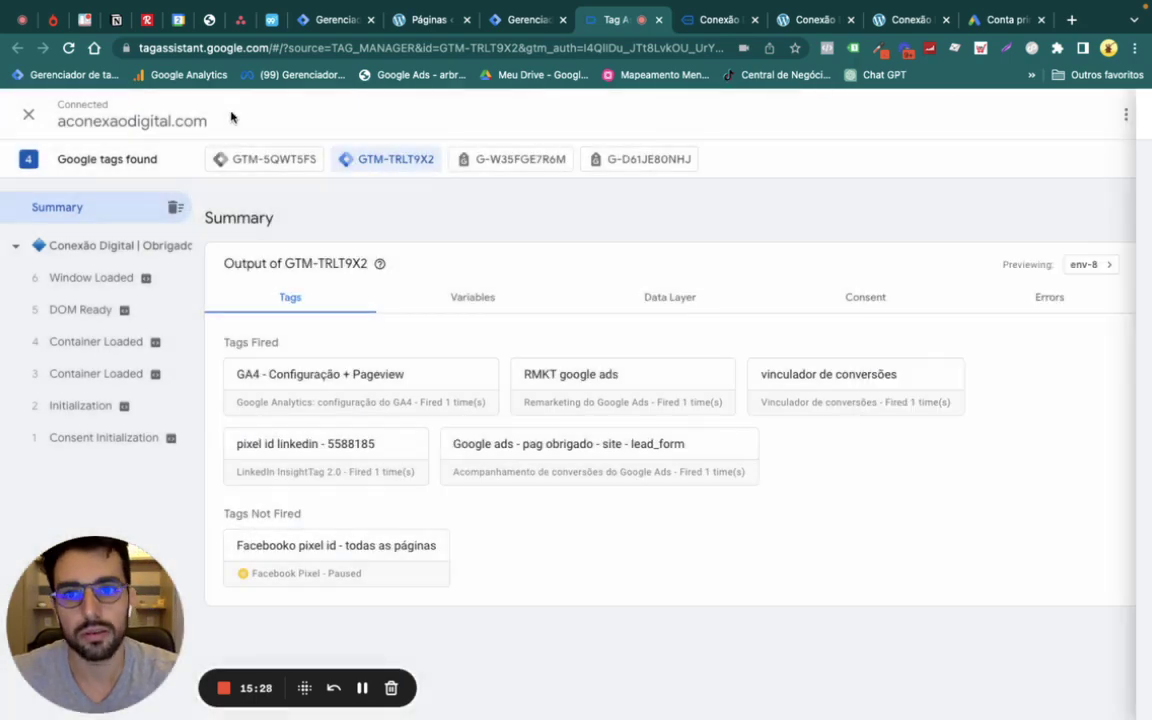
# Check the utm-source parameter in the debugged thank-you page's address and return to the Tag Assistant summary
pyautogui.click(715, 19)
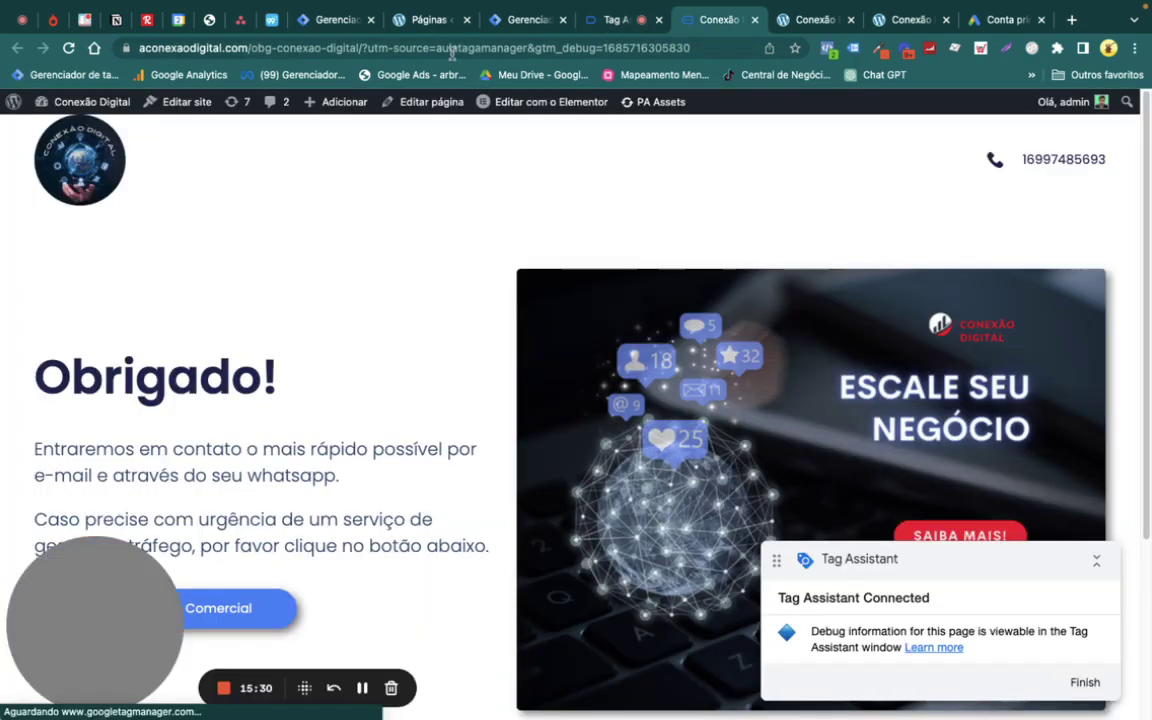
pyautogui.doubleClick(485, 47)
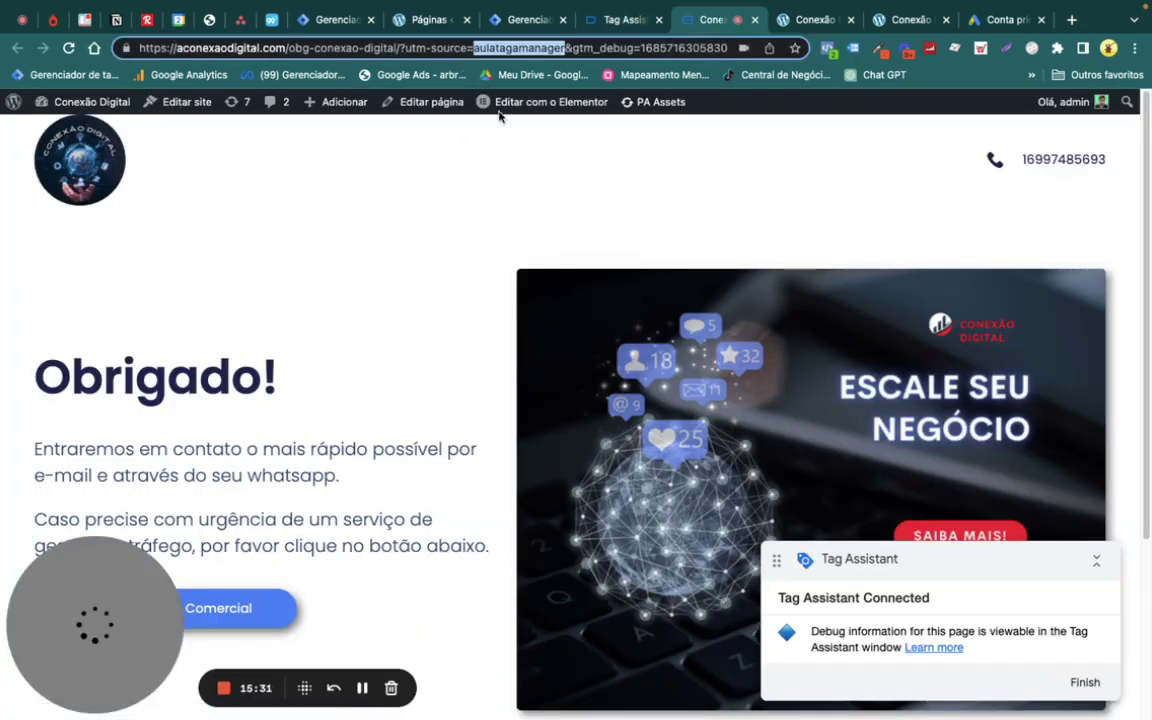
pyautogui.click(612, 20)
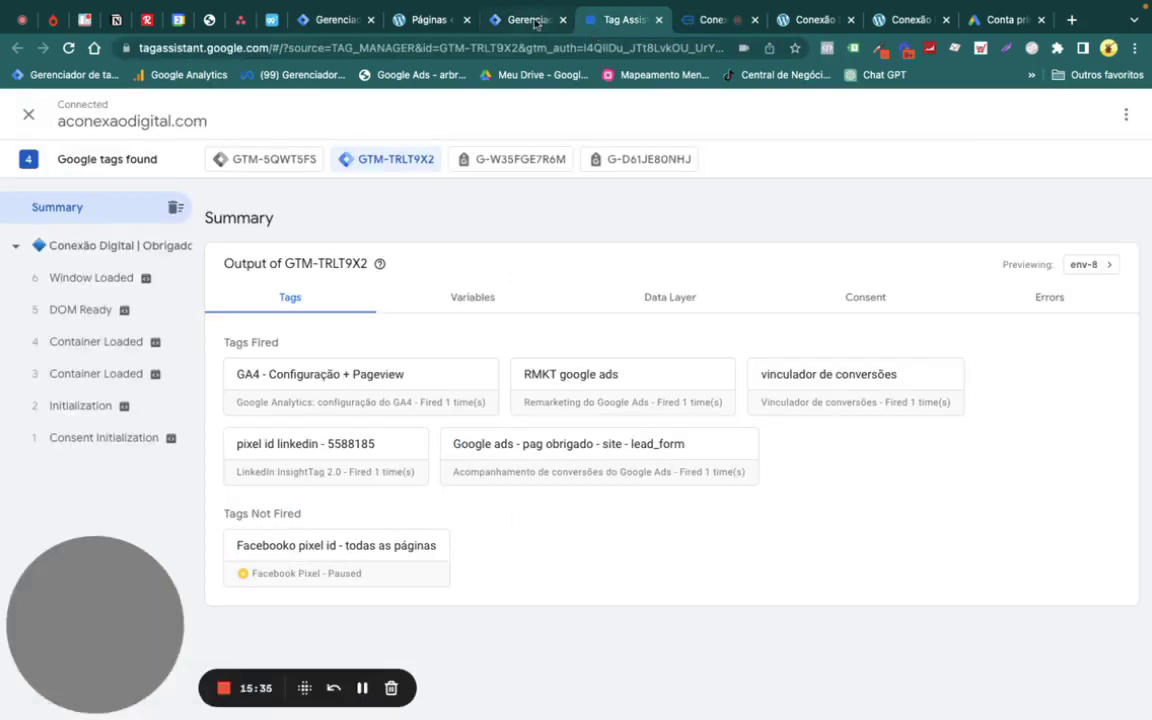
# Switch to Google Ads and complete the new conversion action's setup from its Tag Manager instructions page
pyautogui.click(530, 20)
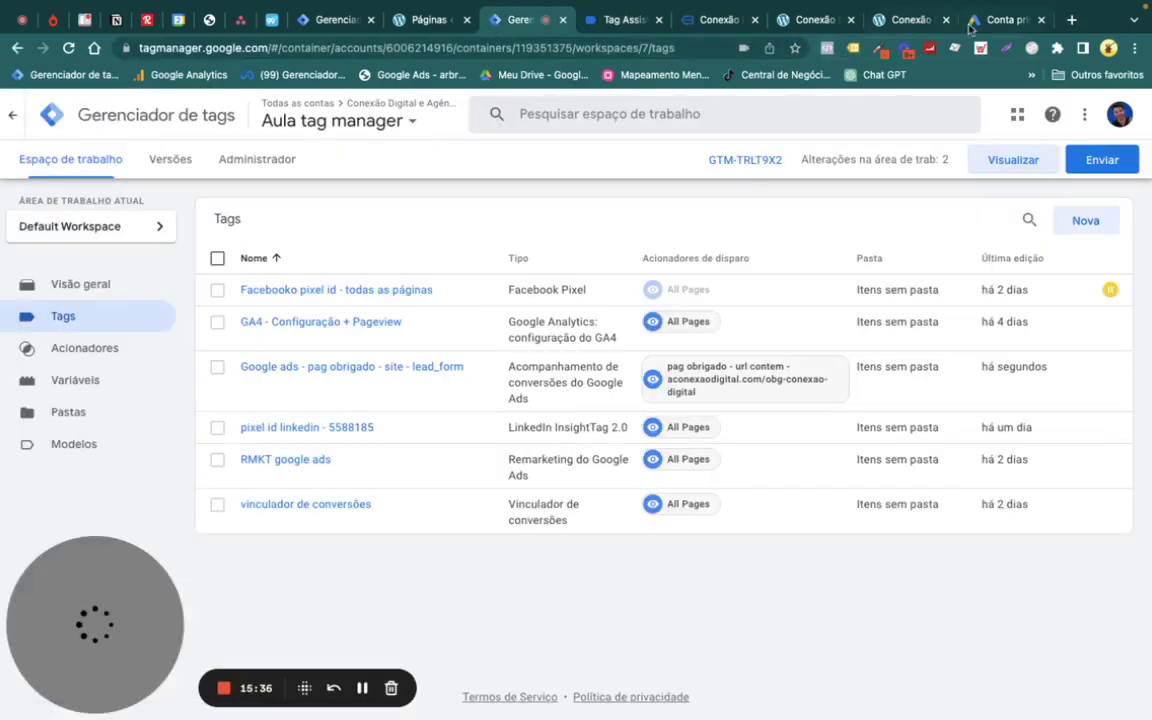
pyautogui.click(995, 20)
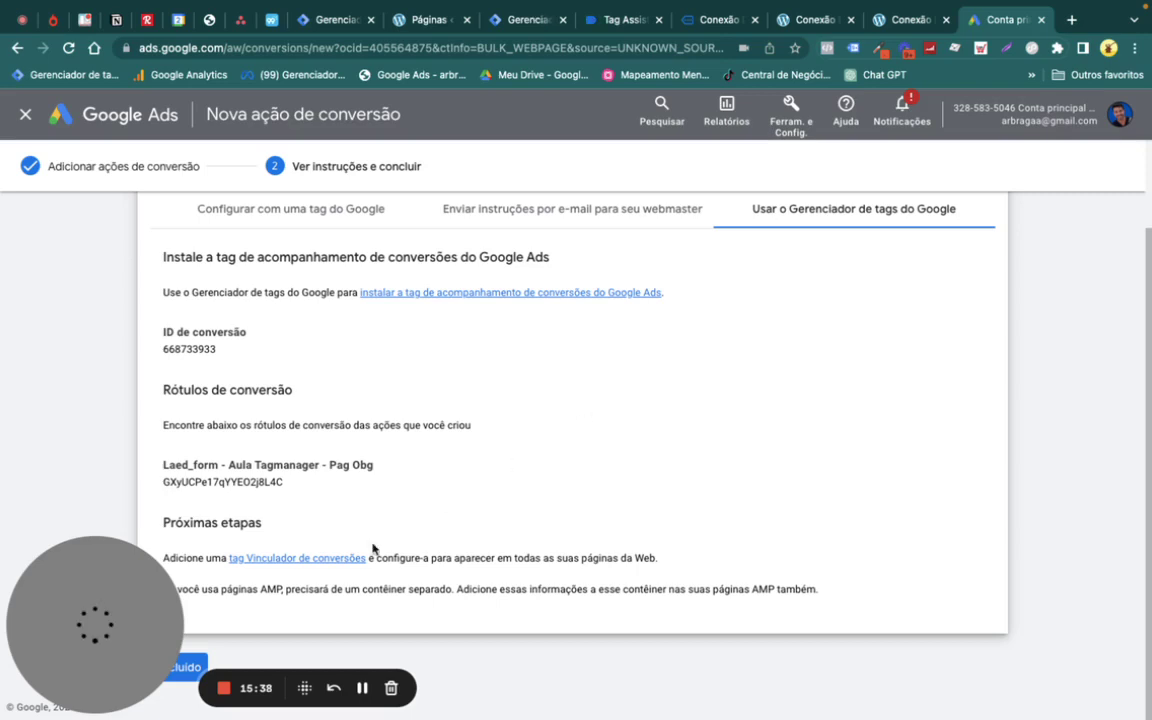
pyautogui.moveTo(113, 588); pyautogui.dragTo(1092, 662)
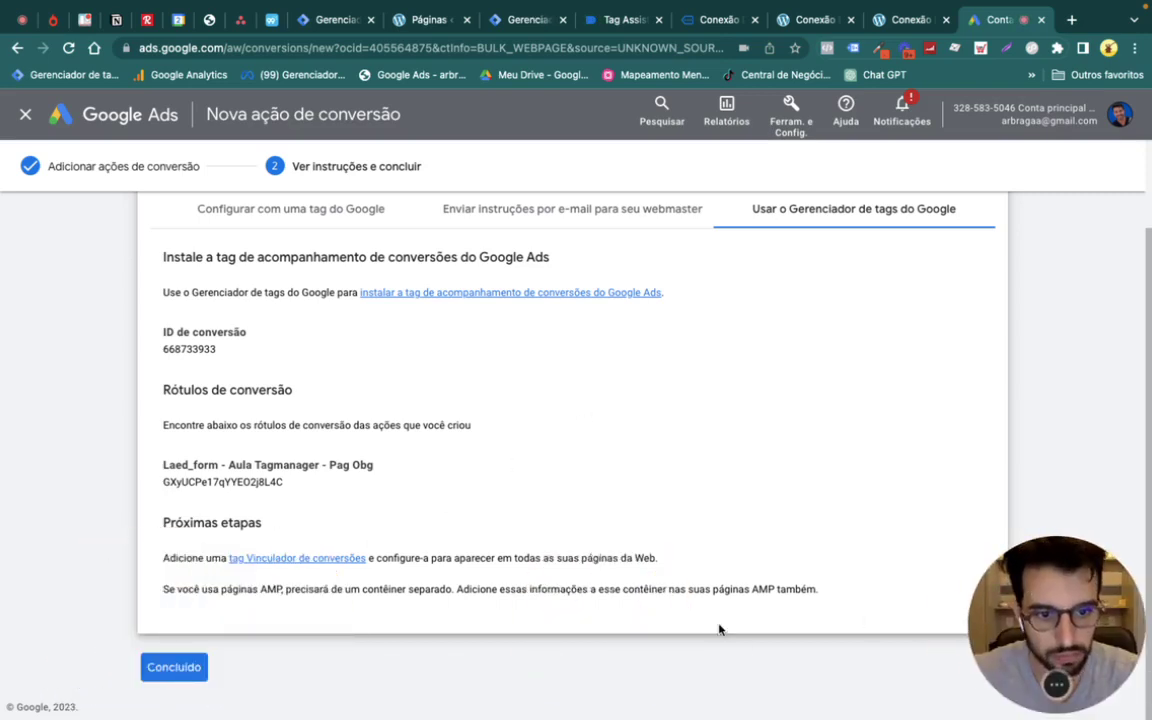
pyautogui.click(163, 674)
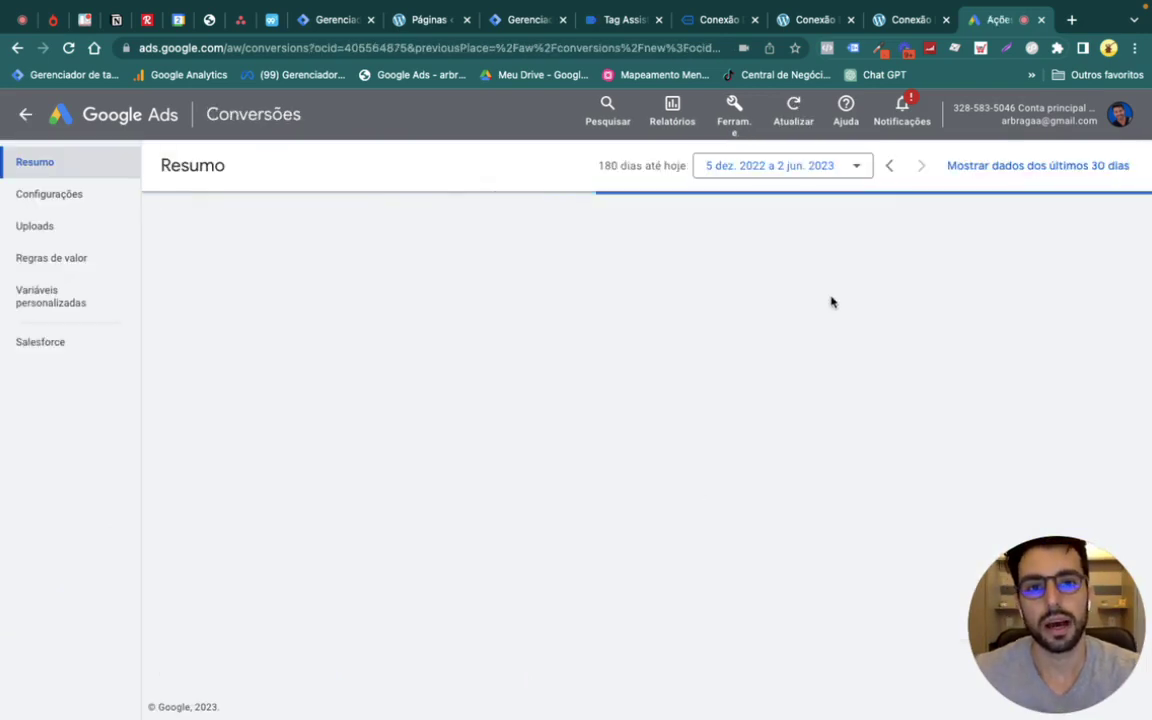
# Publish the Tag Manager workspace changes without a version name or description, and return to the workspace overview
pyautogui.click(519, 20)
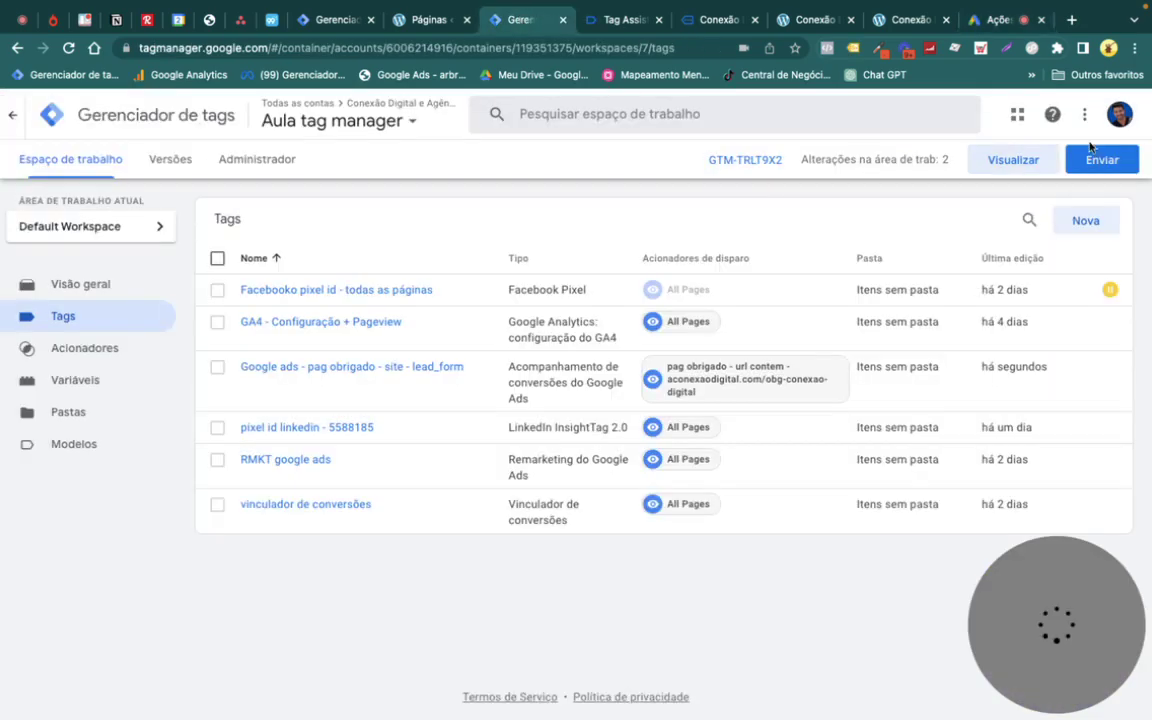
pyautogui.click(1120, 161)
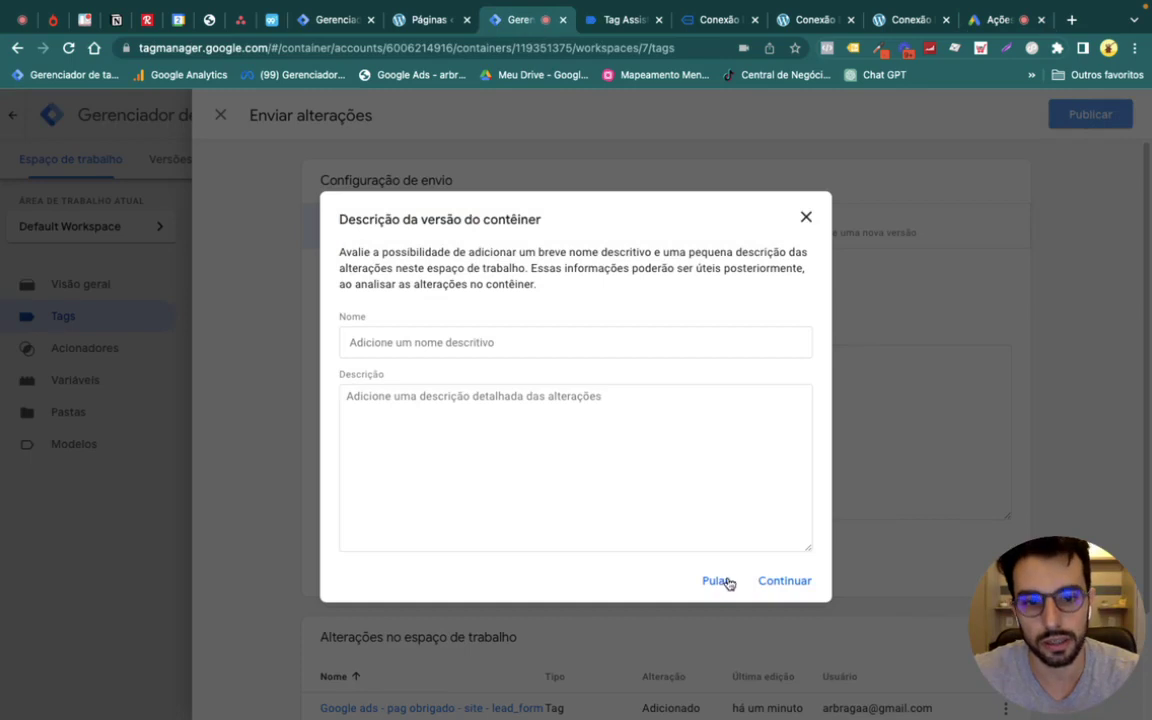
pyautogui.click(425, 393)
pyautogui.click(423, 345)
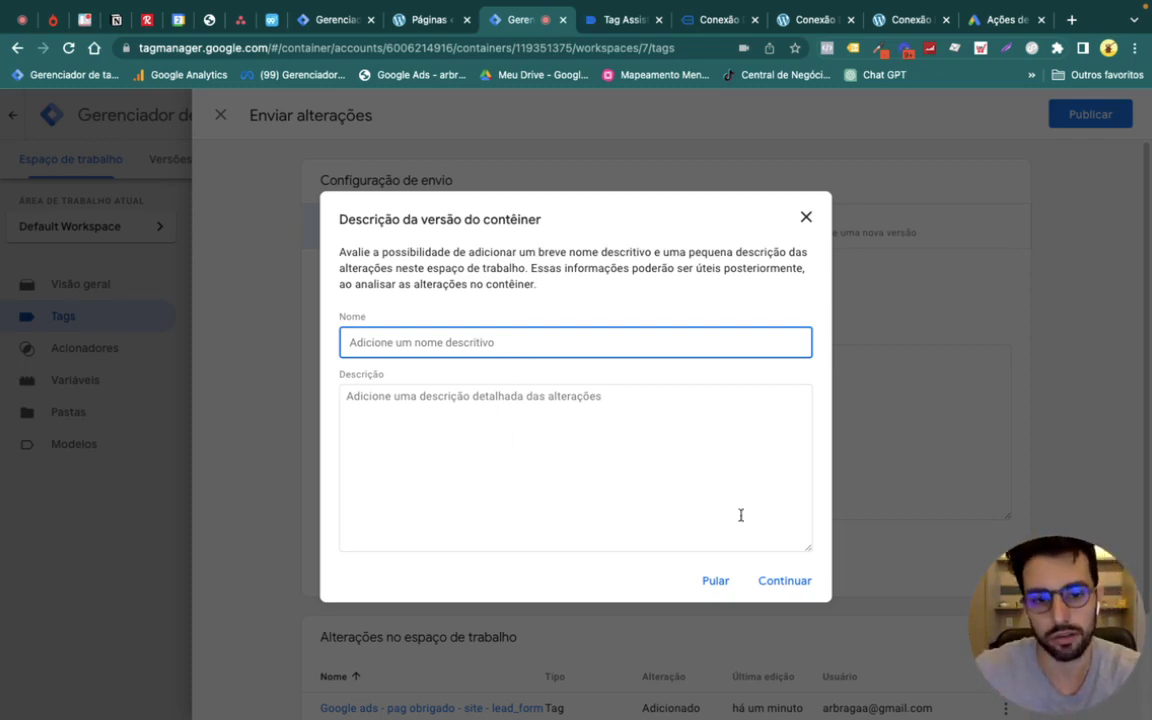
pyautogui.click(797, 584)
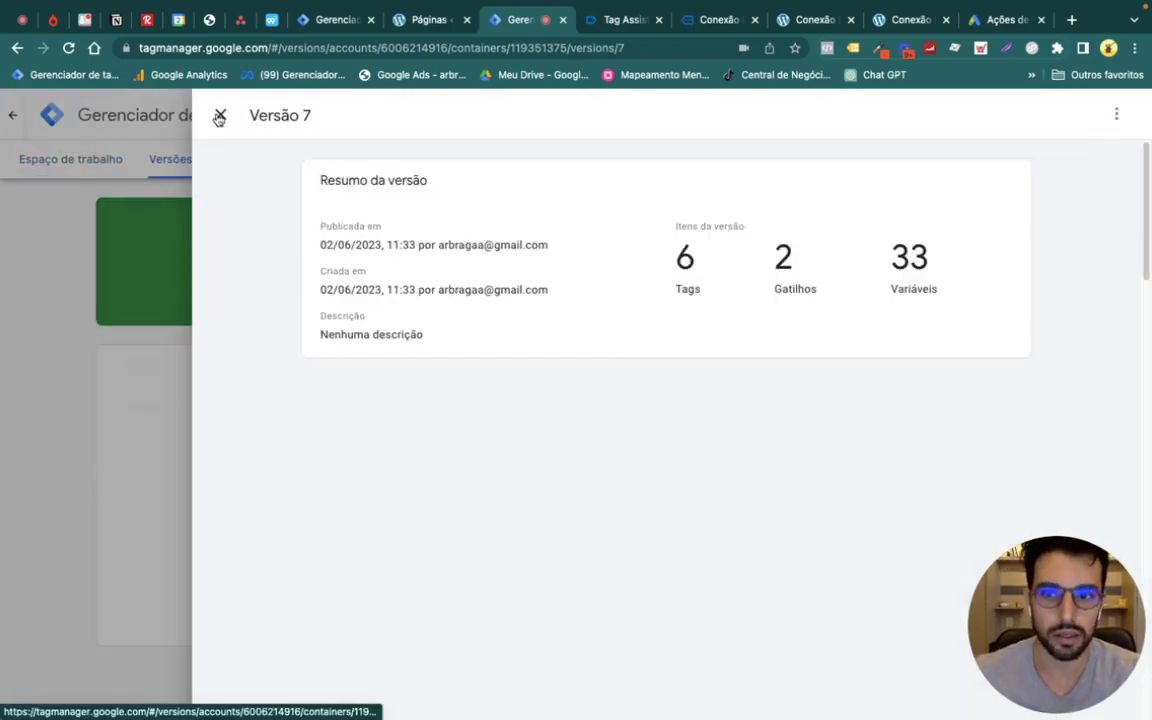
pyautogui.click(219, 117)
pyautogui.click(62, 160)
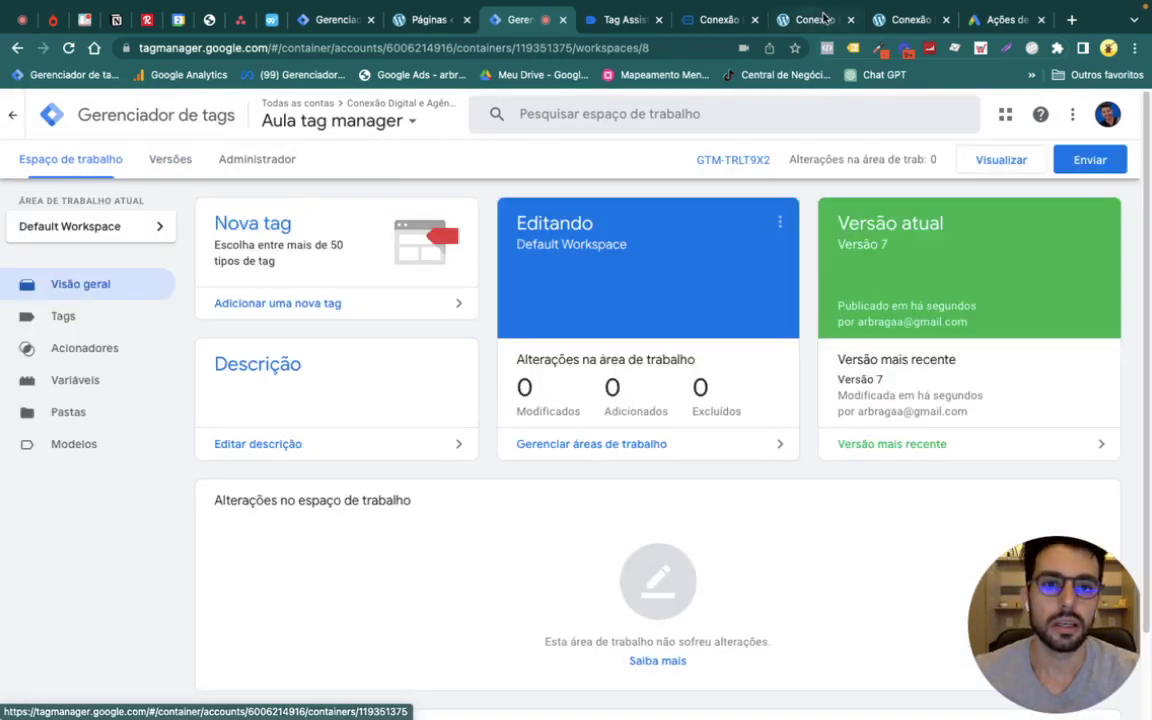
pyautogui.click(977, 22)
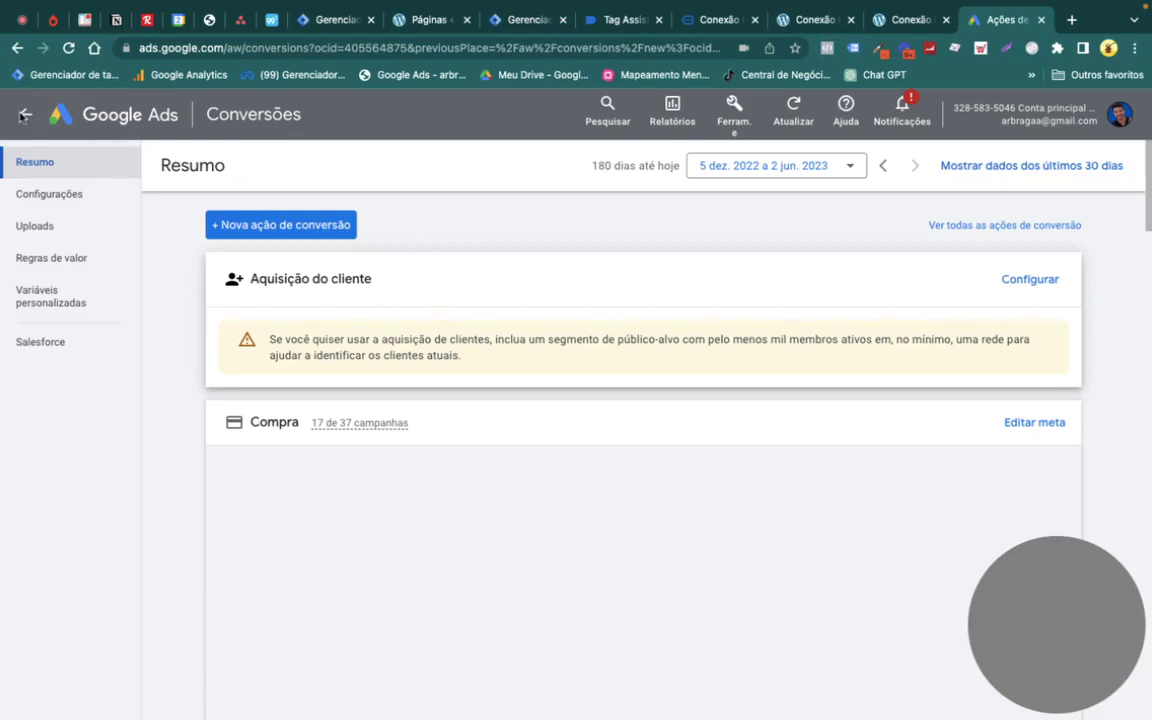
pyautogui.click(593, 27)
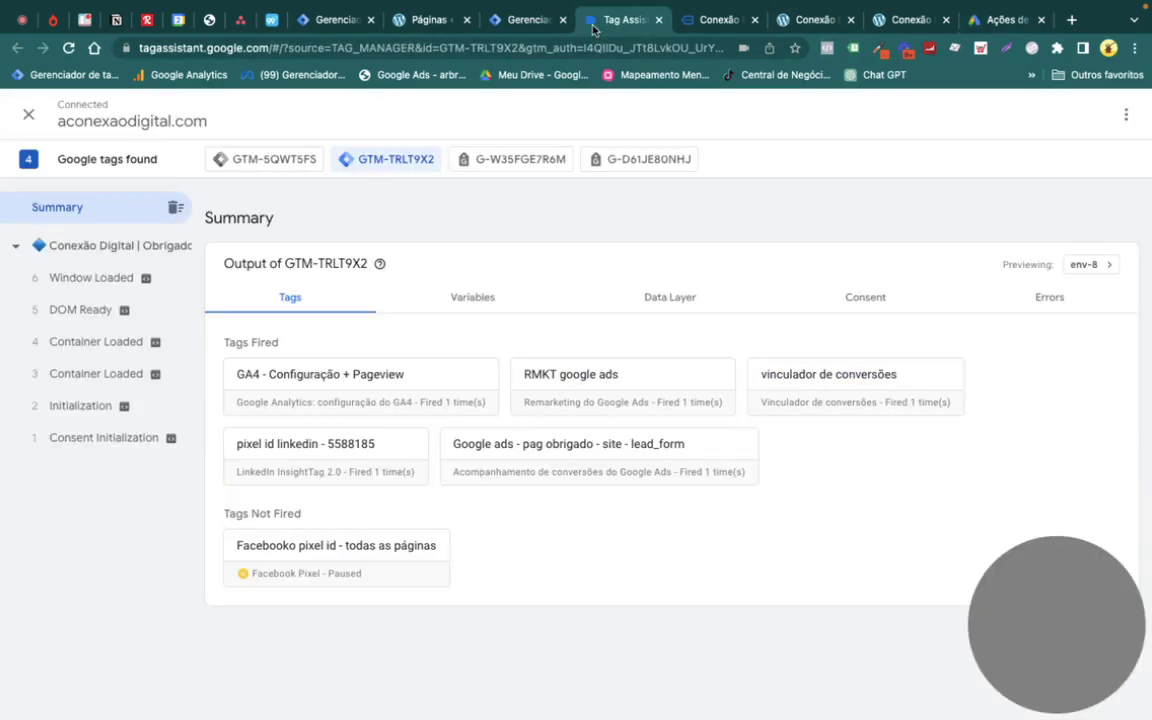
pyautogui.click(897, 24)
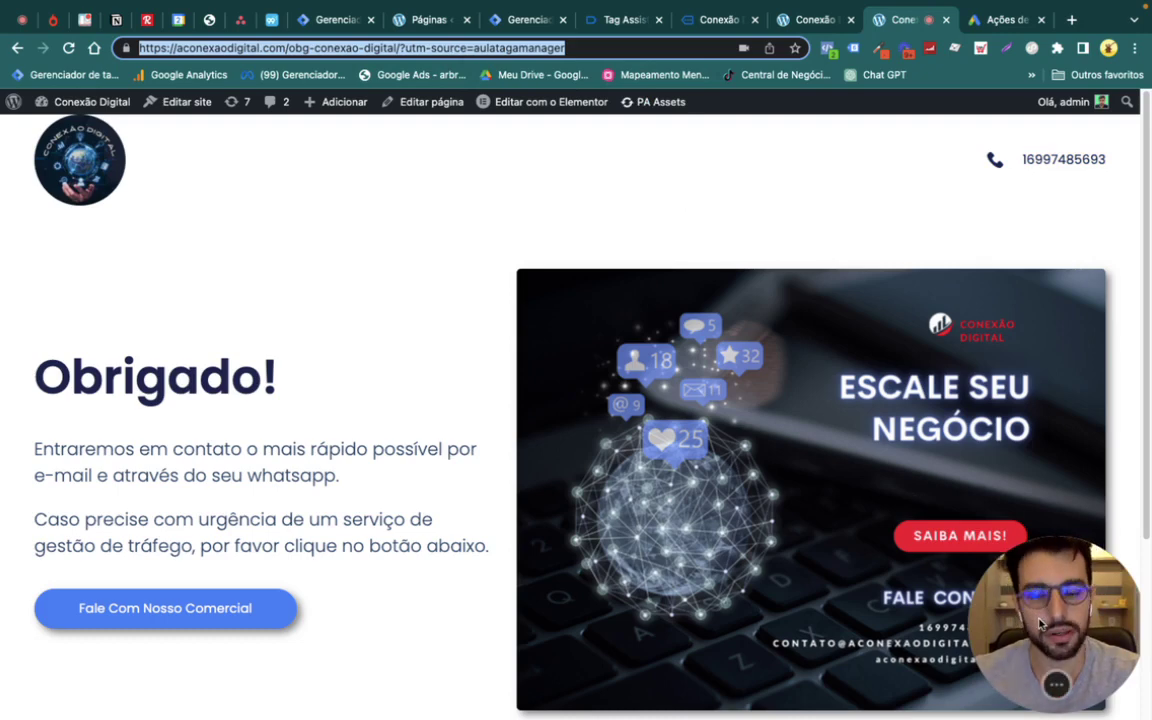
pyautogui.click(489, 603)
pyautogui.moveTo(1000, 620); pyautogui.dragTo(504, 548)
pyautogui.moveTo(233, 373); pyautogui.dragTo(108, 254)
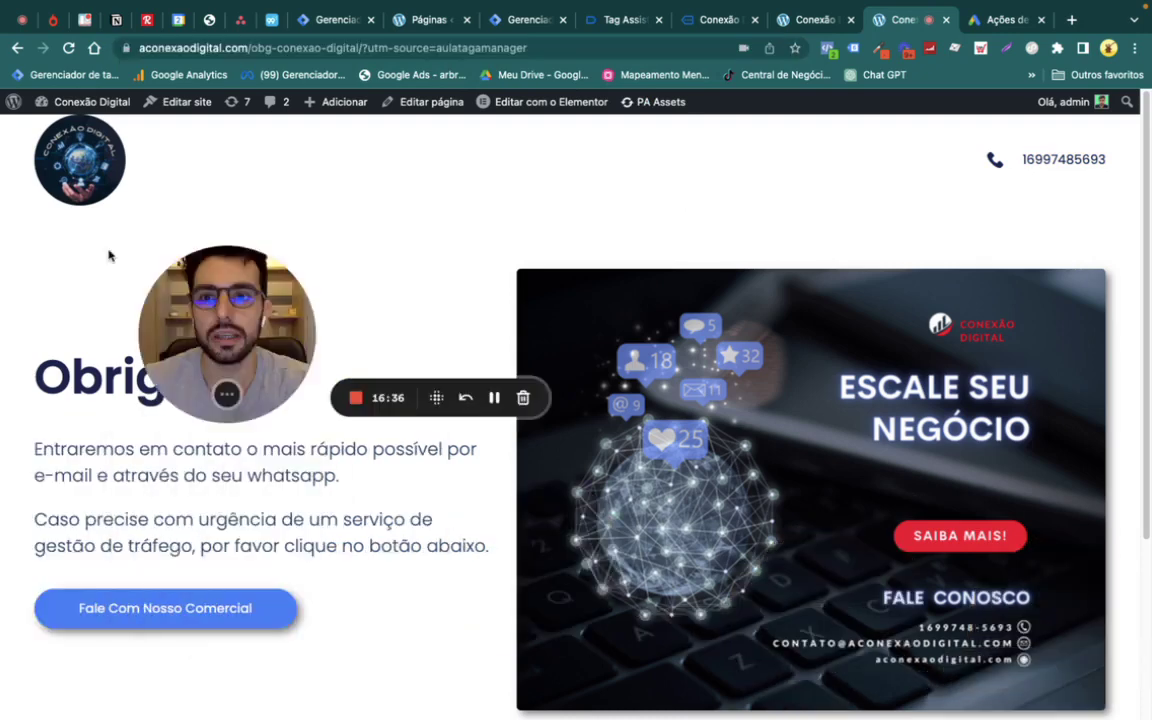